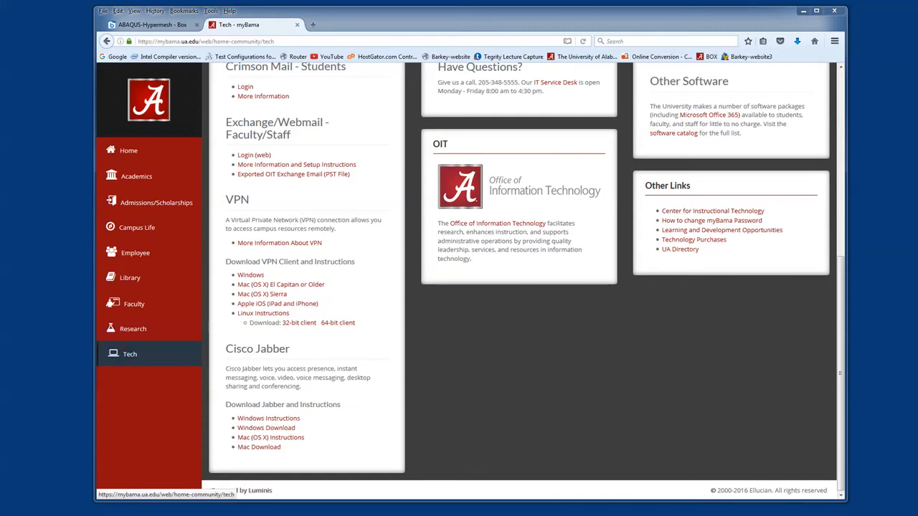
# - Review the VPN client download links on the myBama Tech page and dismiss the accessibility notice
pyautogui.click(130, 353)
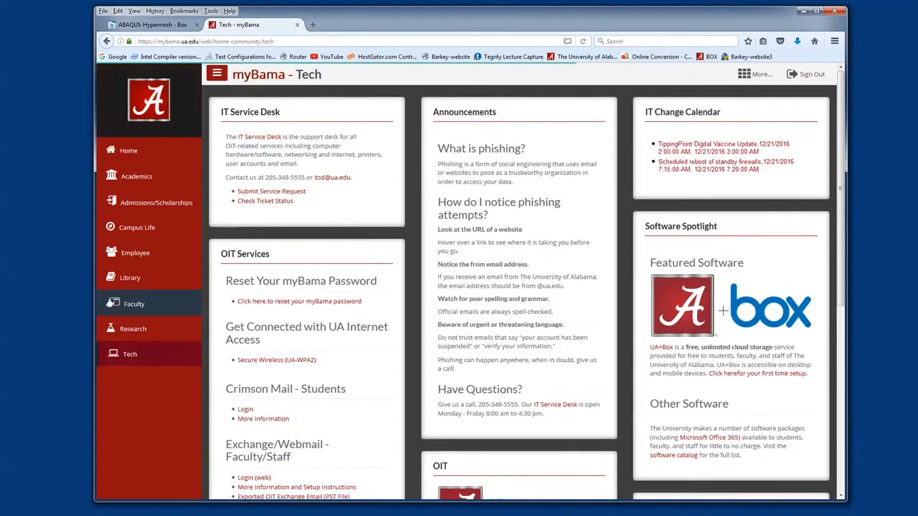
pyautogui.scroll(-1, 519, 281)
pyautogui.scroll(-8, 251, 277)
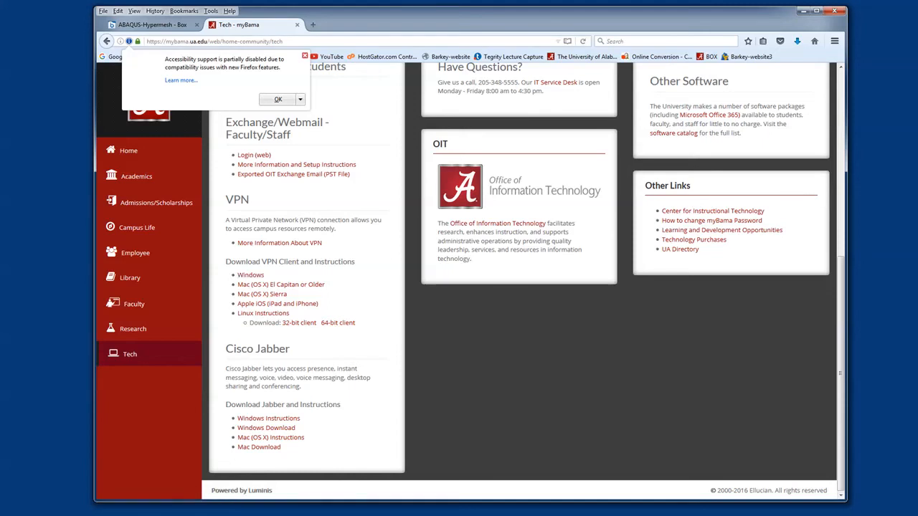
pyautogui.click(304, 56)
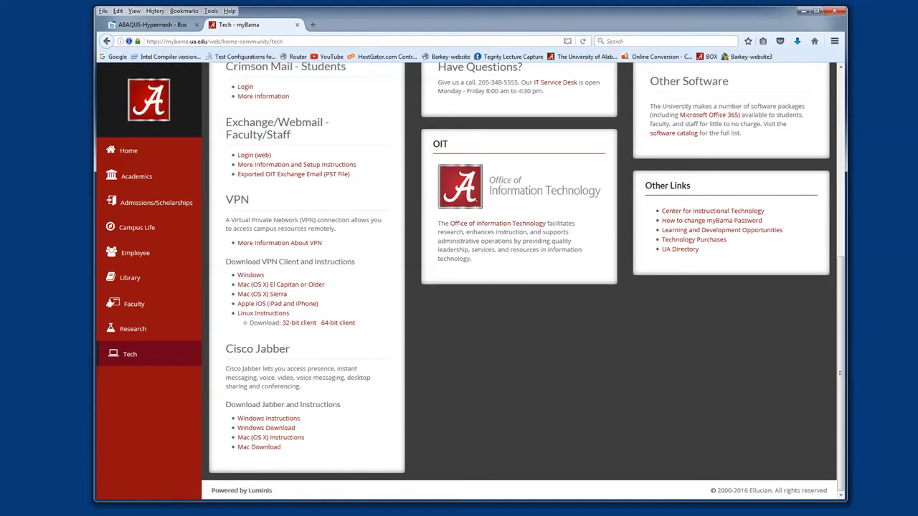
# - Switch to the ABAQUS-Hypermesh Box page and open SIMULIA-2016-Golden-Extended-Products inside the ABAQUS Extended Products 2016 folder
pyautogui.moveTo(459, 11); pyautogui.dragTo(738, 8)
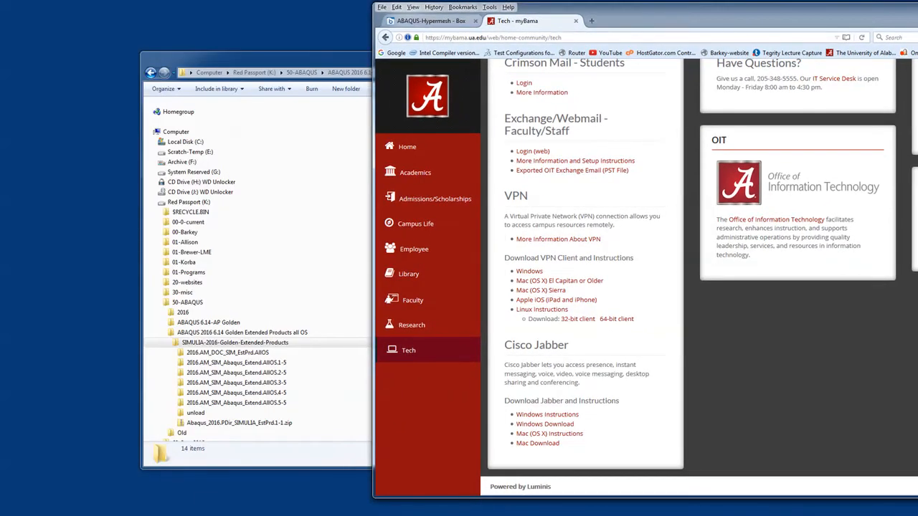
pyautogui.click(430, 20)
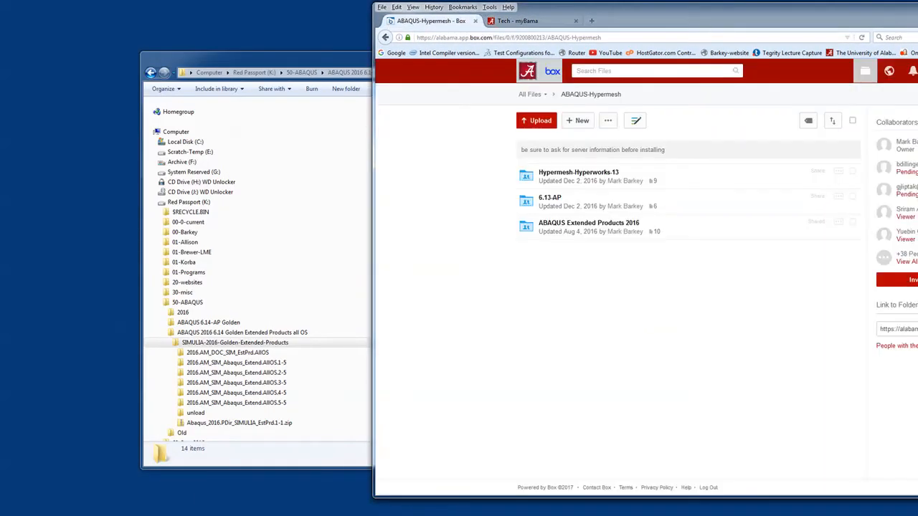
pyautogui.moveTo(617, 10); pyautogui.dragTo(669, 17)
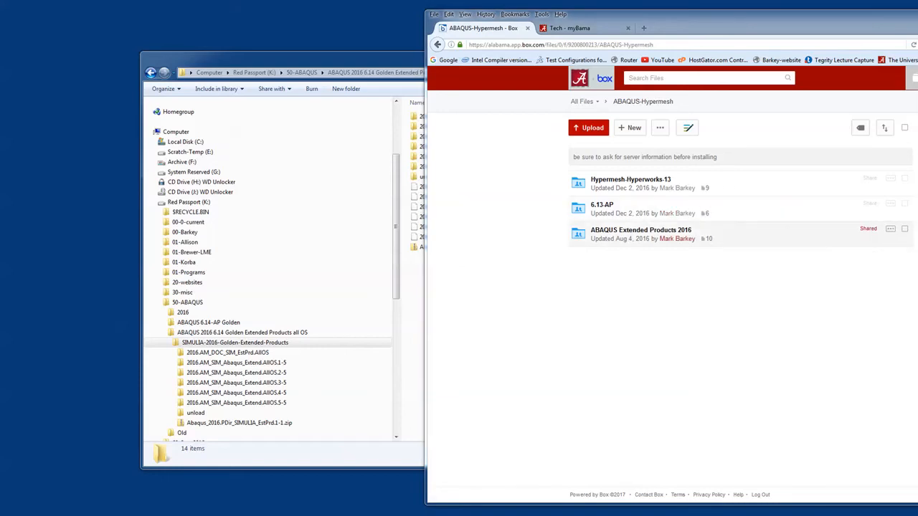
pyautogui.click(640, 229)
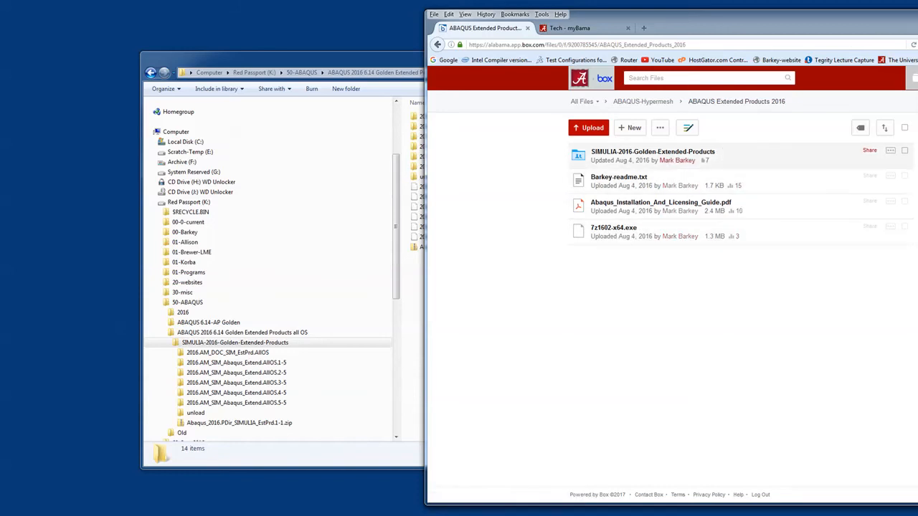
pyautogui.click(653, 151)
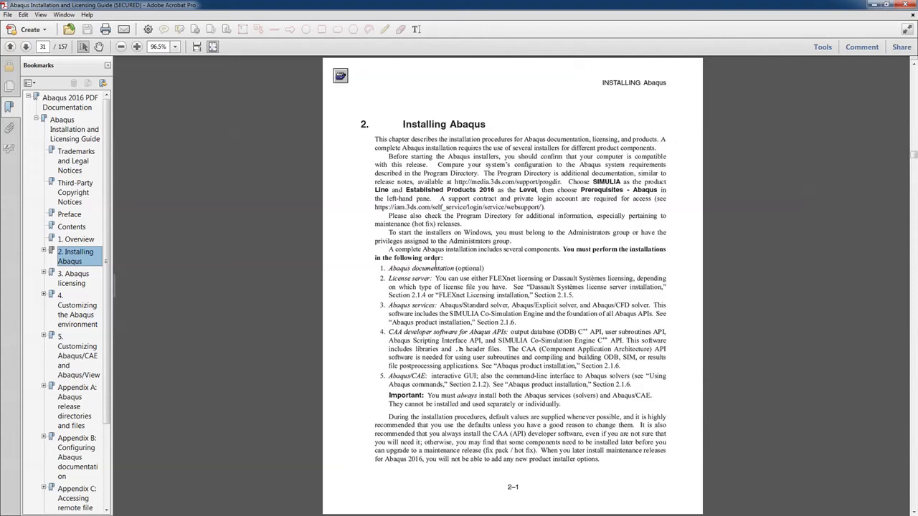
# - Read the required installation order in chapter 2 of the Abaqus Installation and Licensing Guide, highlighting the documentation, services, CAA and Abaqus/CAE items
pyautogui.moveTo(381, 268); pyautogui.dragTo(484, 268)
pyautogui.moveTo(564, 249); pyautogui.dragTo(488, 266)
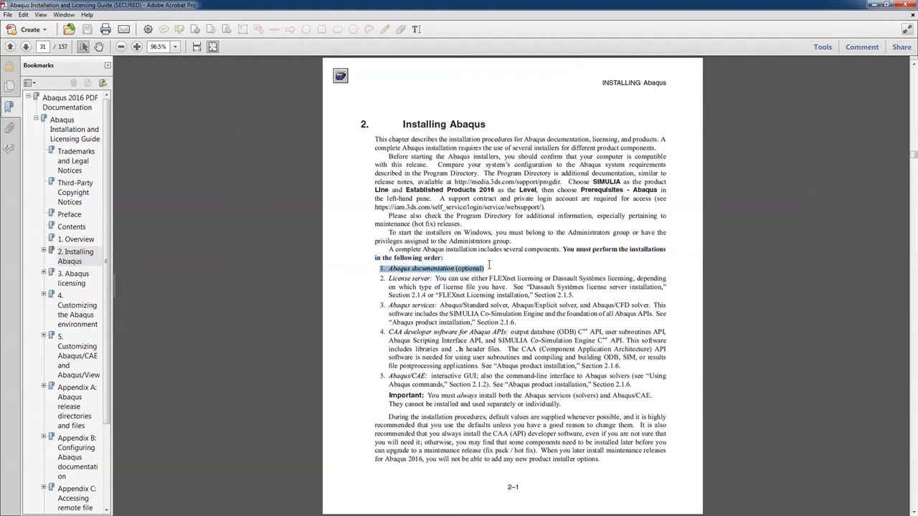
pyautogui.click(391, 282)
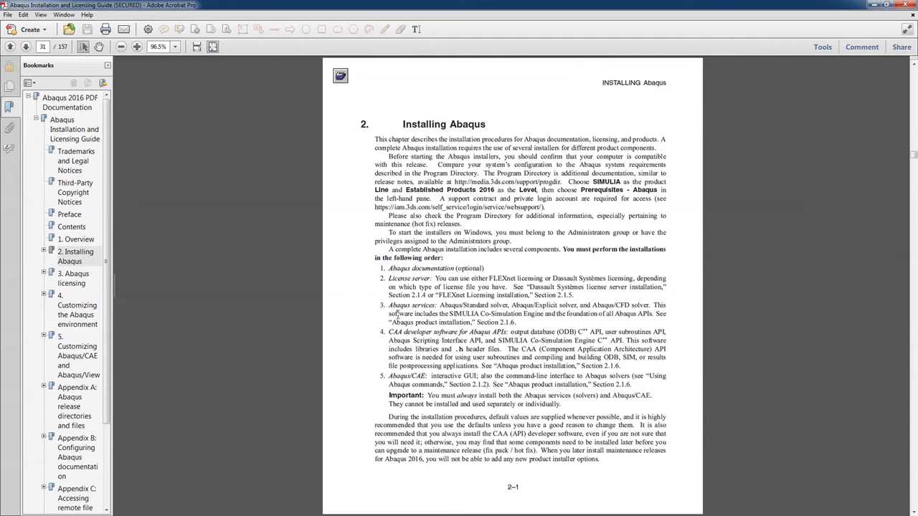
pyautogui.moveTo(389, 305); pyautogui.dragTo(516, 322)
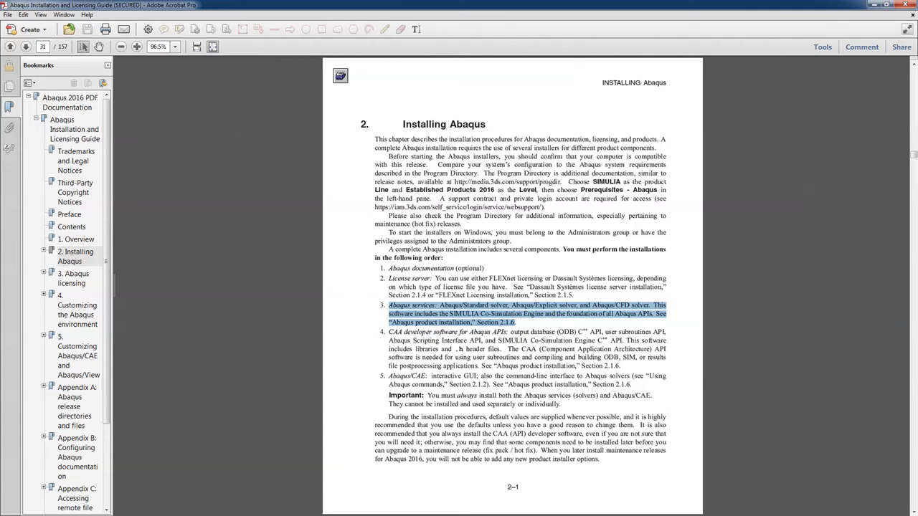
pyautogui.click(380, 338)
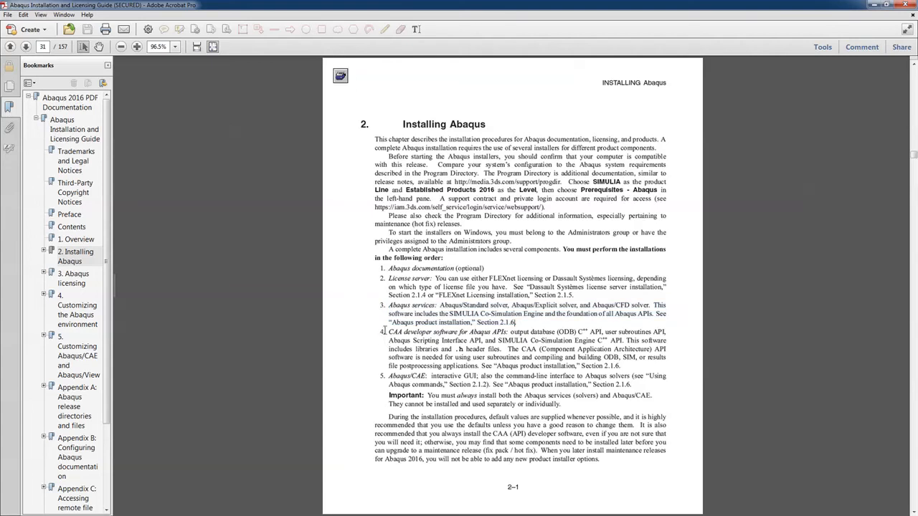
pyautogui.moveTo(381, 331); pyautogui.dragTo(620, 367)
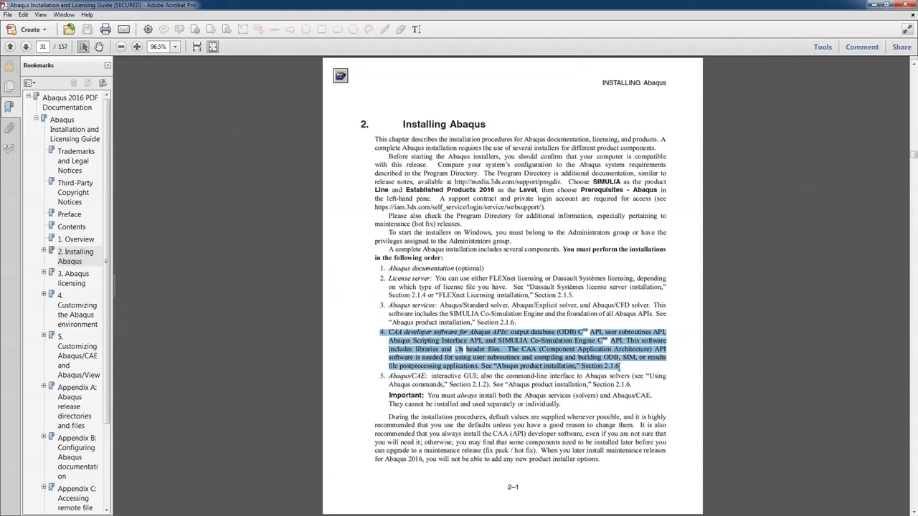
pyautogui.click(379, 382)
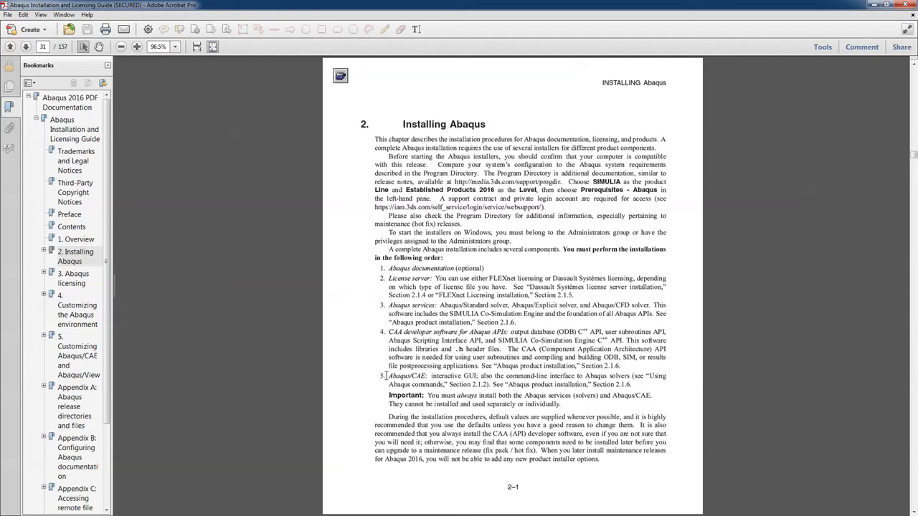
pyautogui.moveTo(379, 376); pyautogui.dragTo(636, 387)
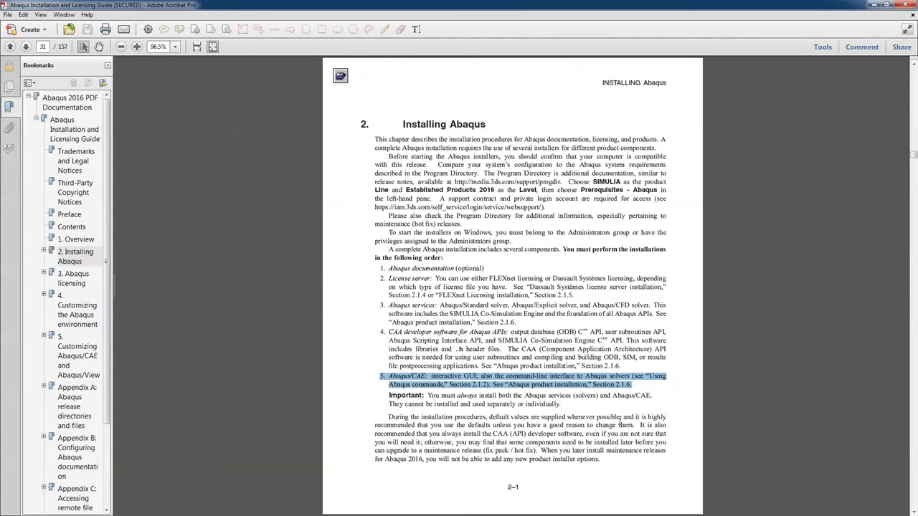
pyautogui.click(615, 418)
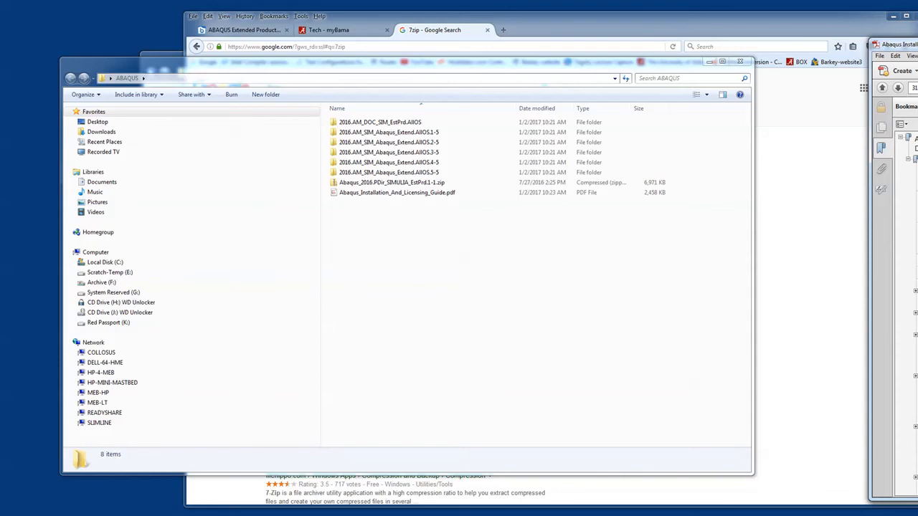
# - Install 7-Zip from 7z1602-x64.exe in the ABAQUS folder, keeping the default destination folder and declining the system restart
pyautogui.click(402, 17)
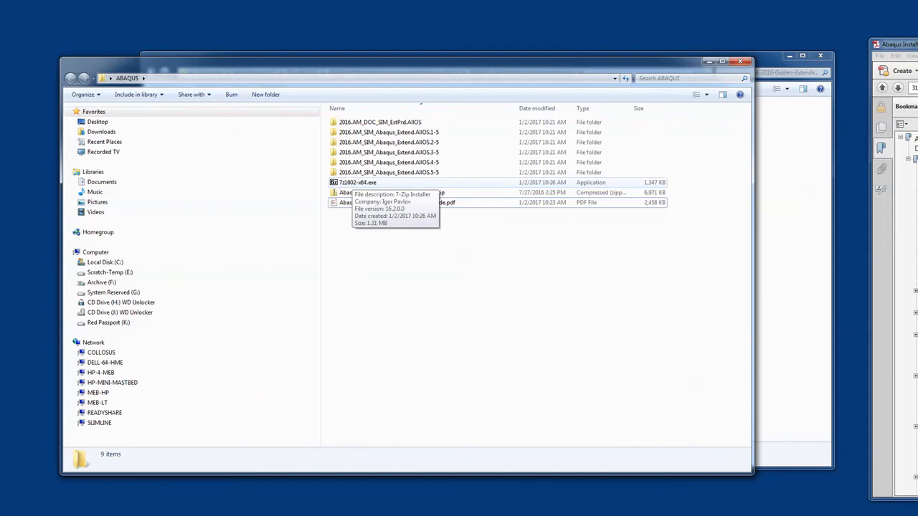
pyautogui.doubleClick(352, 182)
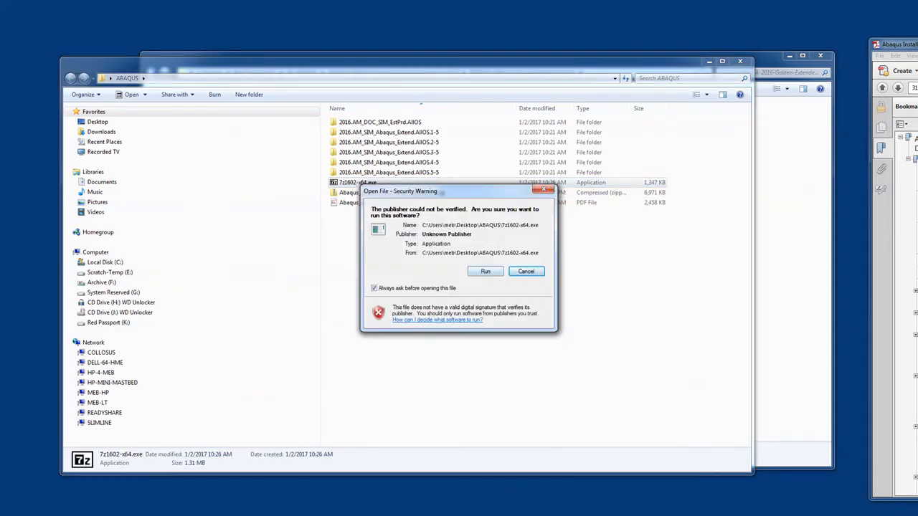
pyautogui.click(485, 271)
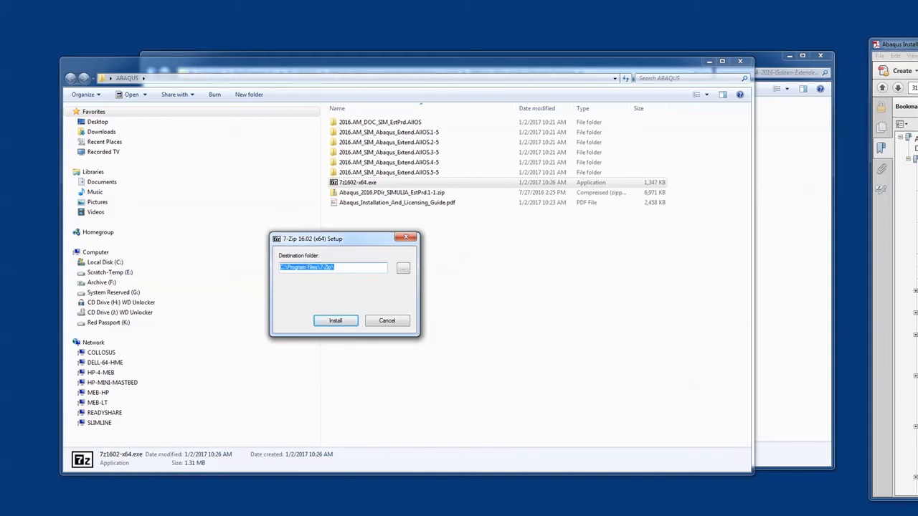
pyautogui.press('Return')
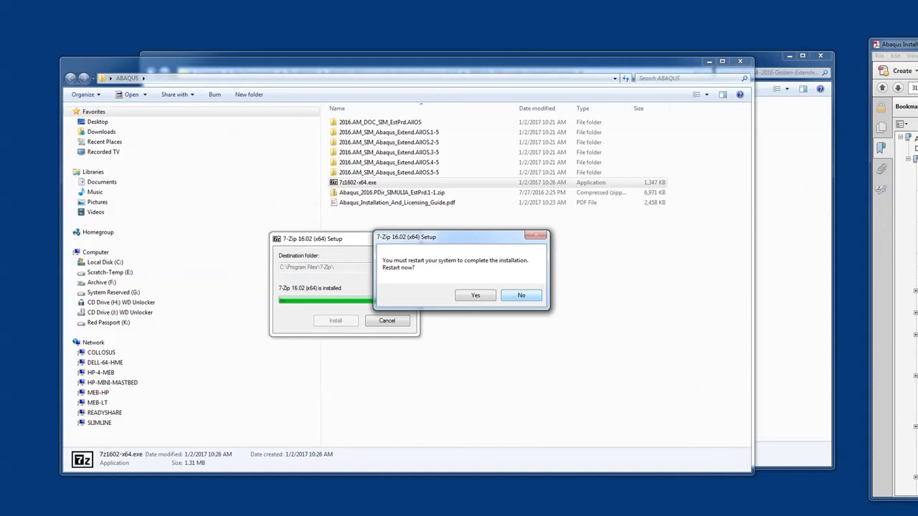
pyautogui.click(521, 296)
pyautogui.click(335, 320)
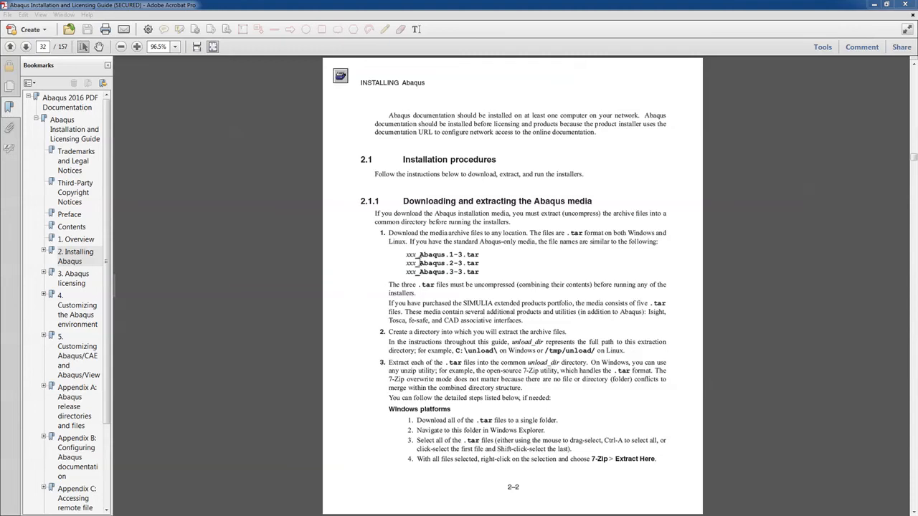
# - Check the media archive file names listed in section 2.1.1 of the installation guide
pyautogui.moveTo(404, 256); pyautogui.dragTo(482, 273)
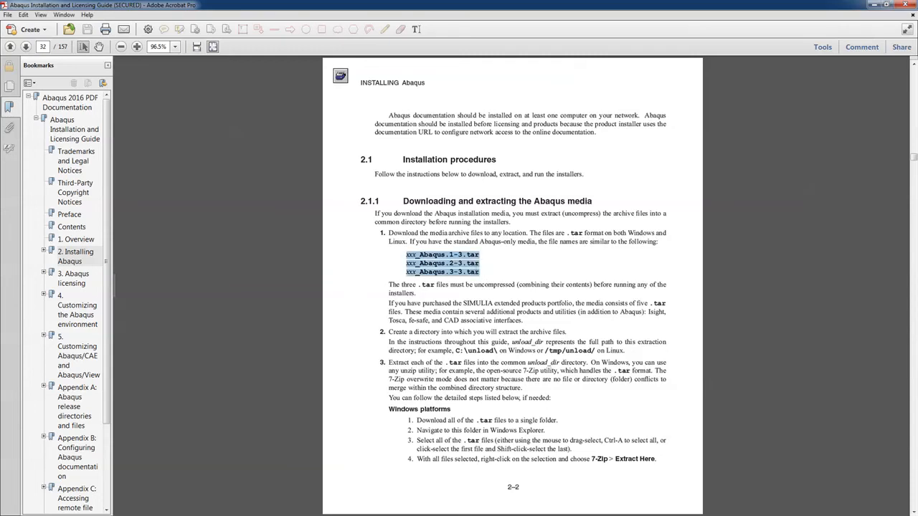
pyautogui.click(484, 273)
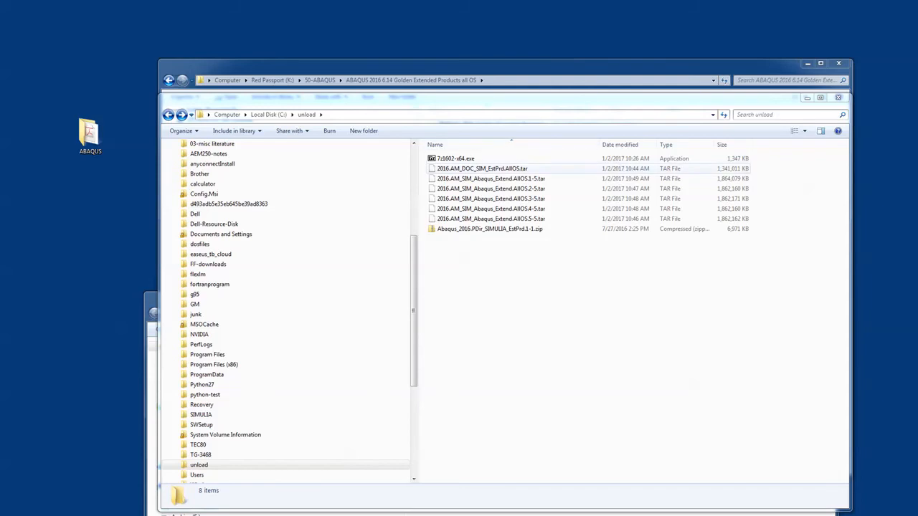
# - Extract 2016.AM_DOC_SIM_EstPrd.AllOS.tar into the current C:\unload folder with 7-Zip
pyautogui.rightClick(499, 169)
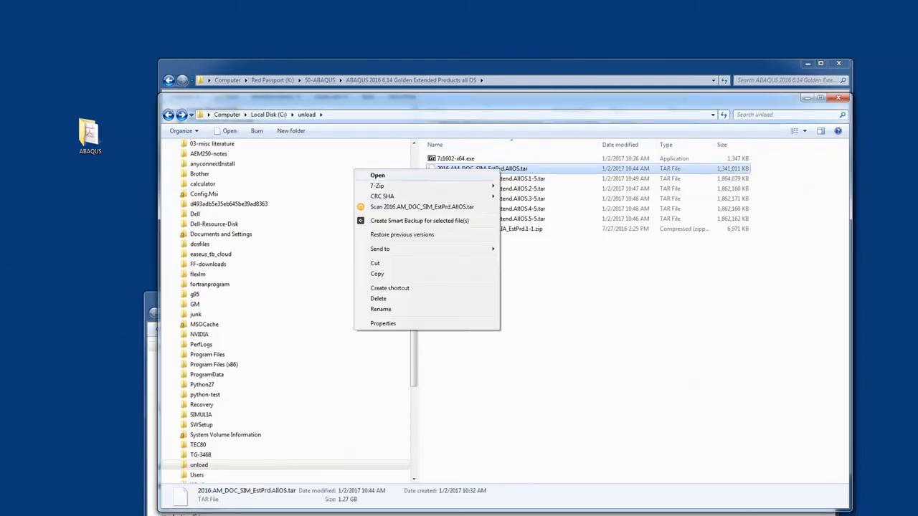
pyautogui.moveTo(377, 186)
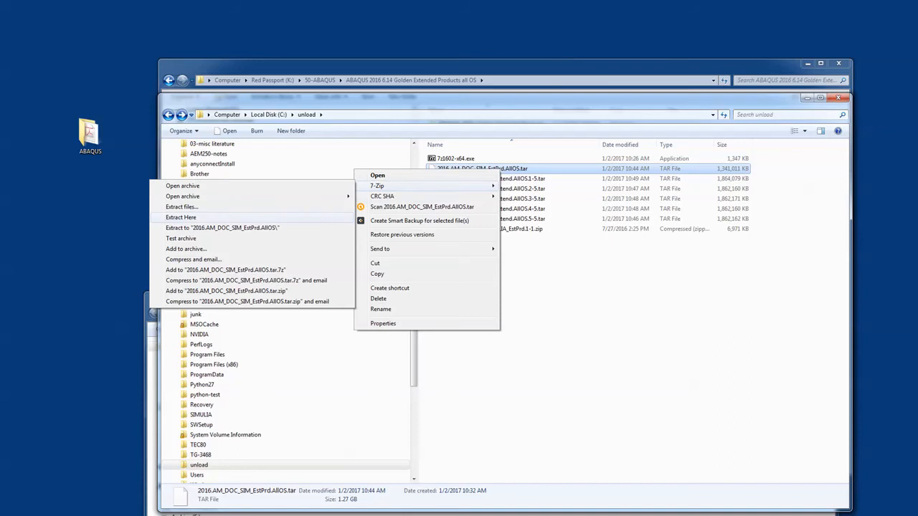
pyautogui.click(181, 217)
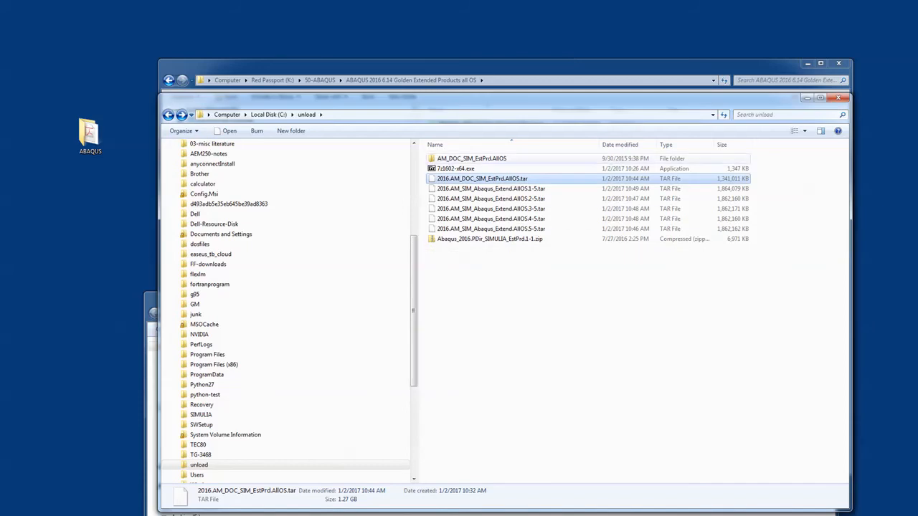
# - Extract the five 2016.AM_SIM_Abaqus_Extend.AllOS archives, 1-5 through 5-5, together into C:\unload with 7-Zip
pyautogui.click(491, 189)
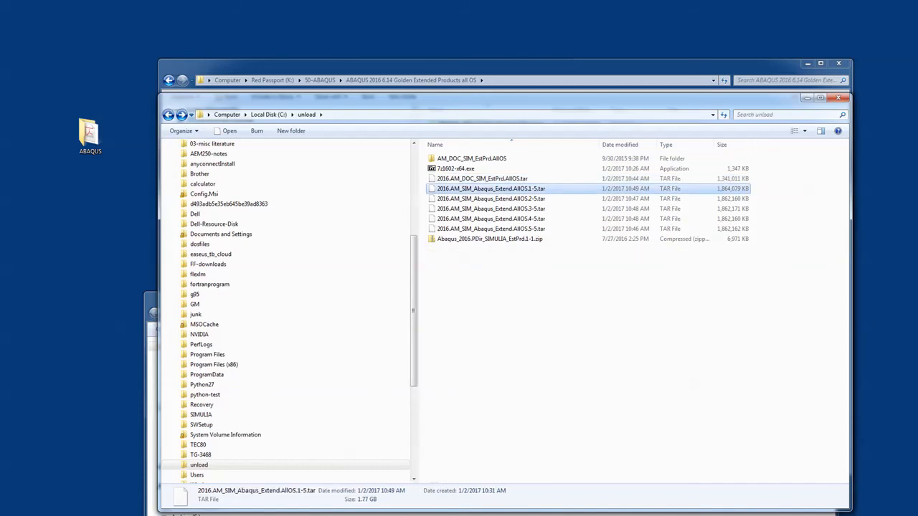
pyautogui.keyDown('shift'); pyautogui.click(491, 228); pyautogui.keyUp('shift')
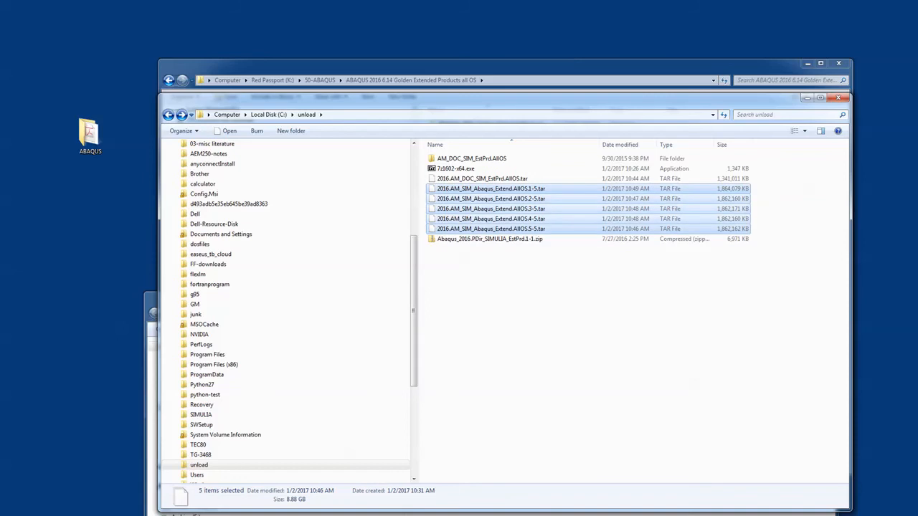
pyautogui.rightClick(509, 189)
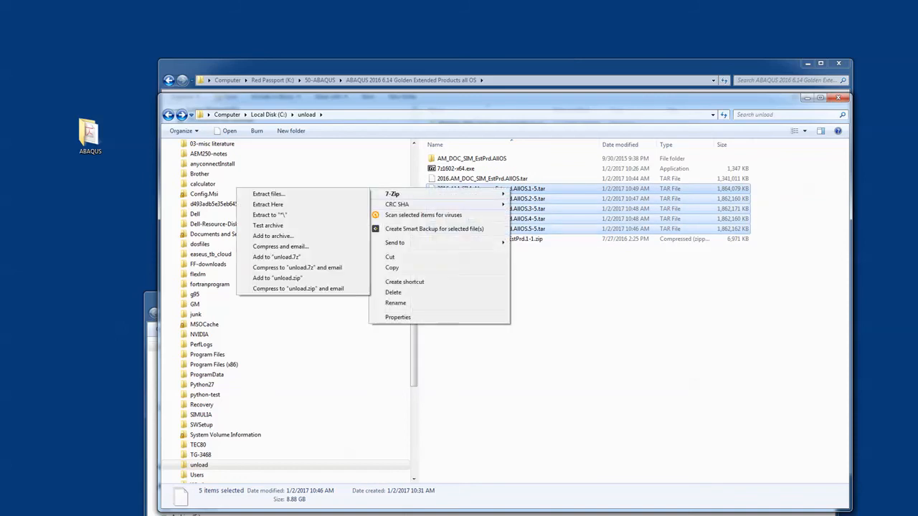
pyautogui.click(268, 204)
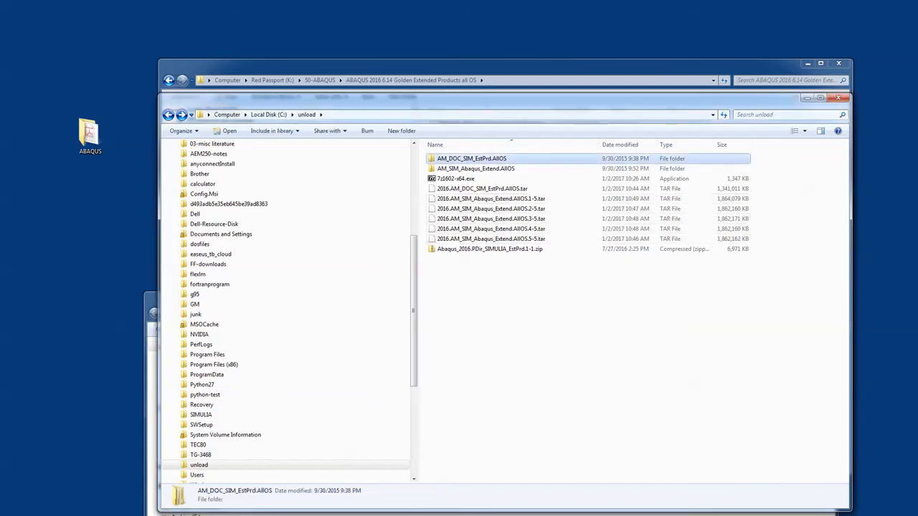
# - Inspect subfolder 1 of the extracted AM_DOC_SIM_EstPrd.AllOS folder, return to unload and reposition its window
pyautogui.press('Return')
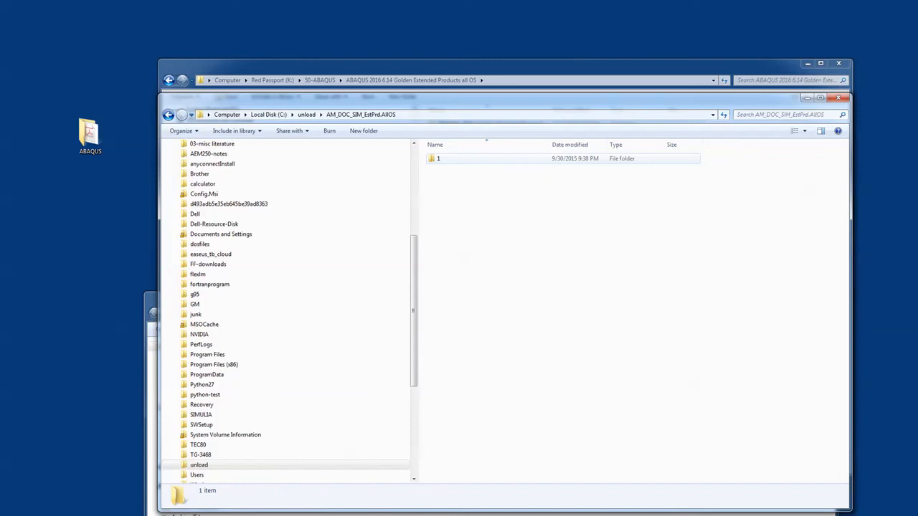
pyautogui.press('Return')
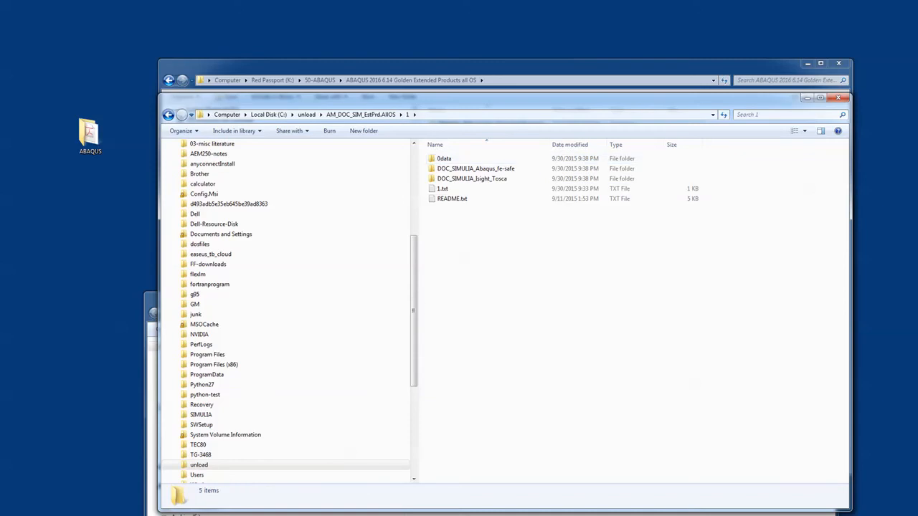
pyautogui.press('BackSpace')
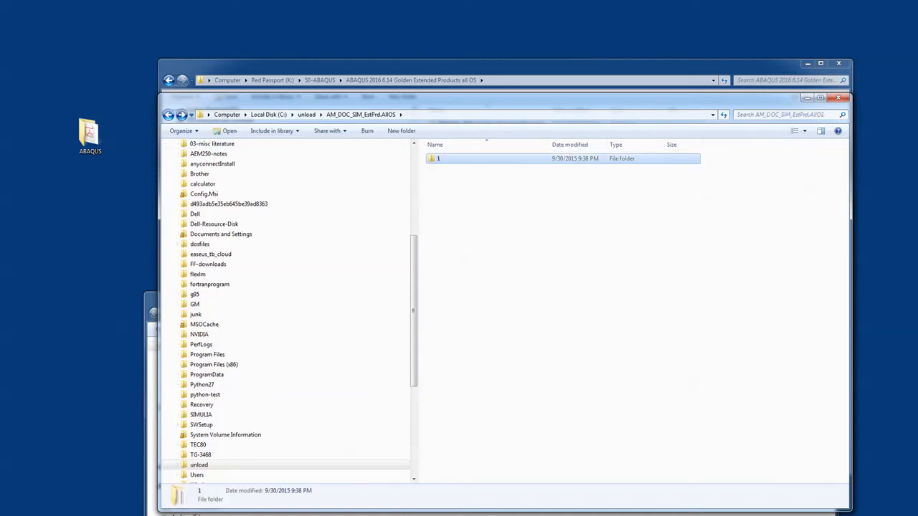
pyautogui.press('BackSpace')
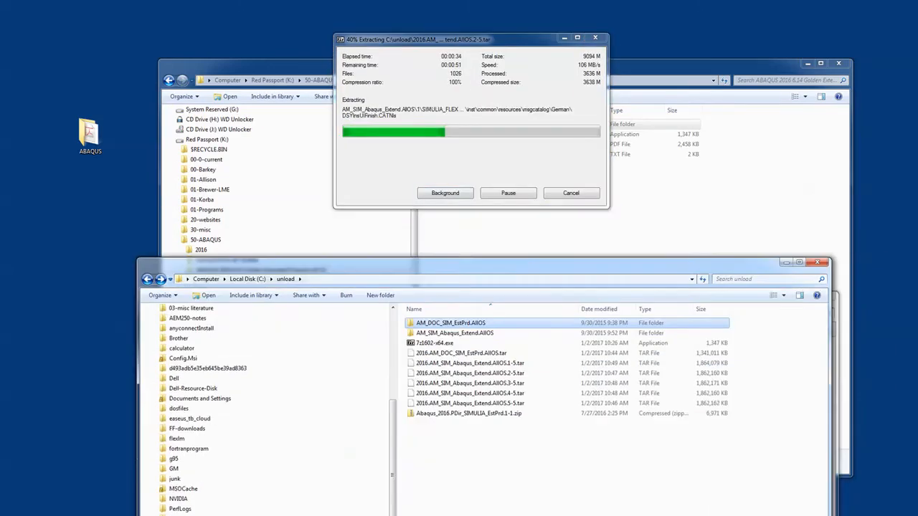
pyautogui.moveTo(473, 263); pyautogui.dragTo(461, 203)
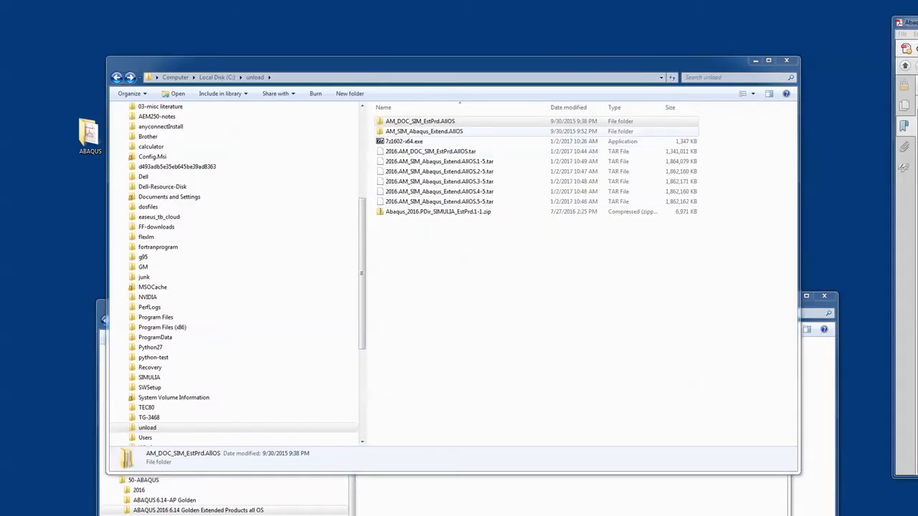
# - Inspect the contents of subfolders 1, 2 and 3 inside the extracted AM_SIM_Abaqus_Extend.AllOS folder
pyautogui.doubleClick(424, 131)
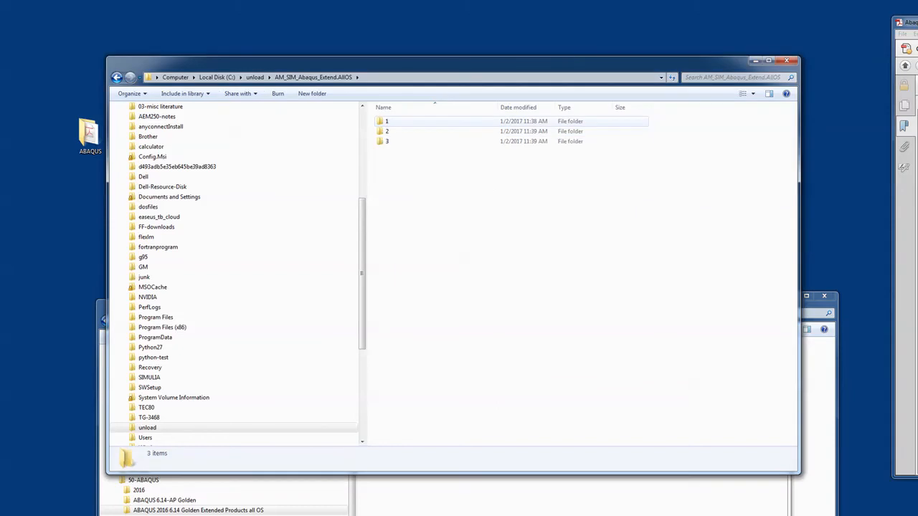
pyautogui.doubleClick(388, 121)
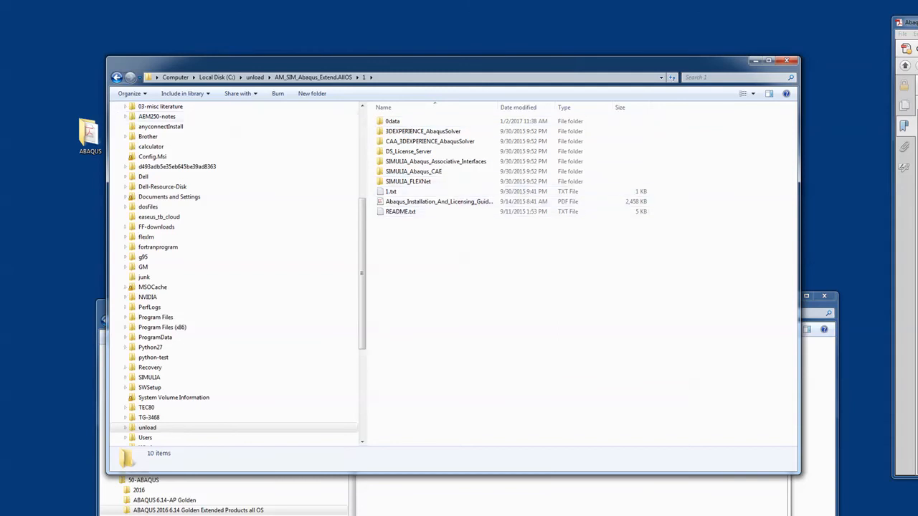
pyautogui.click(117, 77)
pyautogui.doubleClick(391, 132)
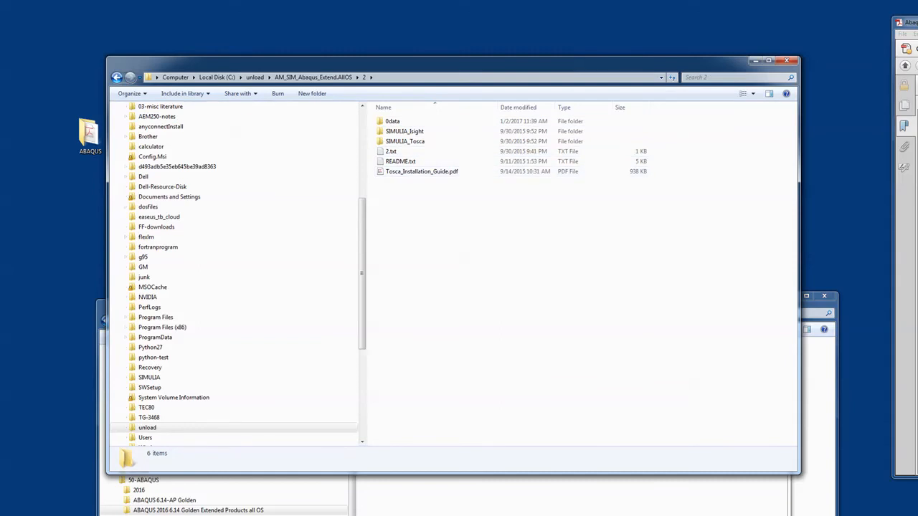
pyautogui.click(117, 77)
pyautogui.doubleClick(391, 142)
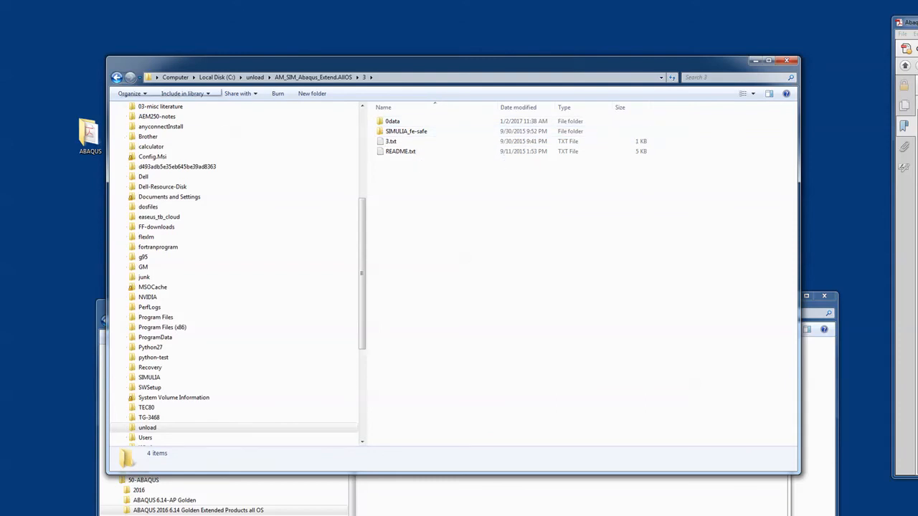
pyautogui.click(116, 78)
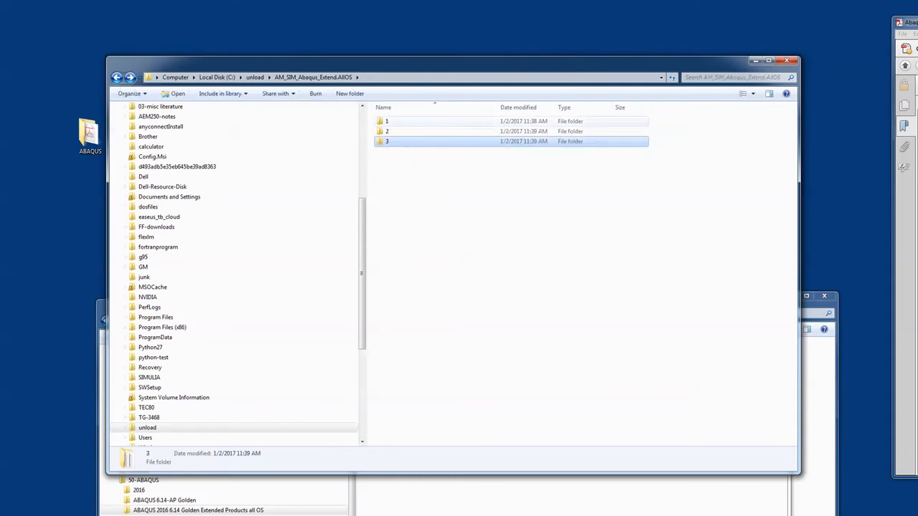
# - Consult the Abaqus Installation and Licensing Guide around Figure 2-1 for the media contents and setup.exe paths, and move its window aside again
pyautogui.moveTo(909, 23); pyautogui.dragTo(32, 41)
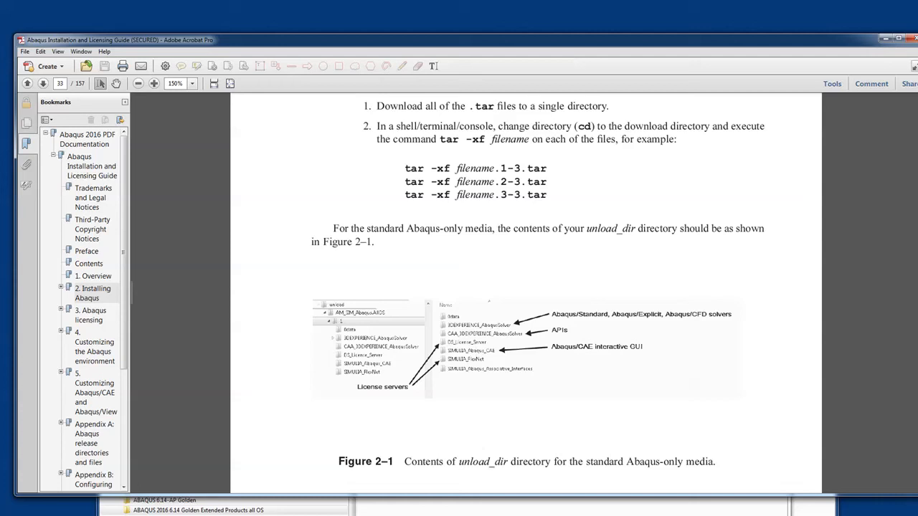
pyautogui.scroll(-3, 530, 287)
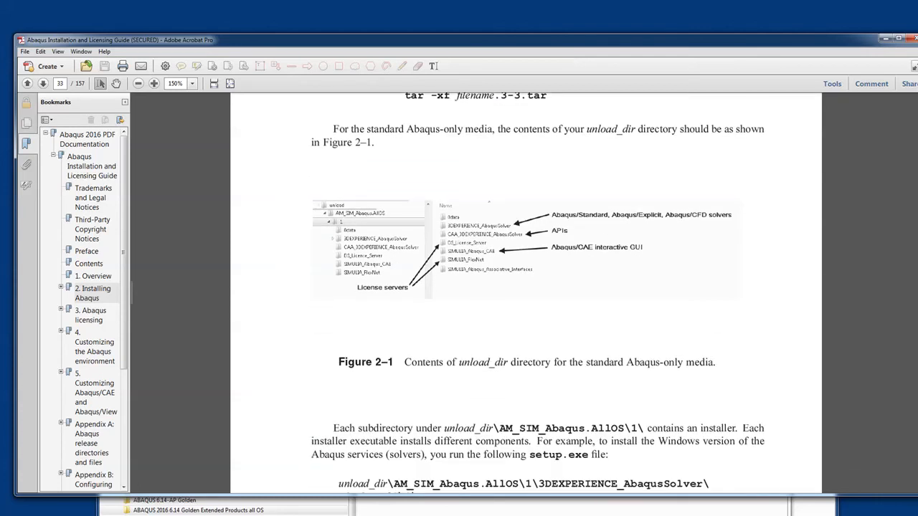
pyautogui.scroll(-2, 530, 287)
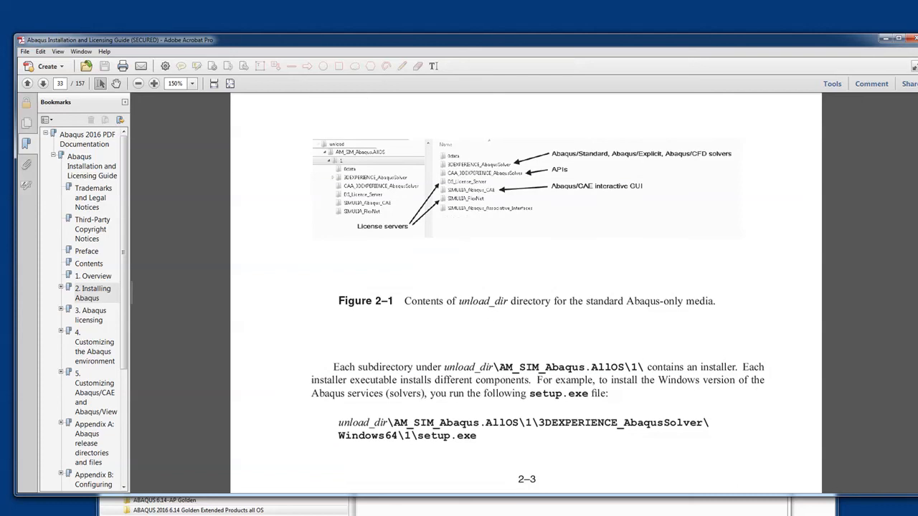
pyautogui.scroll(-3, 530, 287)
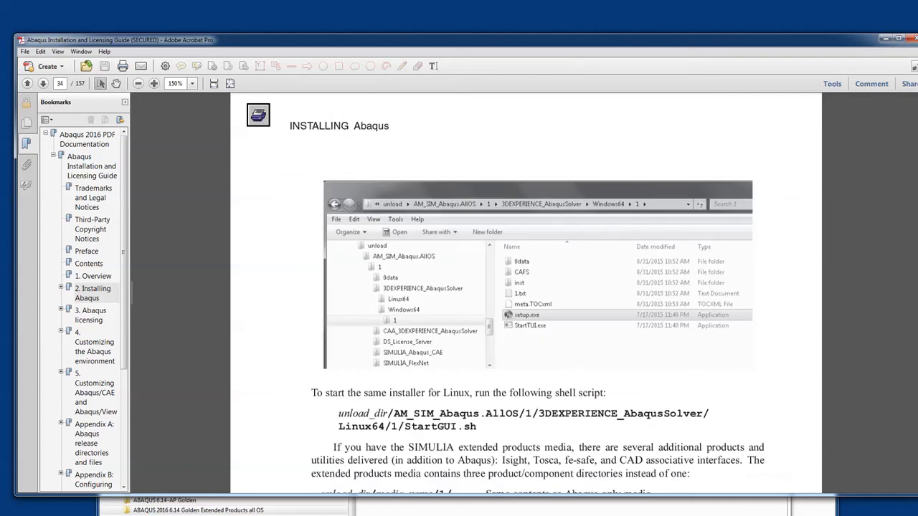
pyautogui.scroll(3, 531, 287)
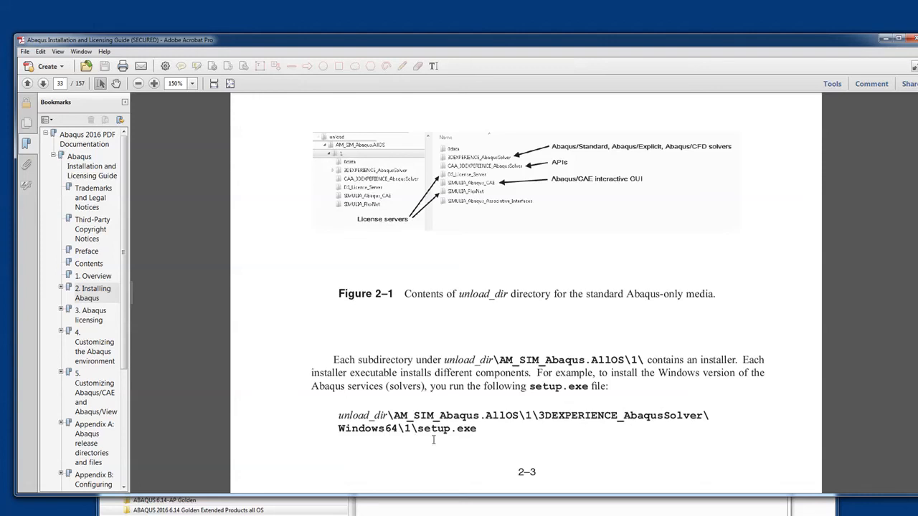
pyautogui.moveTo(329, 40); pyautogui.dragTo(917, 23)
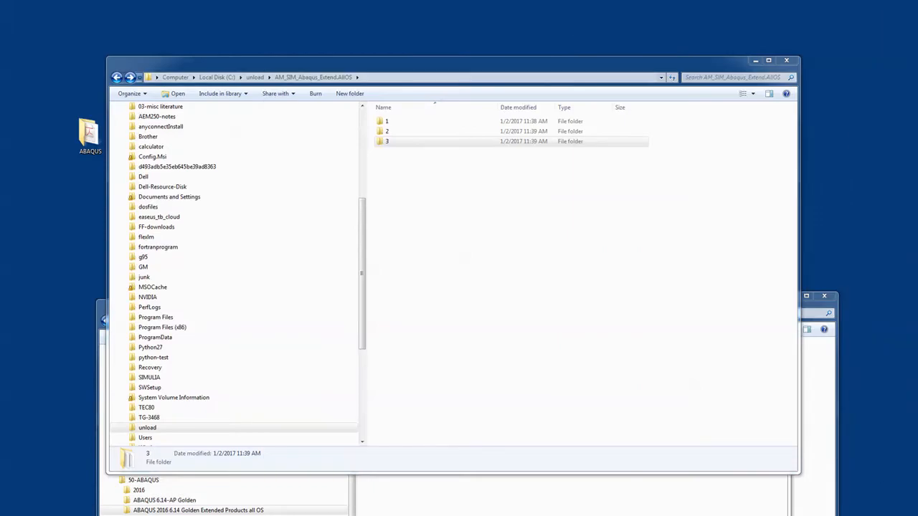
# - Open README.txt from subfolder 1 of AM_DOC_SIM_EstPrd.AllOS and read through to the complete installation process section
pyautogui.click(117, 77)
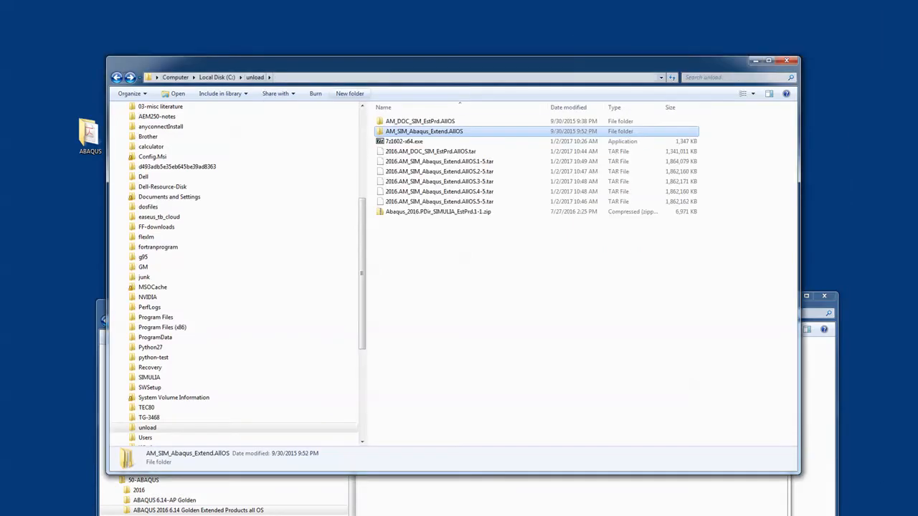
pyautogui.doubleClick(419, 121)
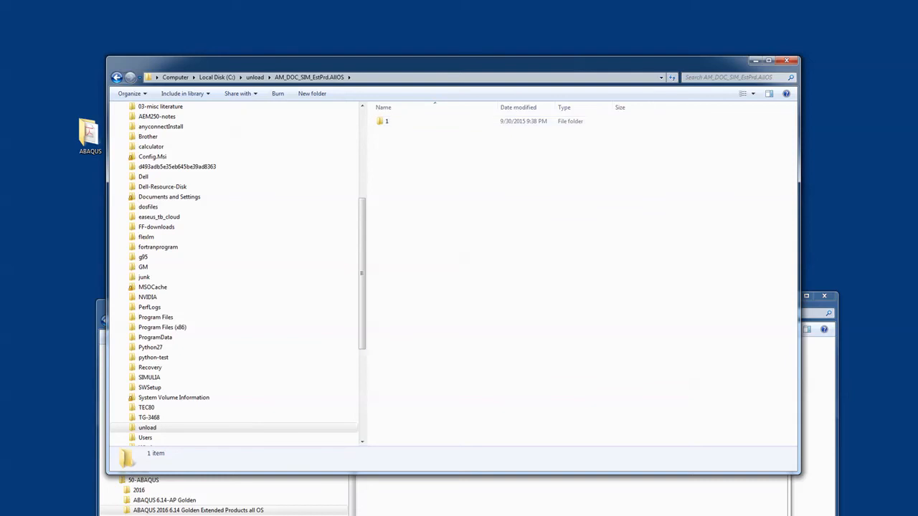
pyautogui.doubleClick(419, 121)
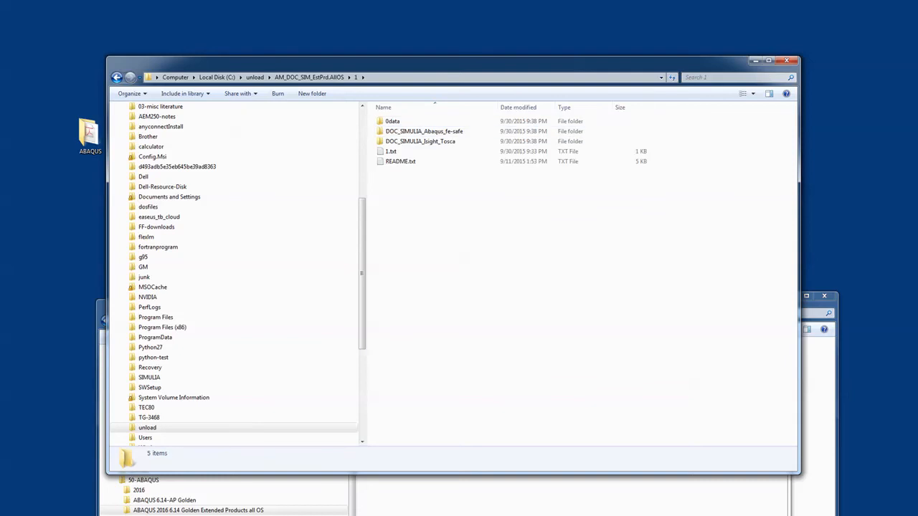
pyautogui.doubleClick(400, 161)
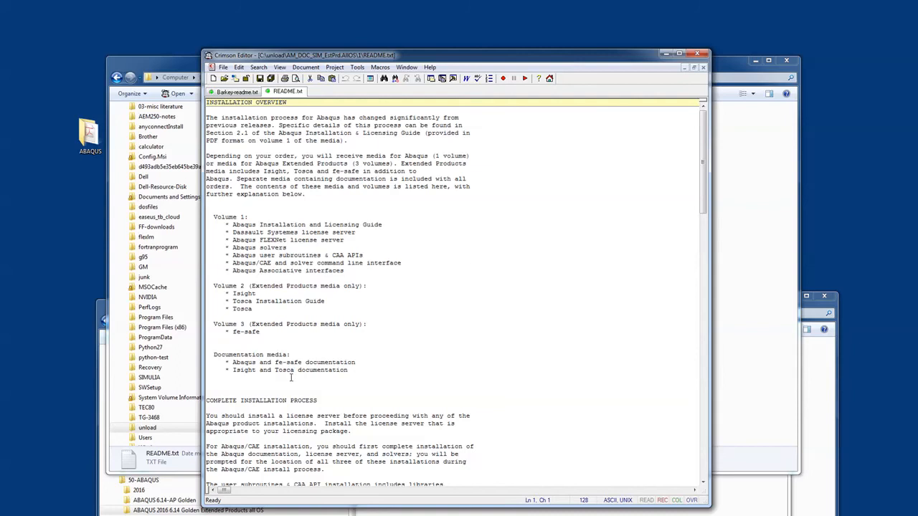
pyautogui.click(526, 323)
pyautogui.scroll(-9, 526, 323)
pyautogui.scroll(-3, 387, 269)
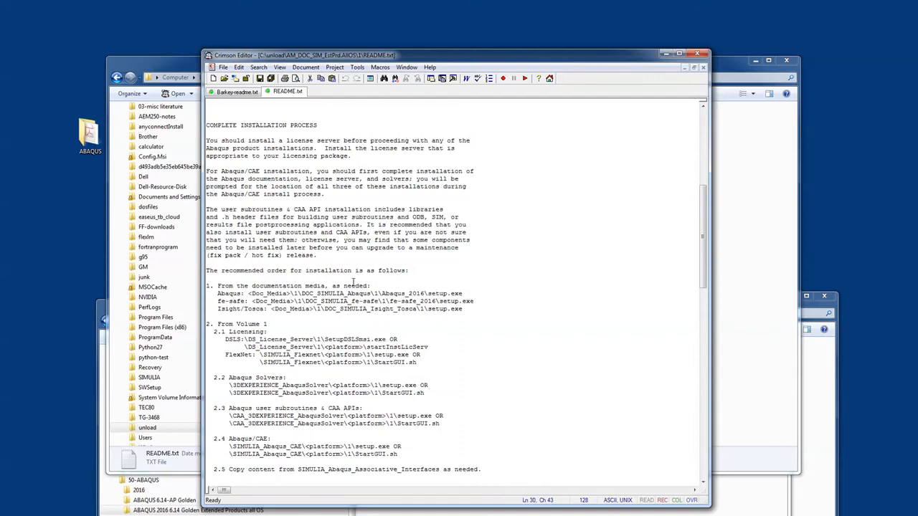
# - Move the README window aside, go back to the unload folder and reopen subfolder 1 of AM_DOC_SIM_EstPrd.AllOS
pyautogui.moveTo(339, 54); pyautogui.dragTo(137, 62)
pyautogui.click(574, 63)
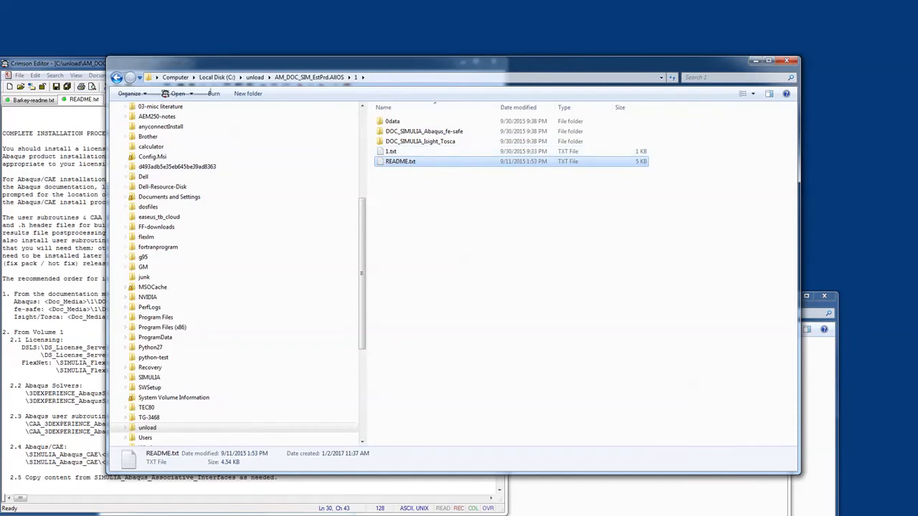
pyautogui.click(117, 77)
pyautogui.click(117, 78)
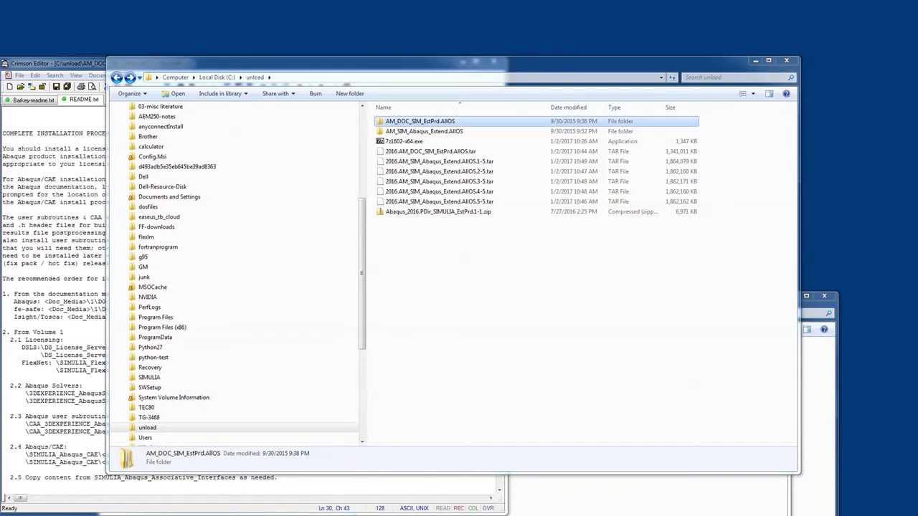
pyautogui.doubleClick(416, 122)
pyautogui.doubleClick(415, 122)
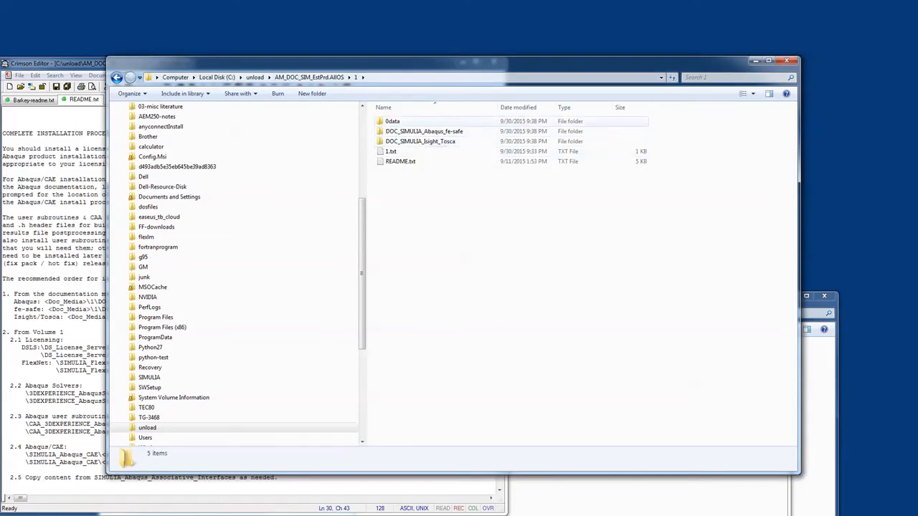
# - Bring README.txt back into view and review the recommended installation order for the documentation media and the volumes
pyautogui.click(61, 170)
pyautogui.moveTo(287, 63); pyautogui.dragTo(412, 35)
pyautogui.click(499, 287)
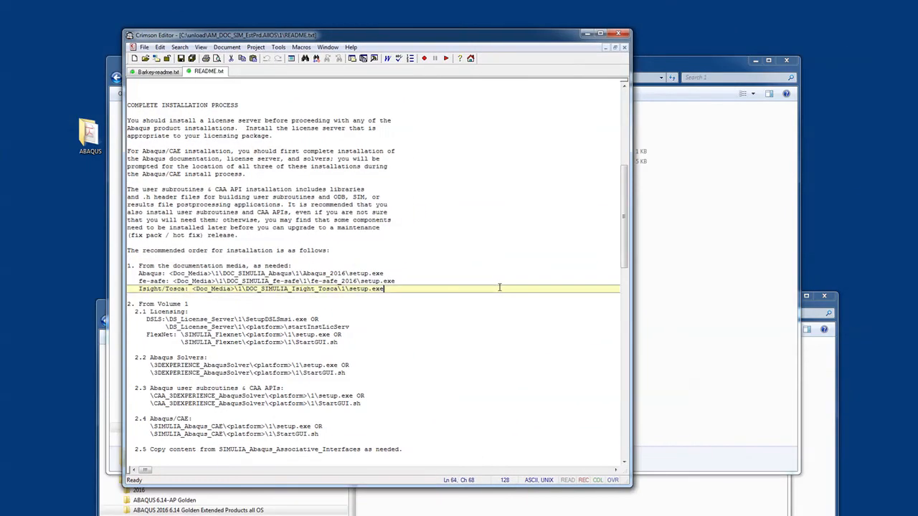
pyautogui.scroll(-2, 500, 287)
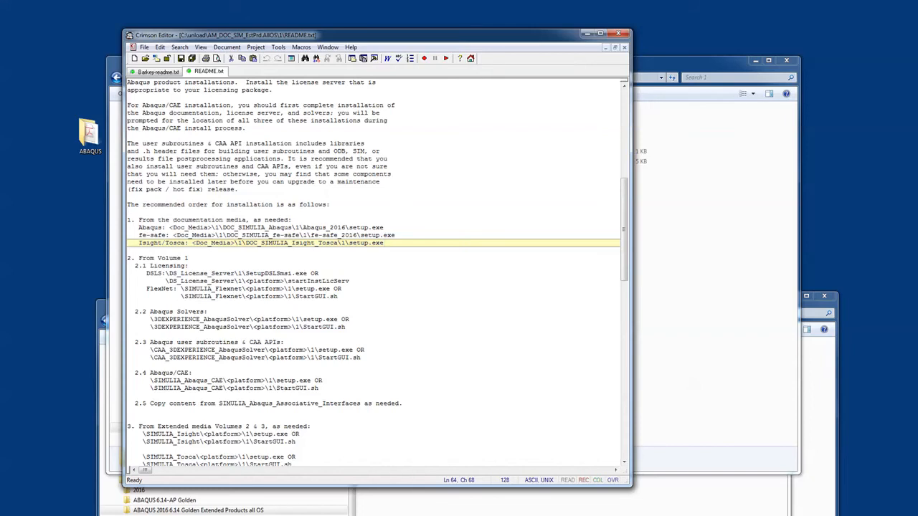
# - Inspect the 0data folder of the documentation media and its intel_a subfolder
pyautogui.click(706, 215)
pyautogui.doubleClick(392, 121)
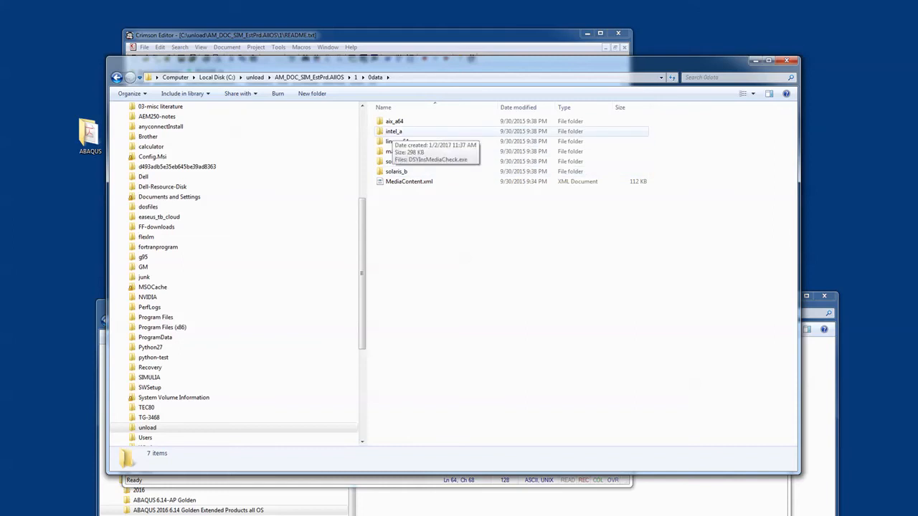
pyautogui.doubleClick(394, 131)
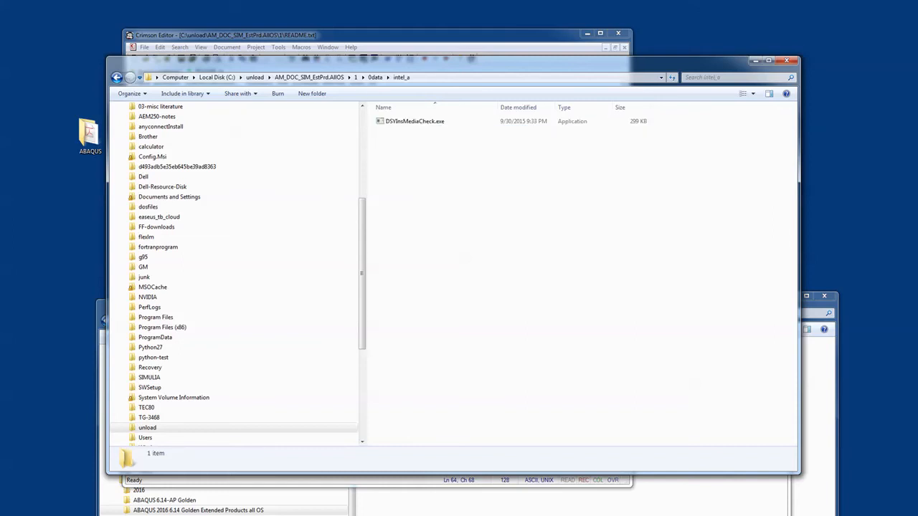
pyautogui.click(116, 77)
pyautogui.click(116, 78)
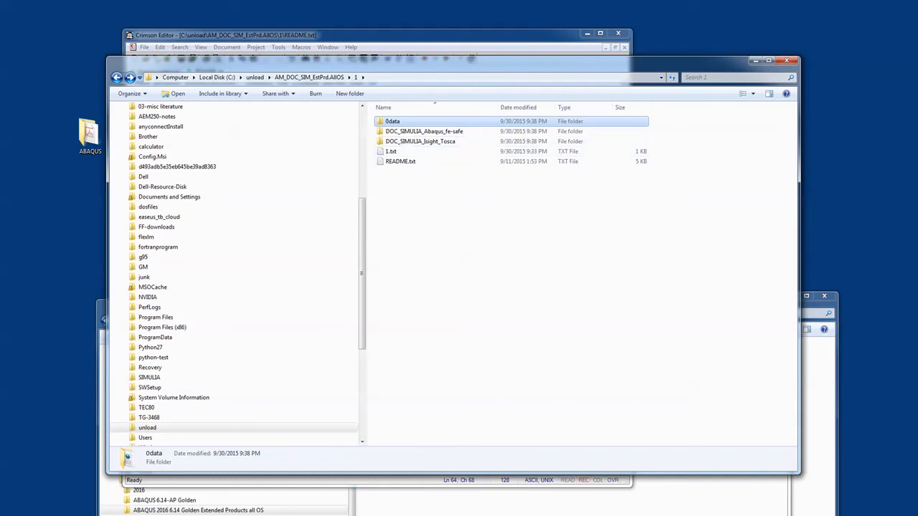
pyautogui.doubleClick(393, 121)
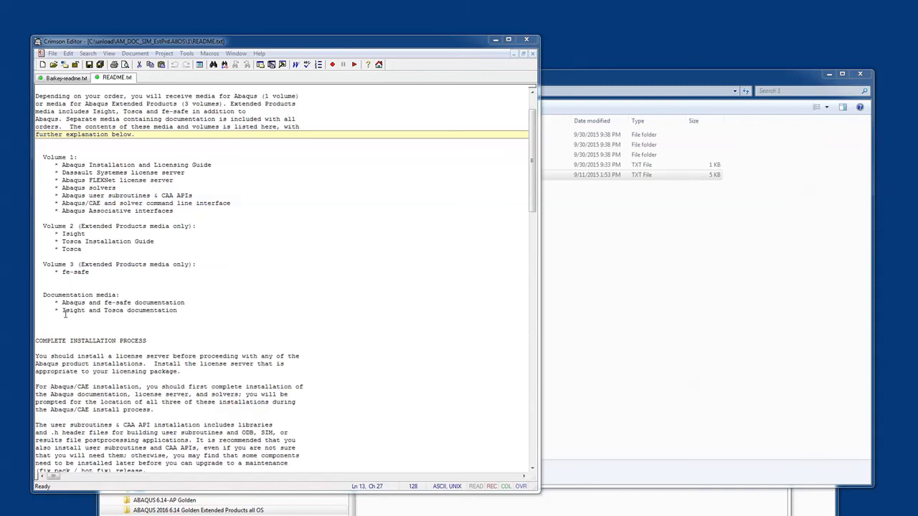
# - Open the Abaqus documentation installer folder DOC_SIMULIA_Abaqus_fe-safe\1\Abaqus_2016 in the documentation media
pyautogui.click(656, 75)
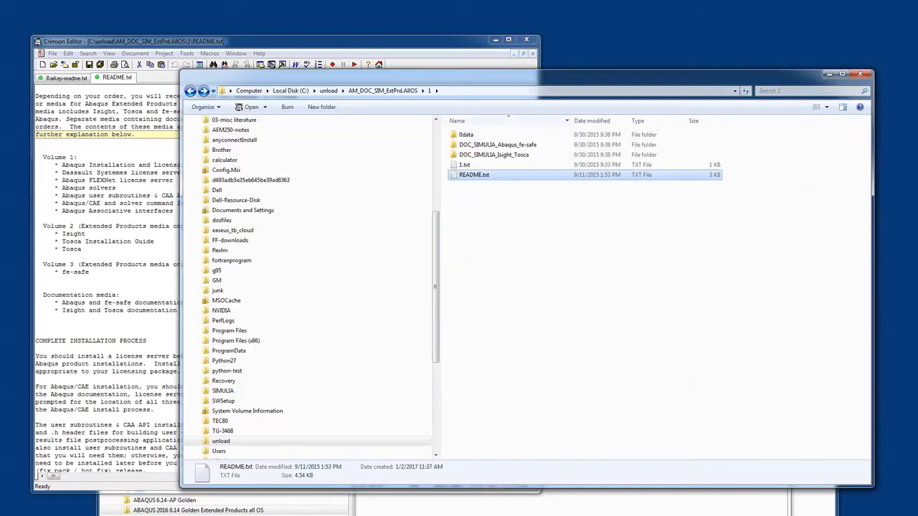
pyautogui.doubleClick(495, 144)
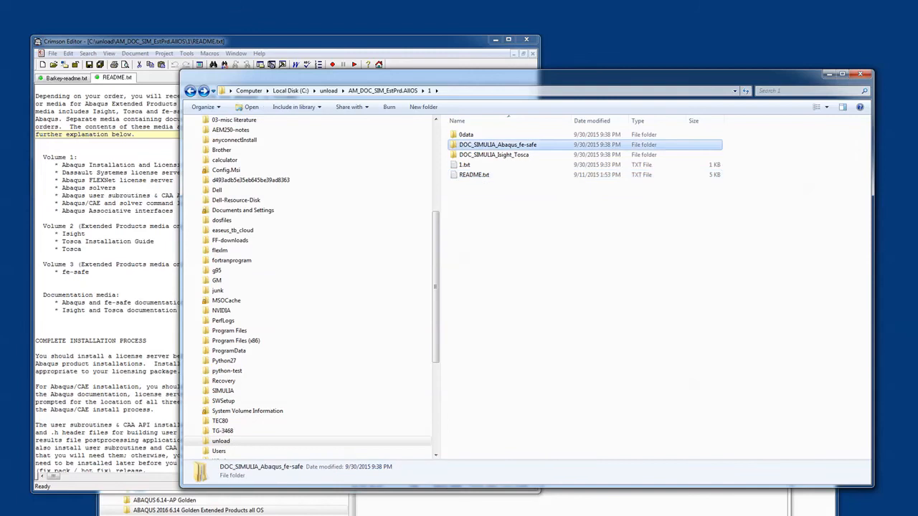
pyautogui.doubleClick(465, 134)
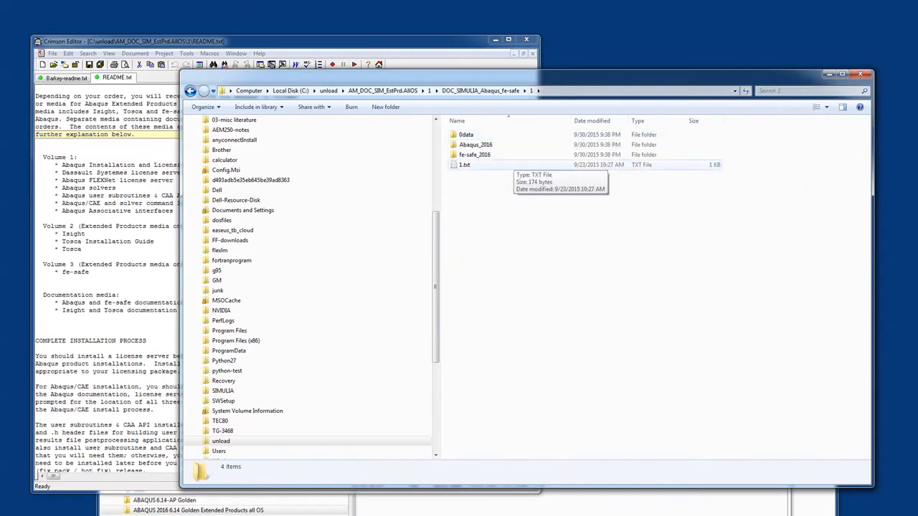
pyautogui.doubleClick(476, 144)
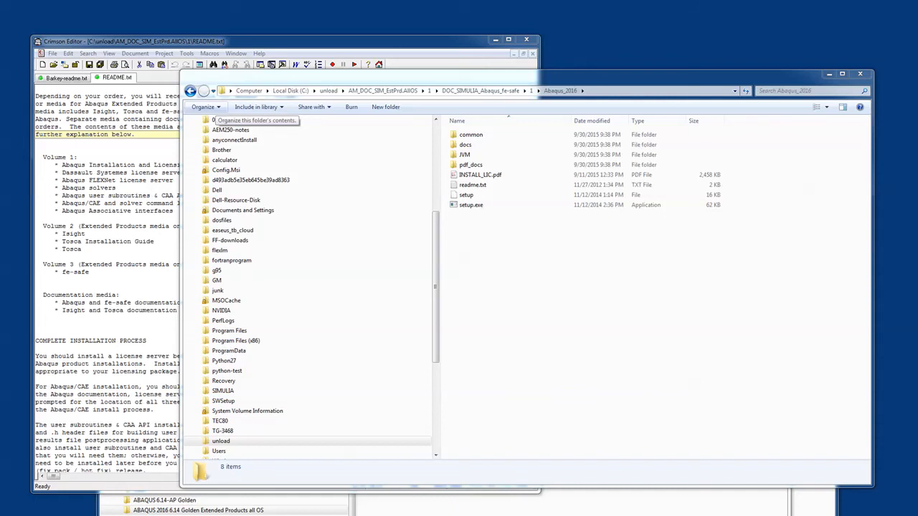
# - In the folder view options, apply hiding of extensions for known file types, switch it off again and accept the settings
pyautogui.click(203, 108)
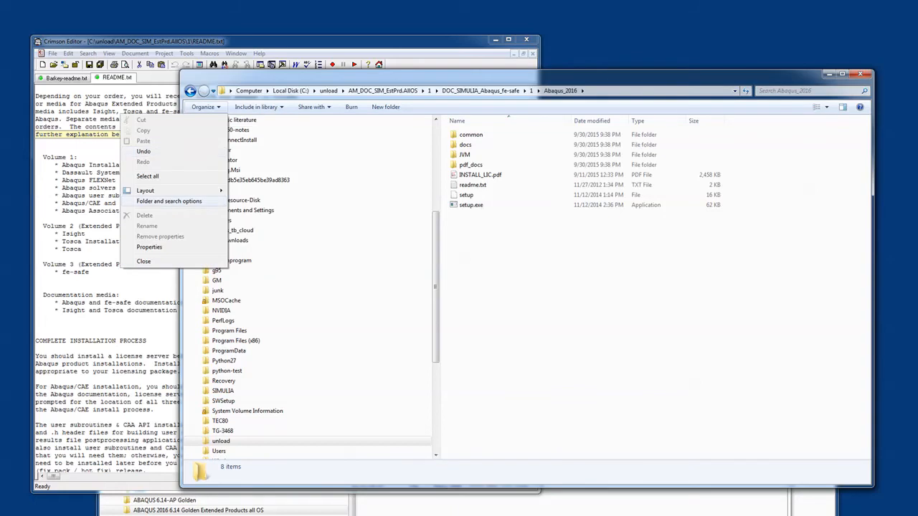
pyautogui.click(169, 201)
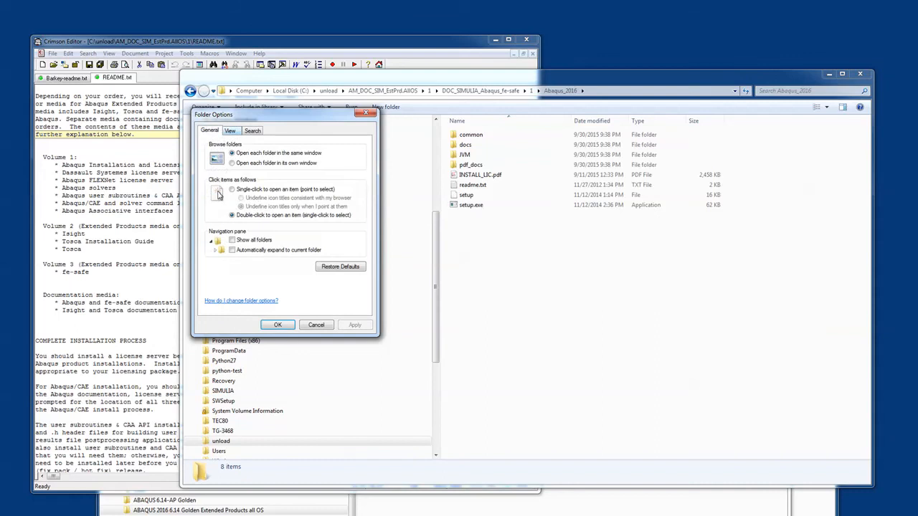
pyautogui.click(230, 130)
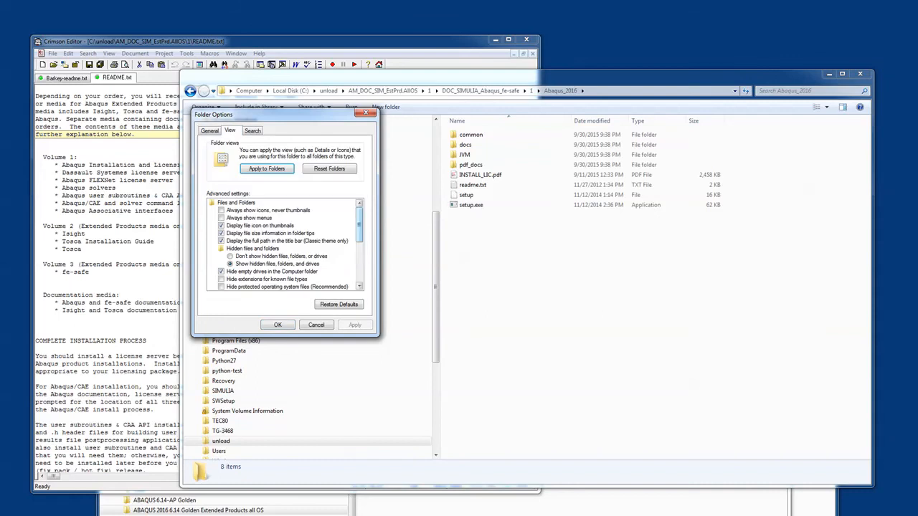
pyautogui.scroll(-1, 285, 244)
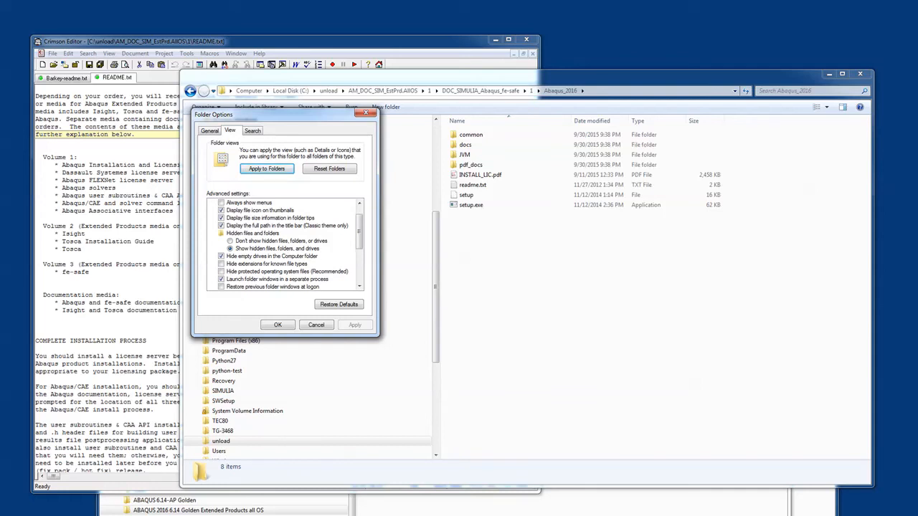
pyautogui.click(221, 264)
pyautogui.click(354, 325)
pyautogui.click(221, 264)
pyautogui.click(355, 325)
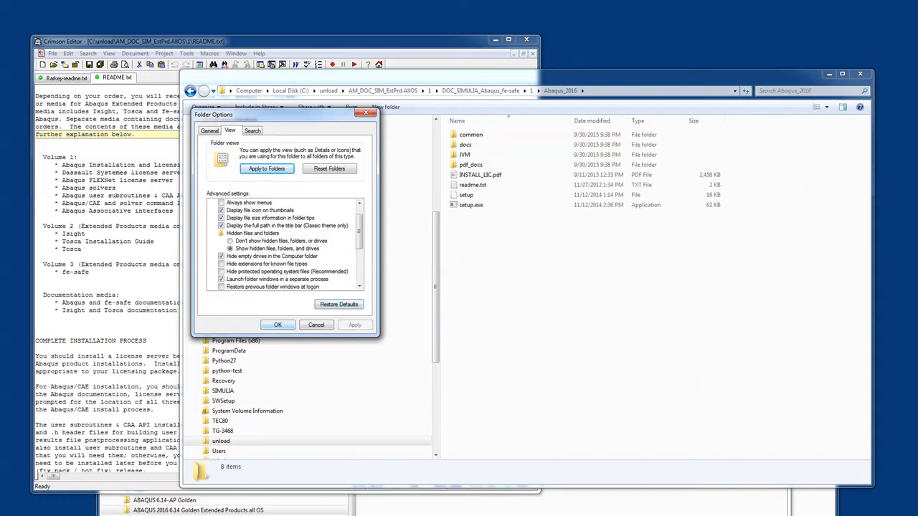
pyautogui.click(278, 325)
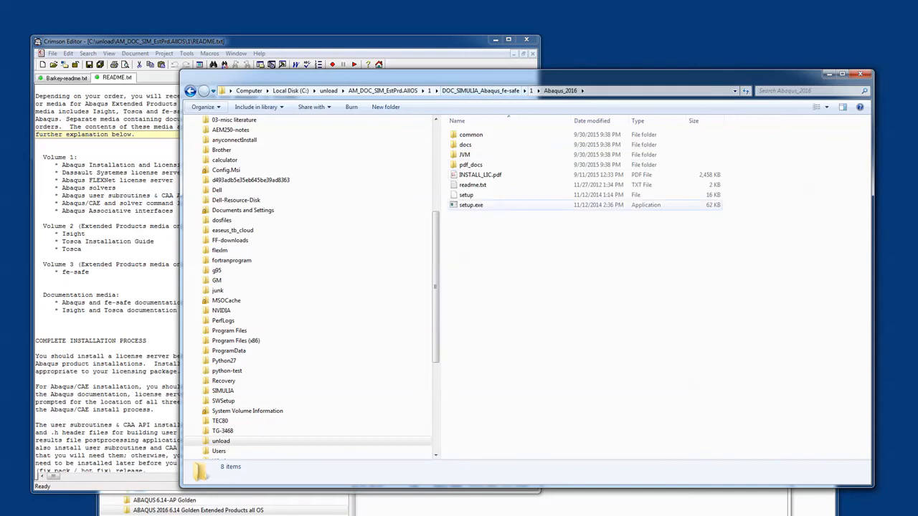
# - Launch setup.exe for the Abaqus 2016 documentation, read the license notice and continue past it
pyautogui.click(471, 205)
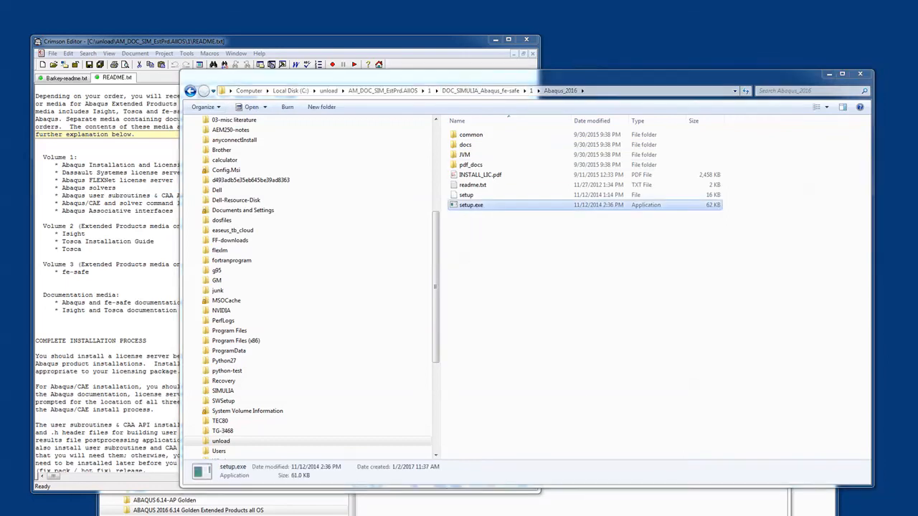
pyautogui.moveTo(531, 127); pyautogui.dragTo(401, 155)
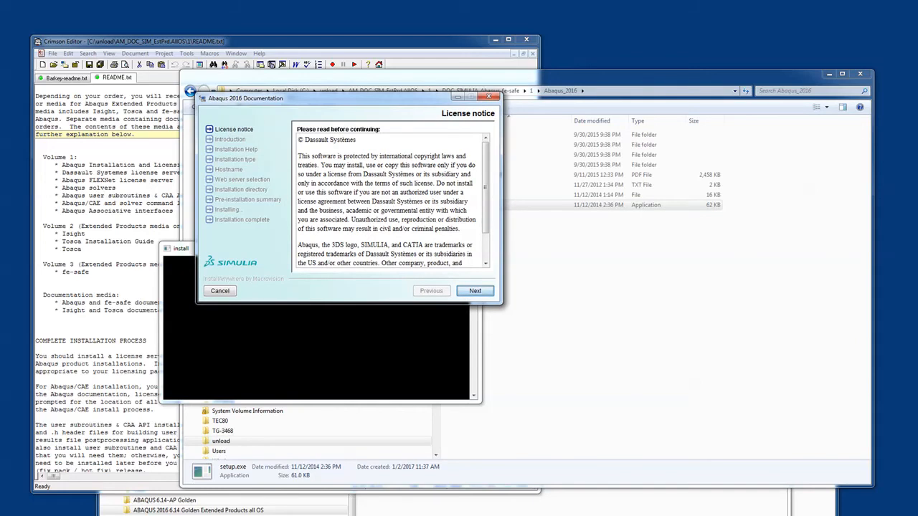
pyautogui.scroll(-2, 390, 201)
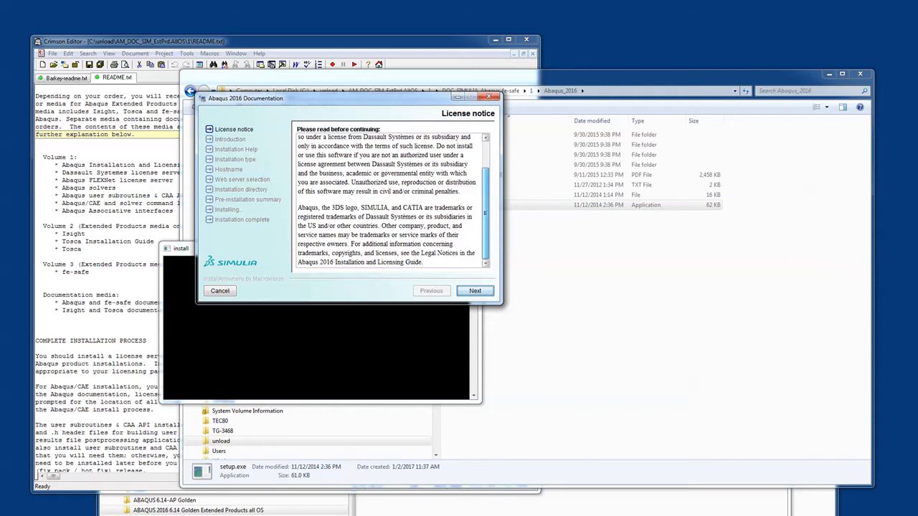
pyautogui.scroll(2, 391, 201)
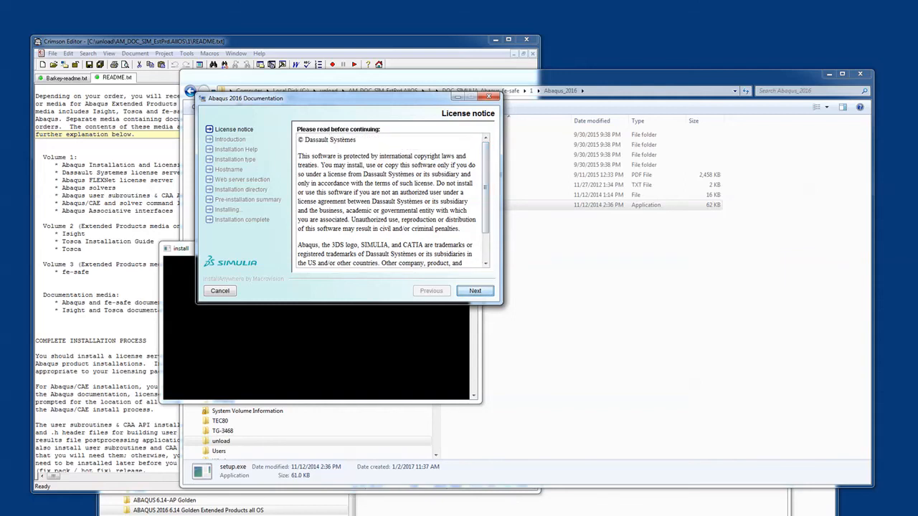
pyautogui.press('Return')
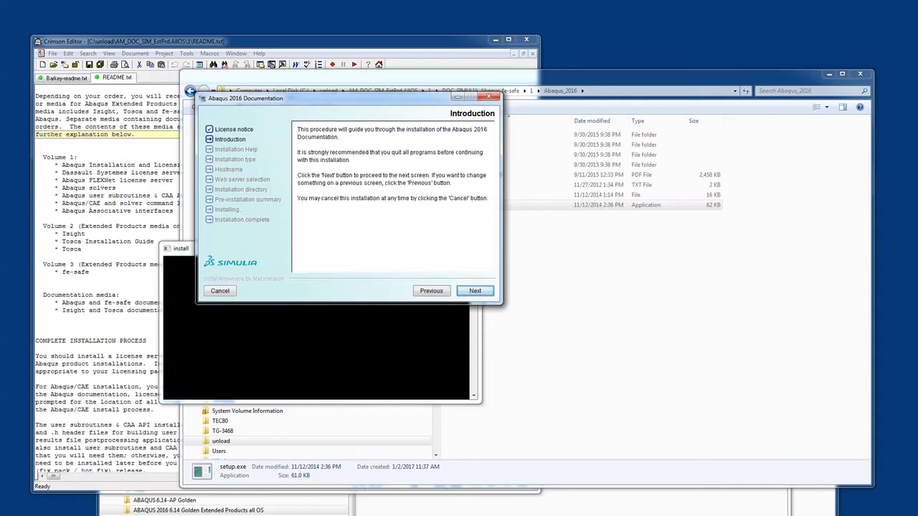
# - Skip the licensing guide, keep HTML and PDF with the default hostname, and agree to serve previous and current documentation releases simultaneously
pyautogui.press('Return')
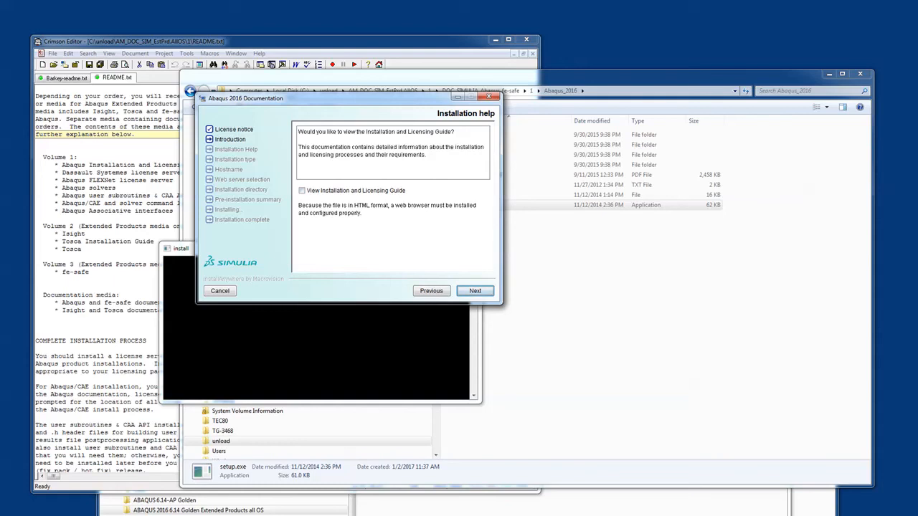
pyautogui.press('Return')
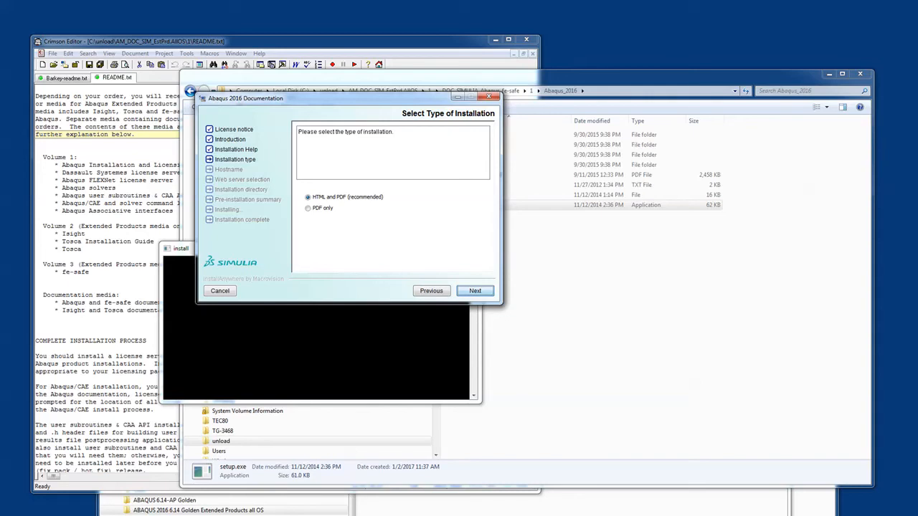
pyautogui.press('Return')
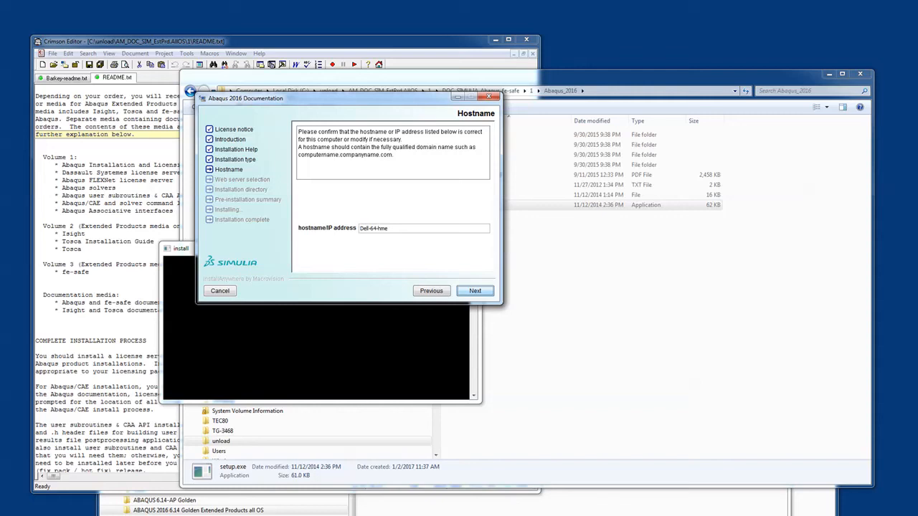
pyautogui.press('Return')
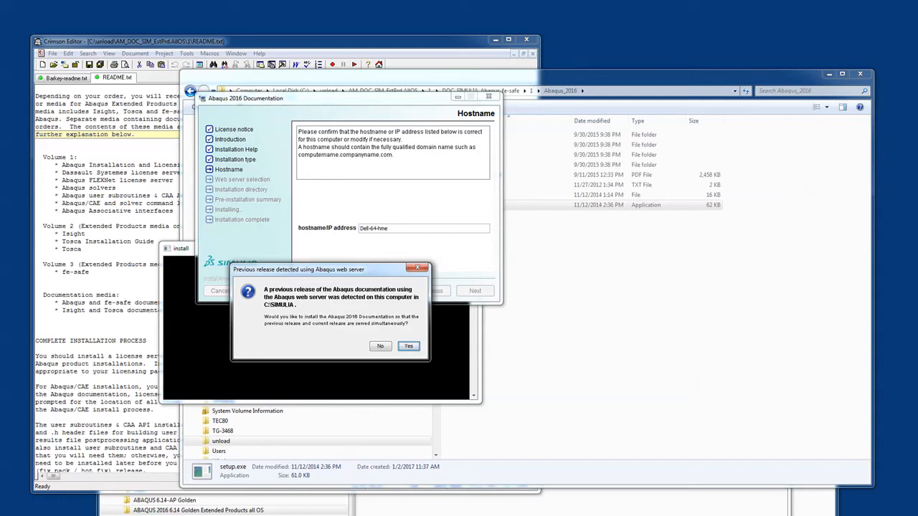
pyautogui.press('Return')
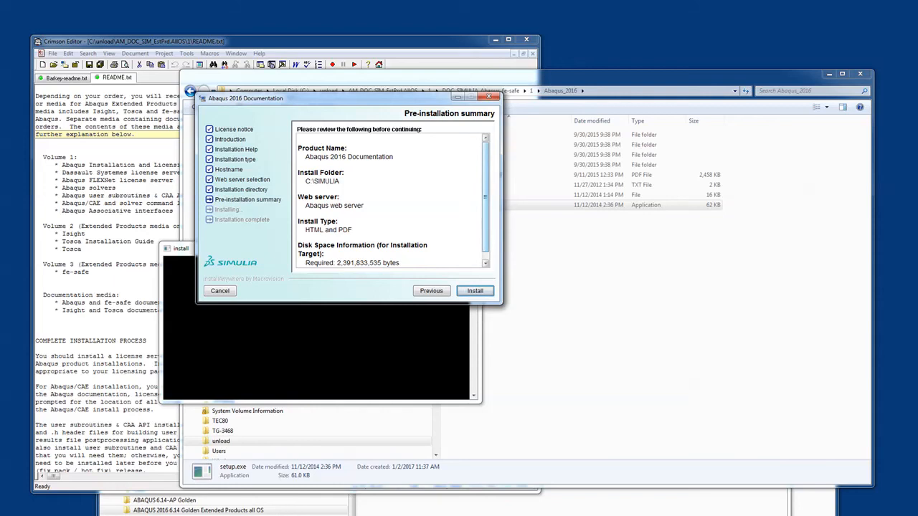
# - Review the pre-installation summary, install the Abaqus 2016 Documentation in C:\SIMULIA and close the installer
pyautogui.moveTo(485, 231); pyautogui.dragTo(485, 240)
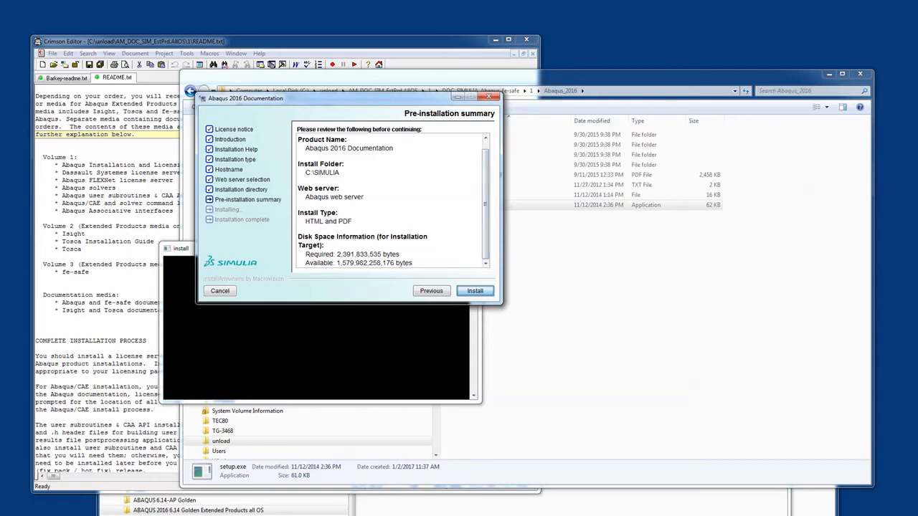
pyautogui.press('Return')
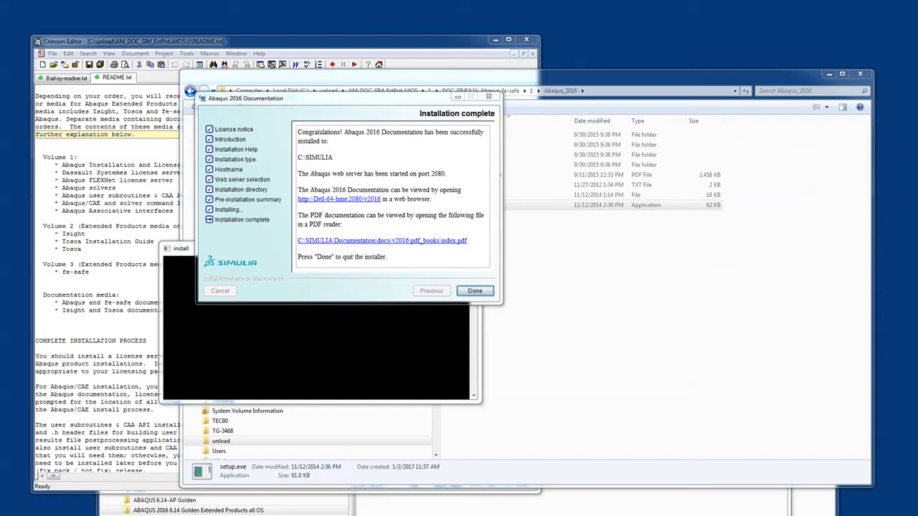
pyautogui.press('Return')
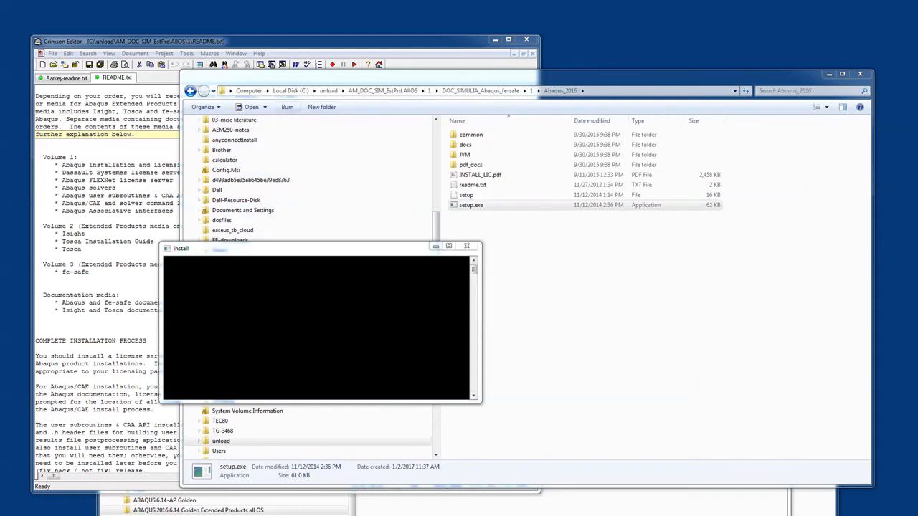
# - Launch setup.exe from DOC_SIMULIA_Isight_Tosca\1 in the documentation media and allow it through the firewall on private networks
pyautogui.click(480, 91)
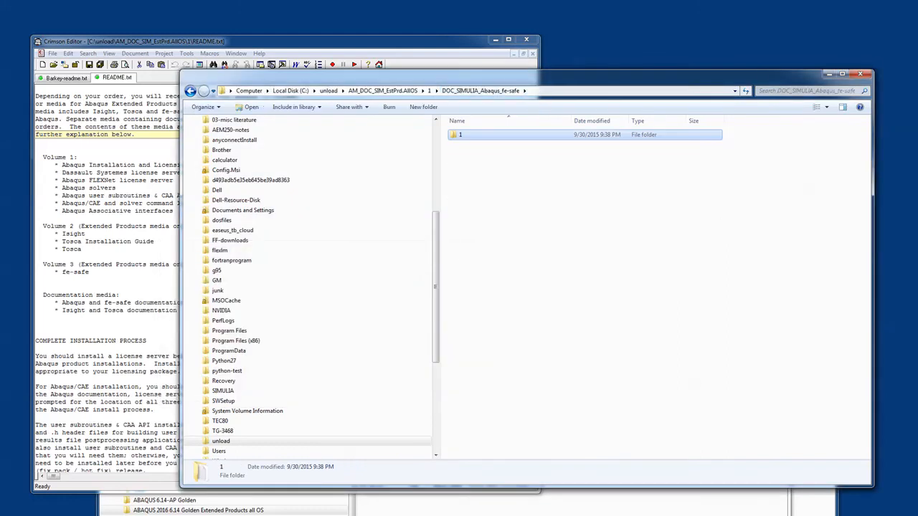
pyautogui.click(382, 91)
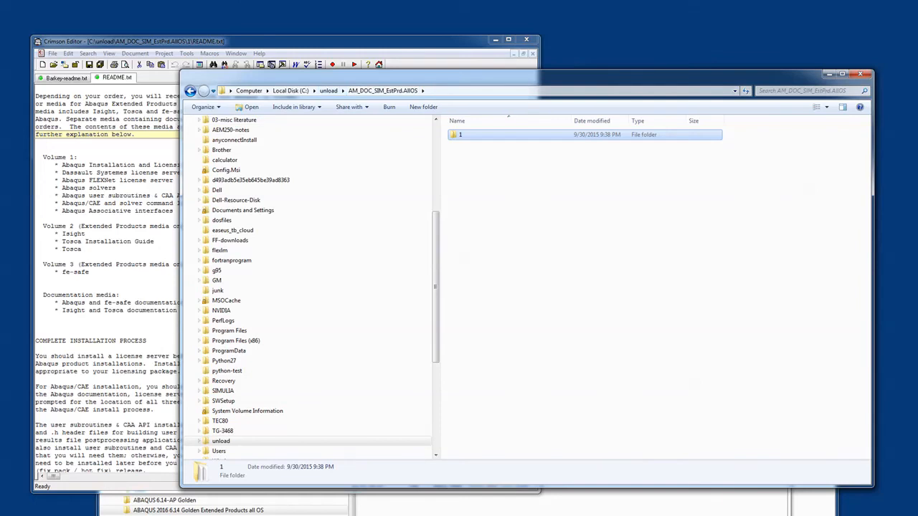
pyautogui.doubleClick(461, 135)
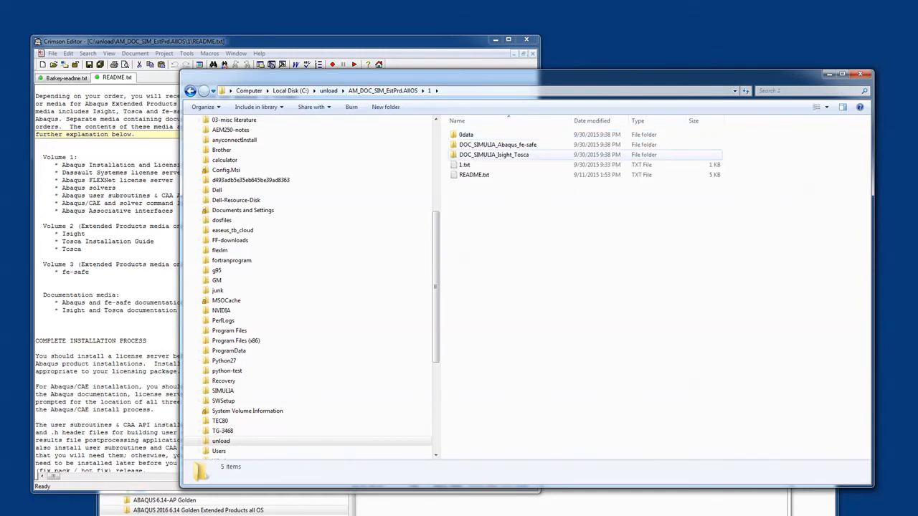
pyautogui.doubleClick(494, 155)
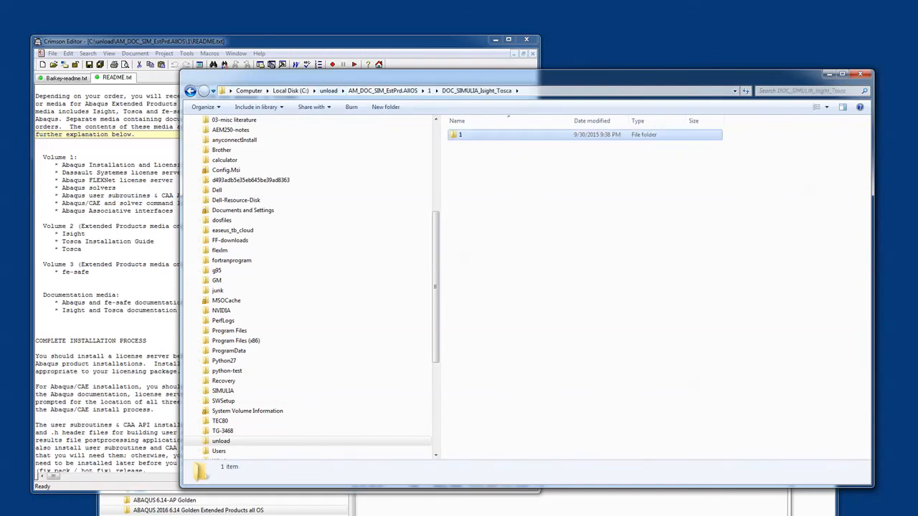
pyautogui.doubleClick(462, 135)
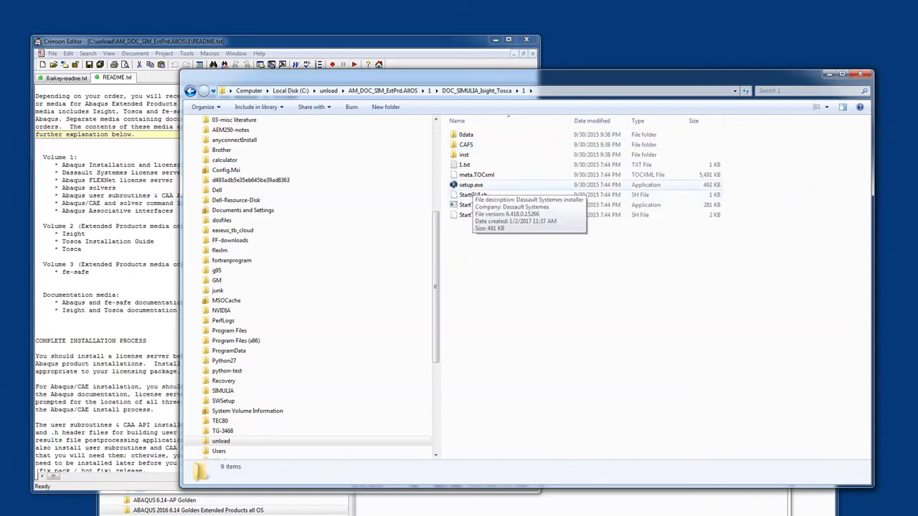
pyautogui.click(470, 185)
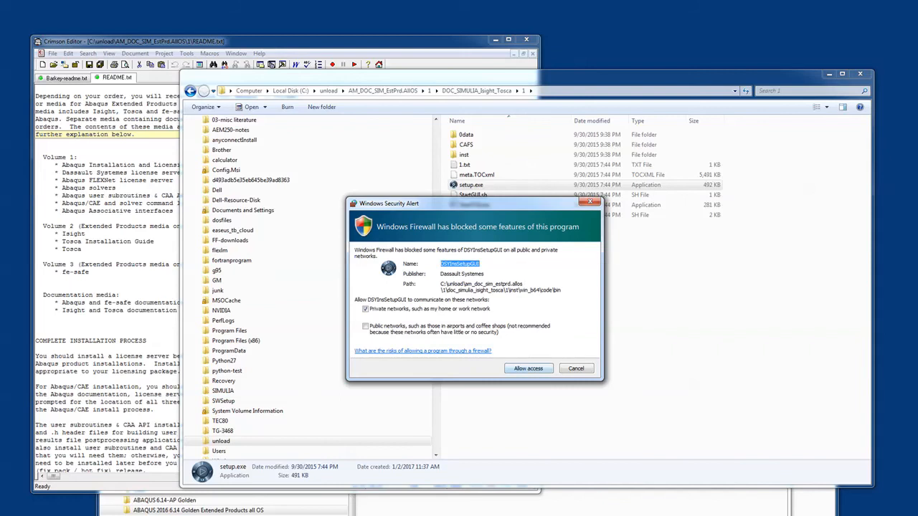
pyautogui.click(529, 368)
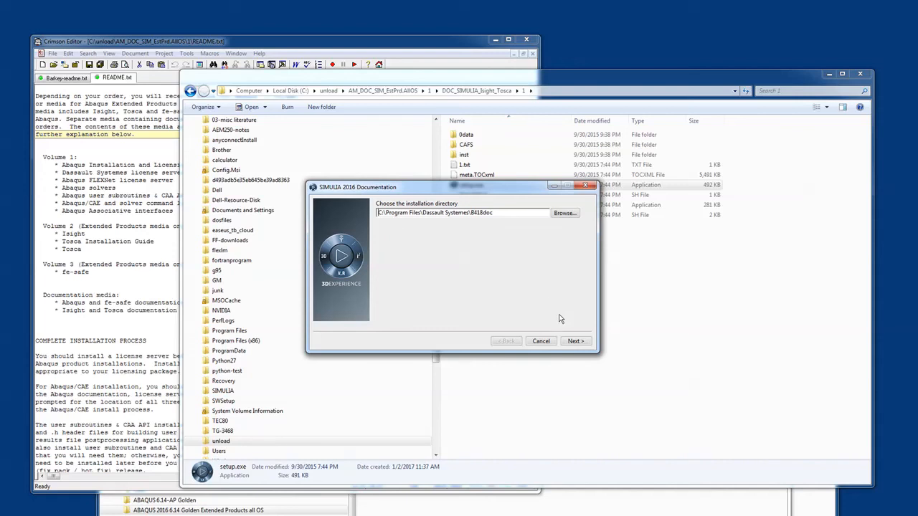
# - Install all Isight, Execution Engine and Tosca documentation components in C:\Program Files\Dassault Systemes\B418doc and close the installer
pyautogui.click(574, 342)
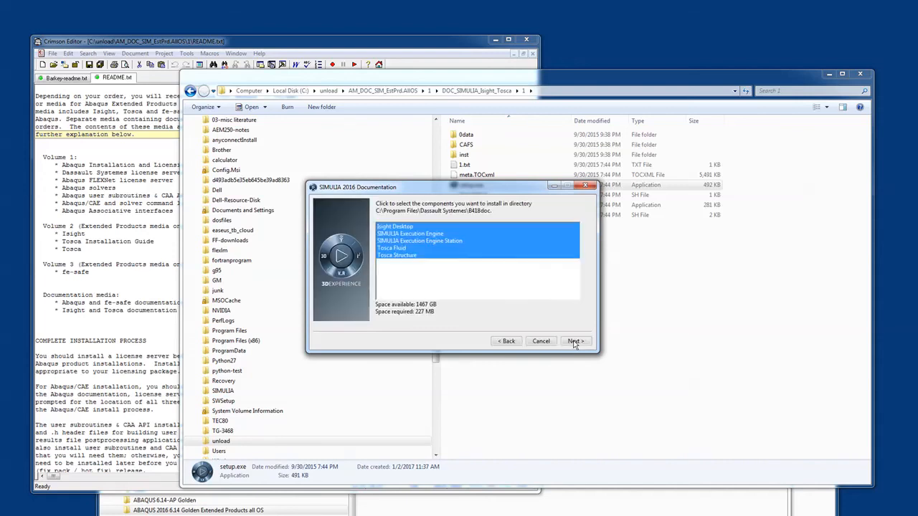
pyautogui.click(575, 341)
pyautogui.click(575, 342)
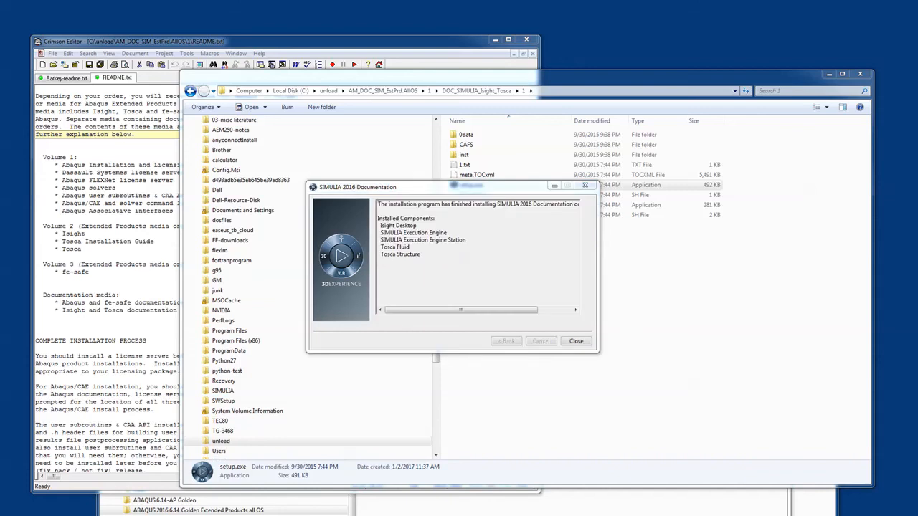
pyautogui.click(578, 343)
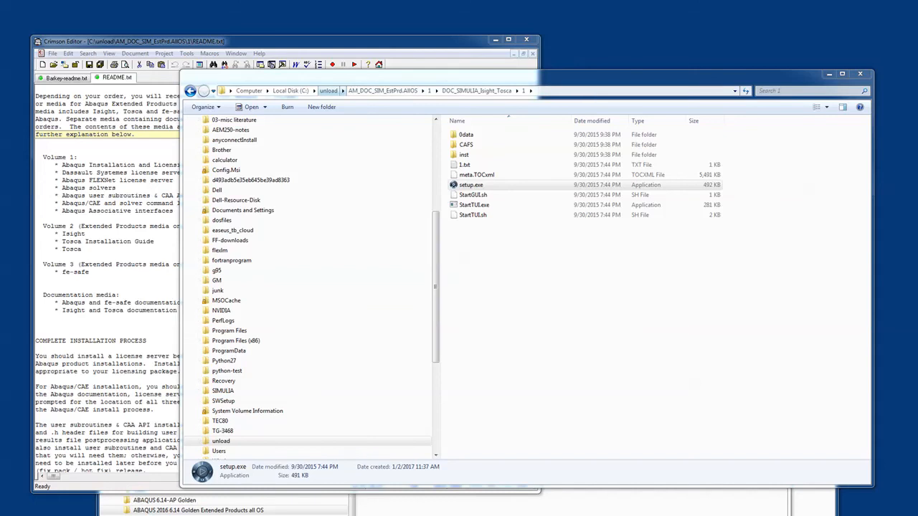
# - Open the AM_SIM_Abaqus_Extend.AllOS folder in unload, inspect its volume 1 folder and return to the volume list
pyautogui.click(328, 91)
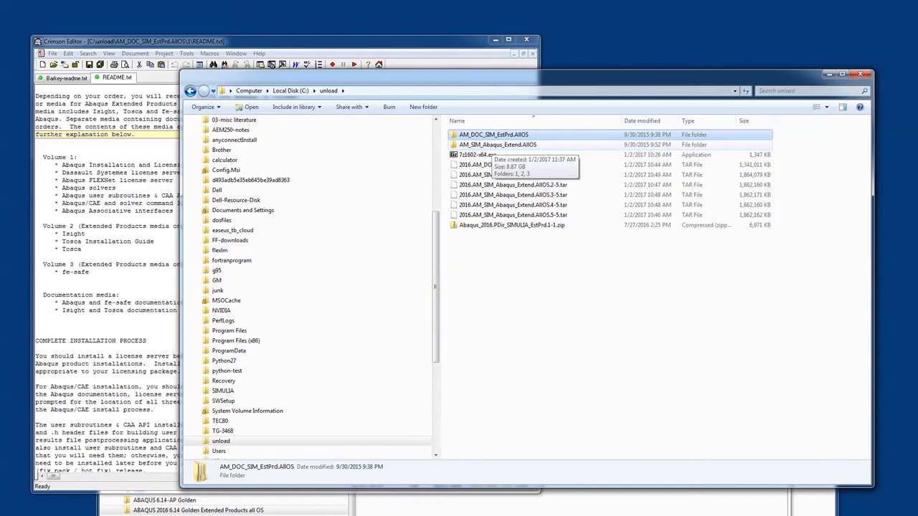
pyautogui.doubleClick(495, 145)
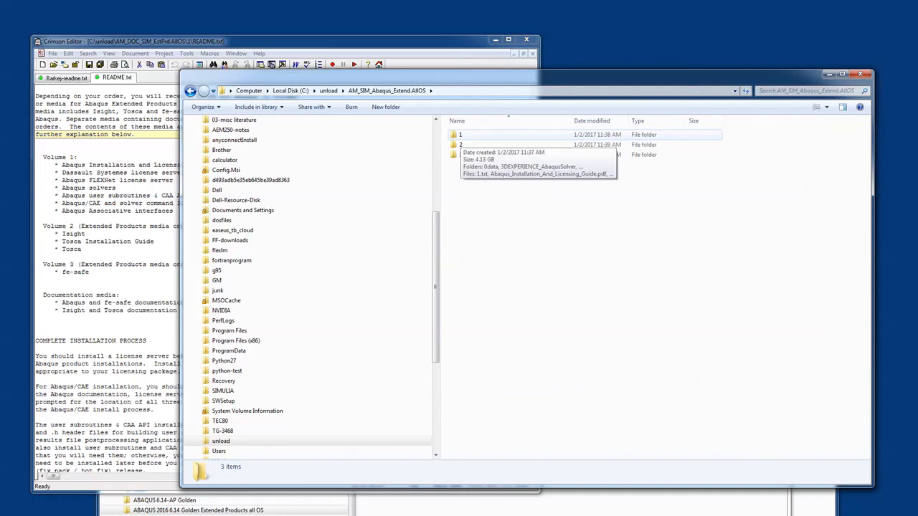
pyautogui.doubleClick(463, 135)
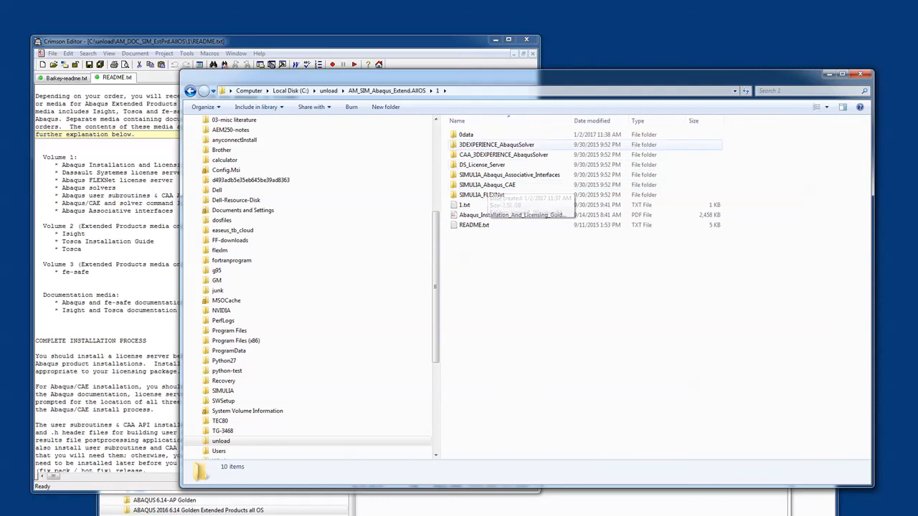
pyautogui.click(190, 91)
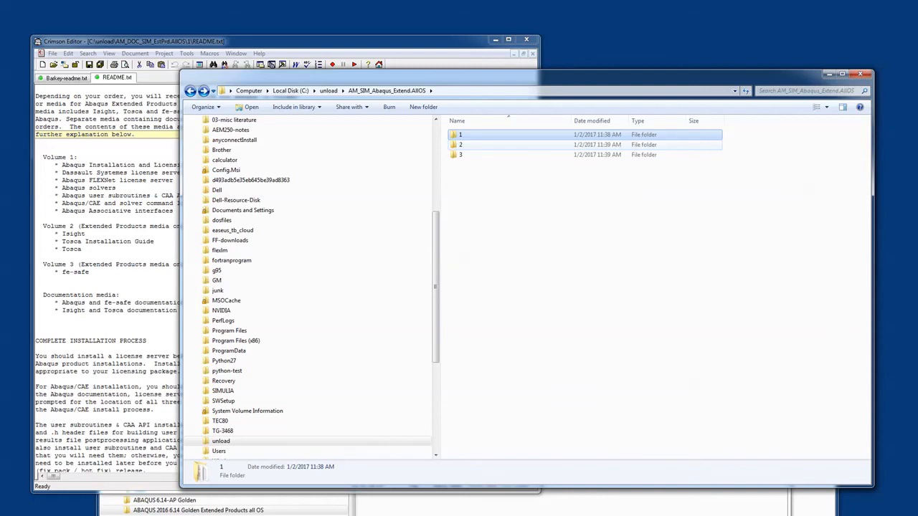
# - Bring README.txt forward and review the recommended installation order for Volume 1 and the extended media volumes
pyautogui.click(437, 42)
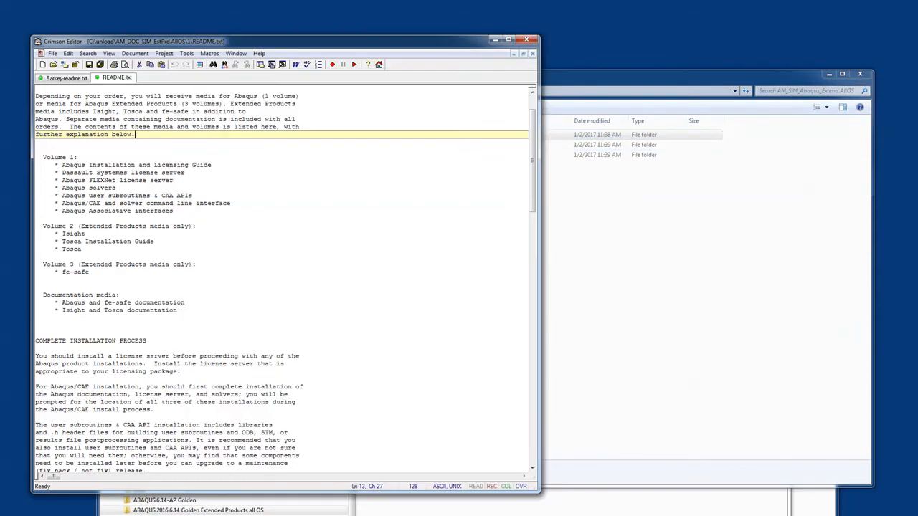
pyautogui.click(431, 309)
pyautogui.scroll(-9, 431, 309)
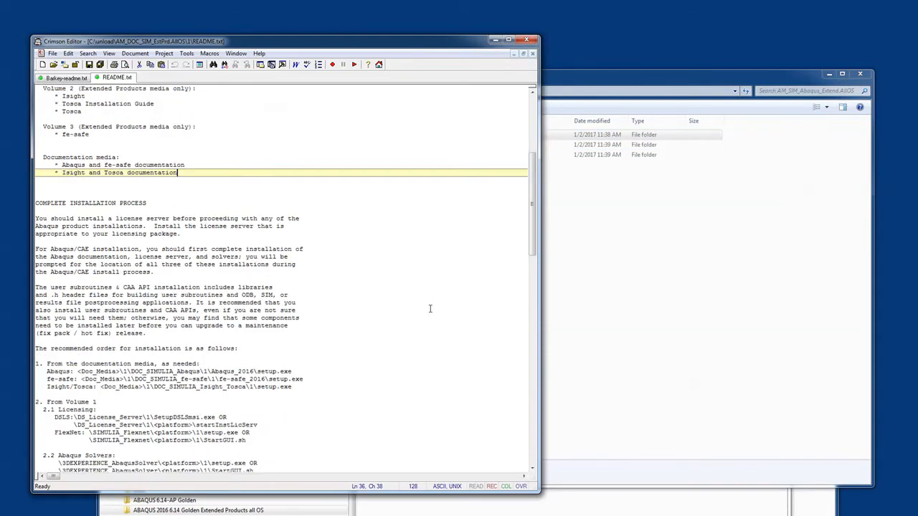
pyautogui.scroll(-4, 430, 309)
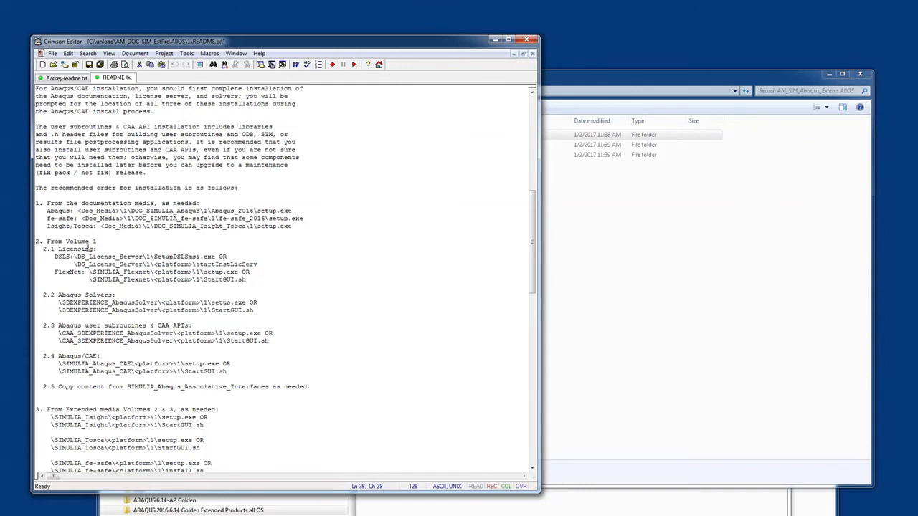
pyautogui.scroll(-2, 162, 273)
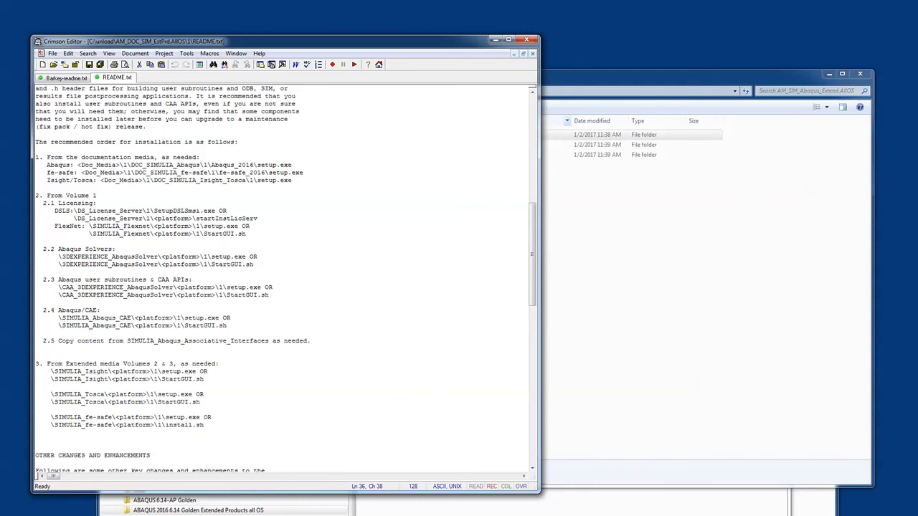
# - Launch setup.exe from 3DEXPERIENCE_AbaqusSolver\Windows64\1 in the volume 1 folder and allow it through the firewall on private networks
pyautogui.click(646, 75)
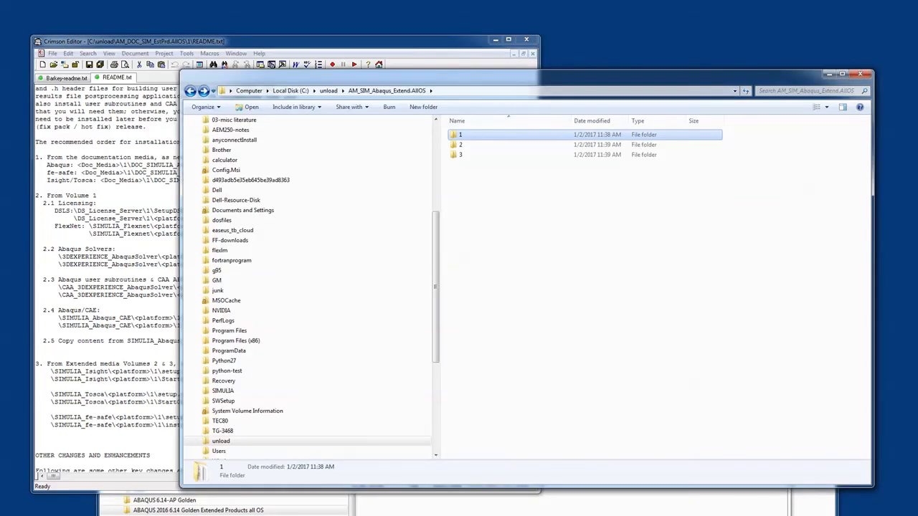
pyautogui.press('Return')
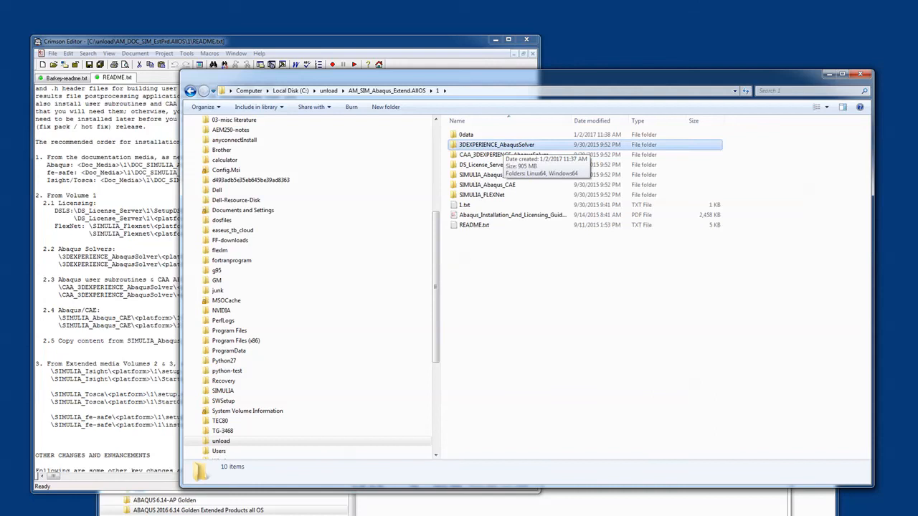
pyautogui.doubleClick(496, 144)
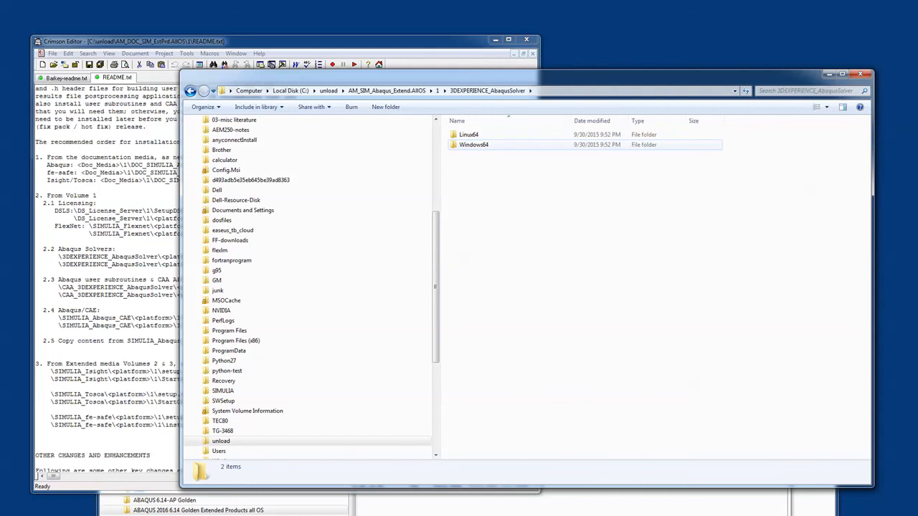
pyautogui.doubleClick(496, 144)
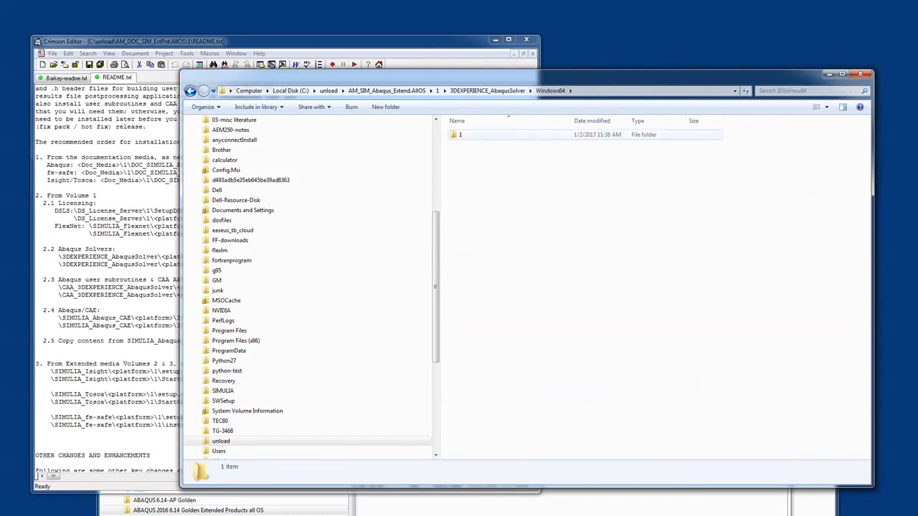
pyautogui.doubleClick(473, 134)
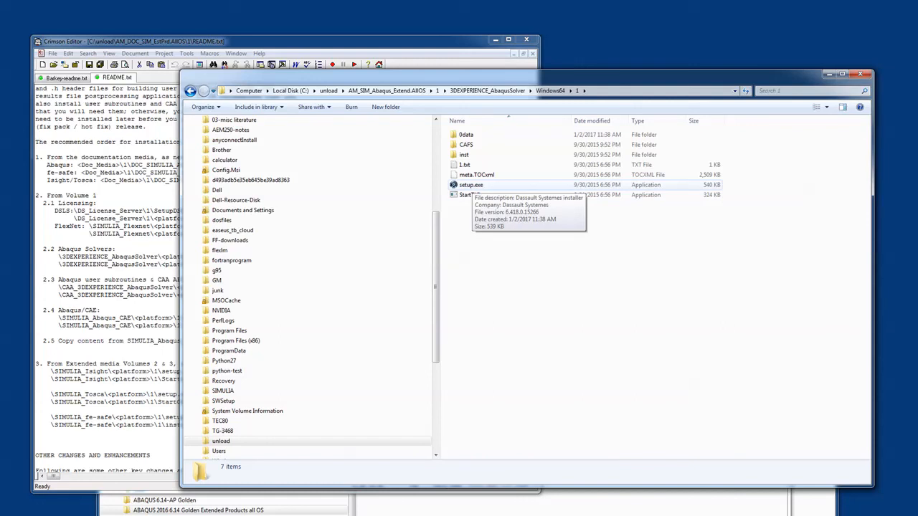
pyautogui.doubleClick(471, 185)
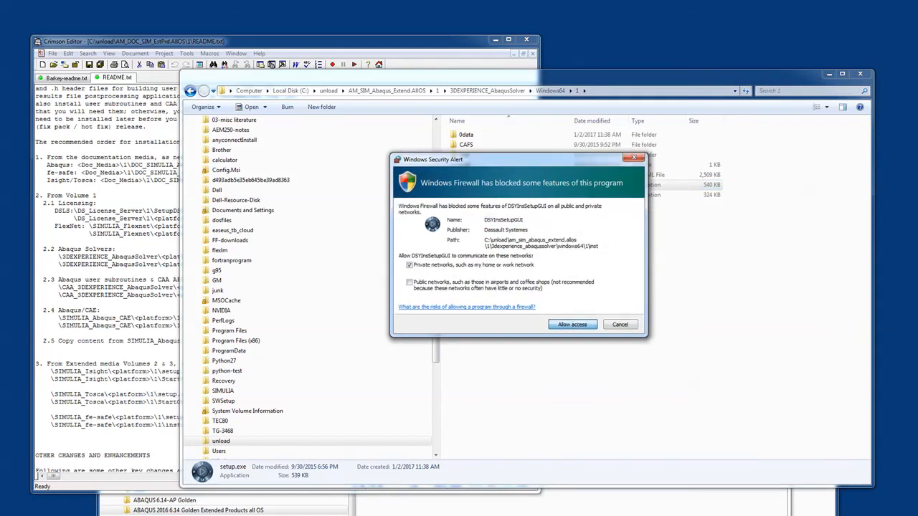
pyautogui.click(572, 325)
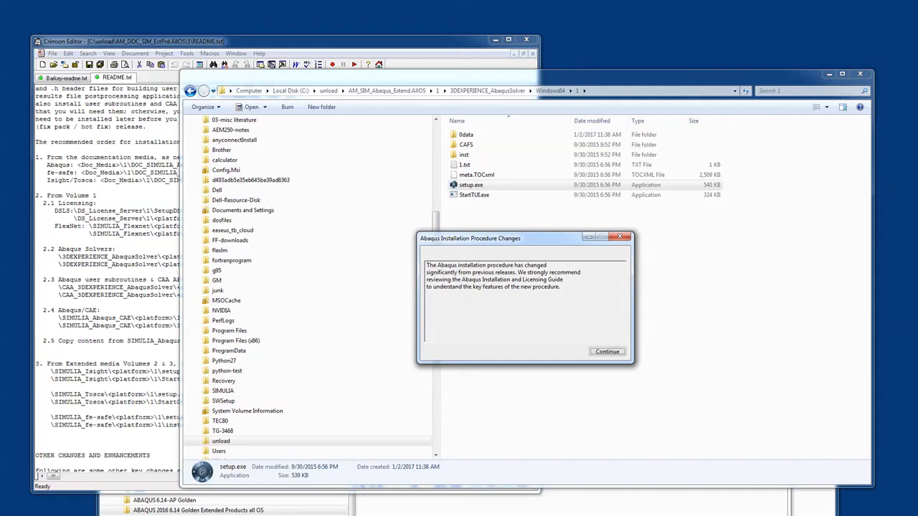
# - Install all Abaqus solver components in C:\Program Files\Dassault Systemes\SimulationServices\V6R2016x and close the installer
pyautogui.click(607, 351)
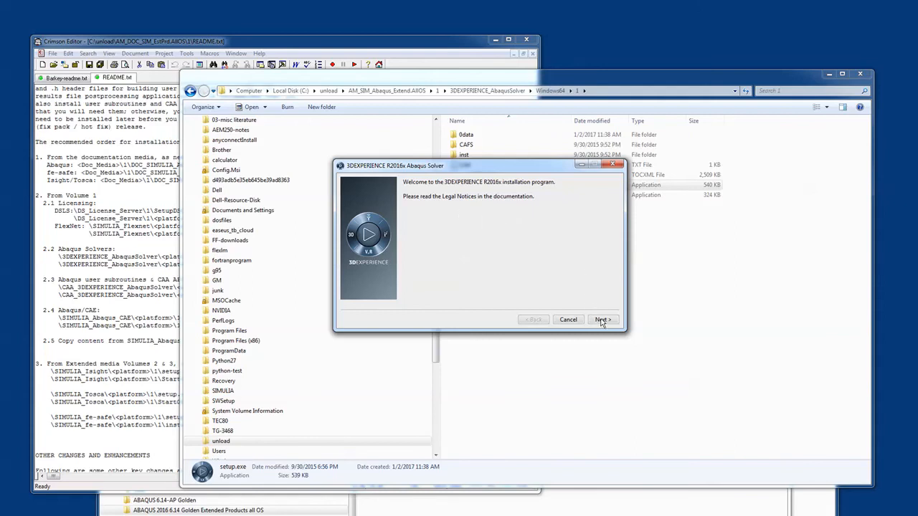
pyautogui.click(602, 320)
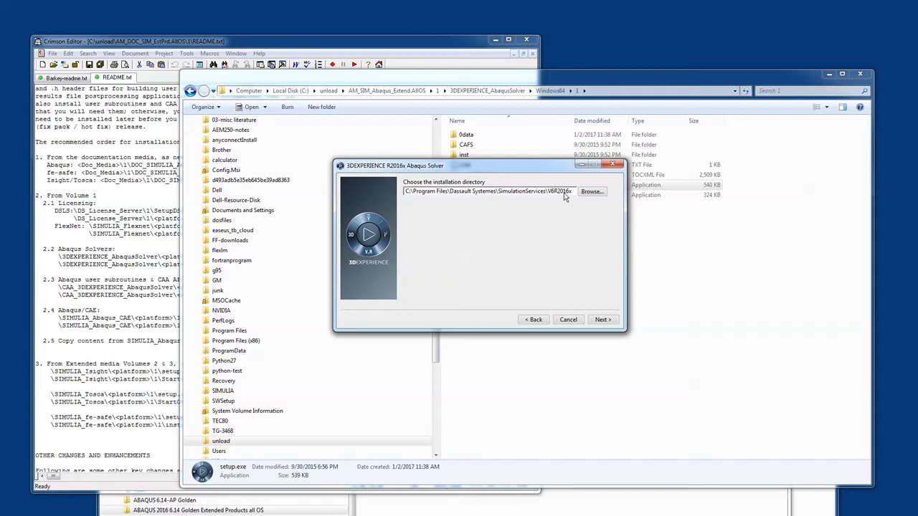
pyautogui.click(603, 320)
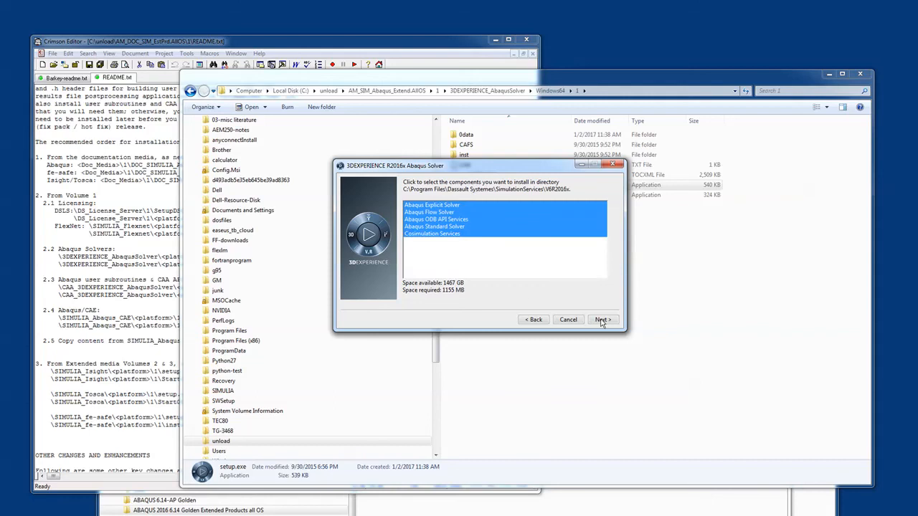
pyautogui.click(601, 320)
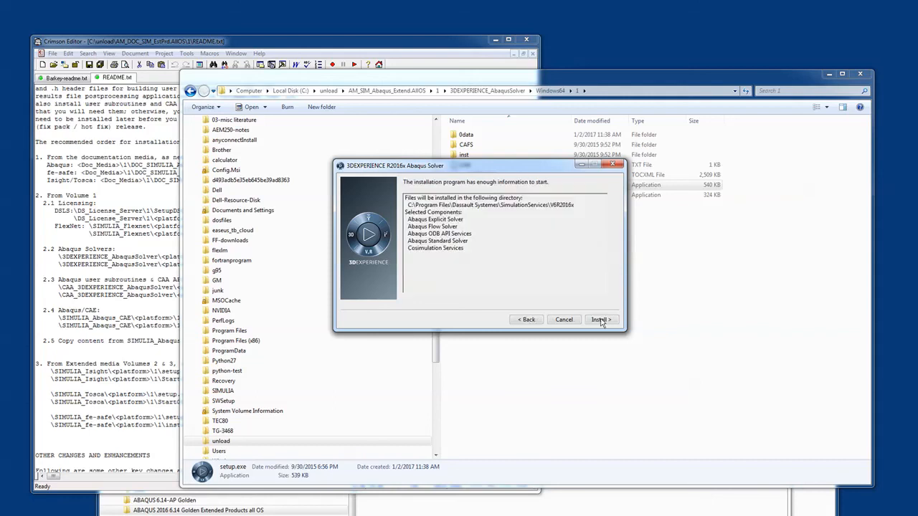
pyautogui.click(602, 321)
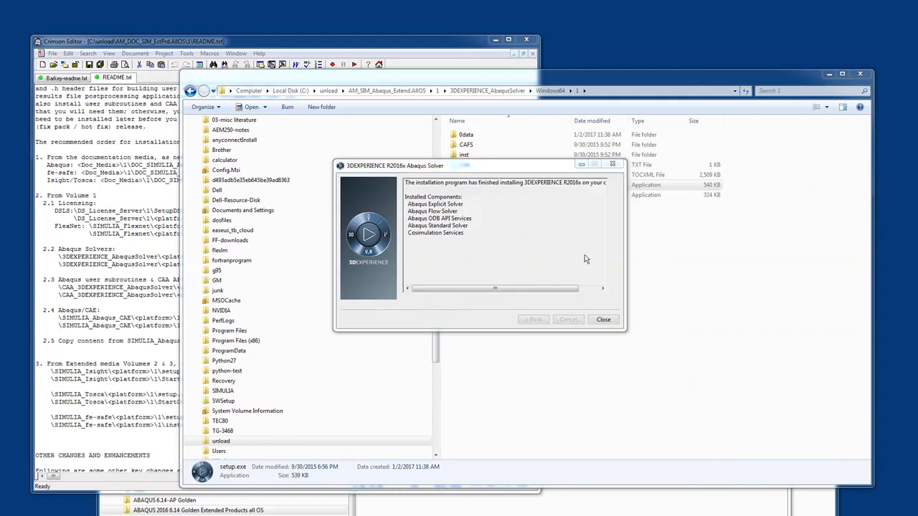
pyautogui.click(603, 320)
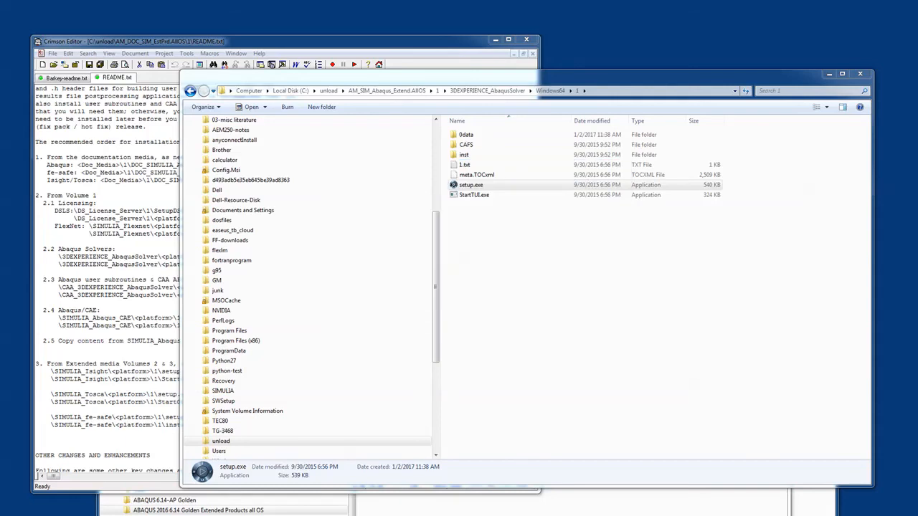
# - Check the README's installation order, launch setup.exe from volume 1's CAA_3DEXPERIENCE_AbaqusSolver\Windows64\1 and allow it through the firewall on private networks
pyautogui.click(166, 188)
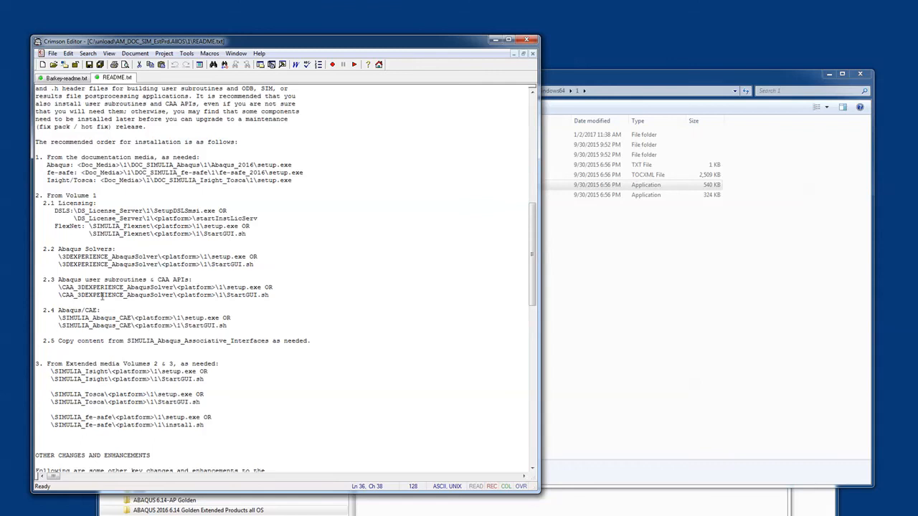
pyautogui.click(616, 76)
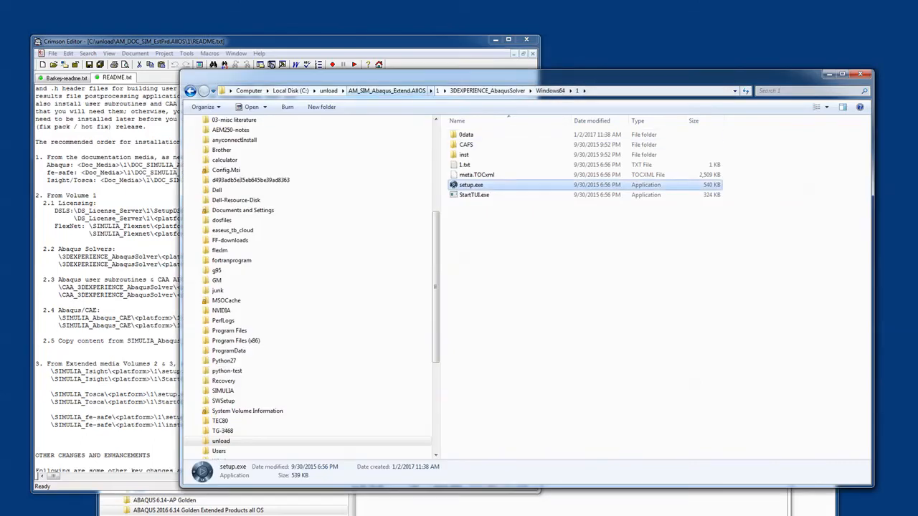
pyautogui.click(387, 91)
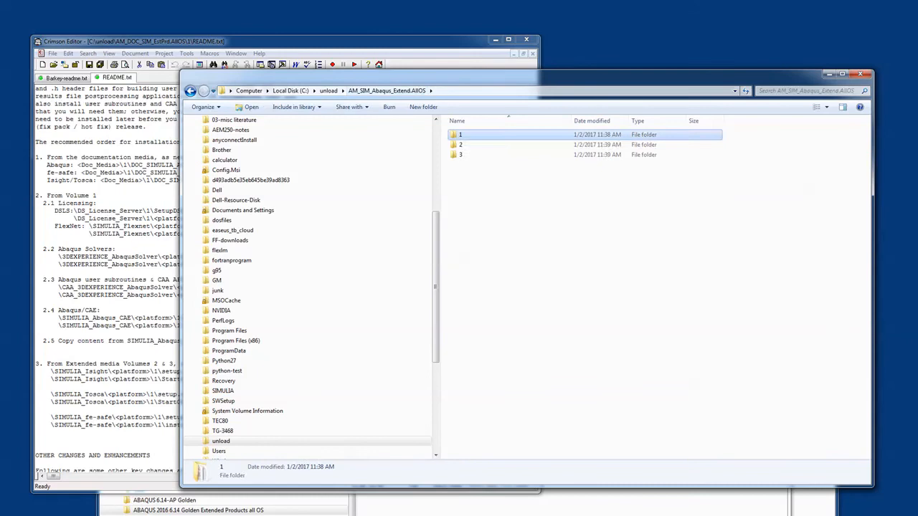
pyautogui.doubleClick(461, 134)
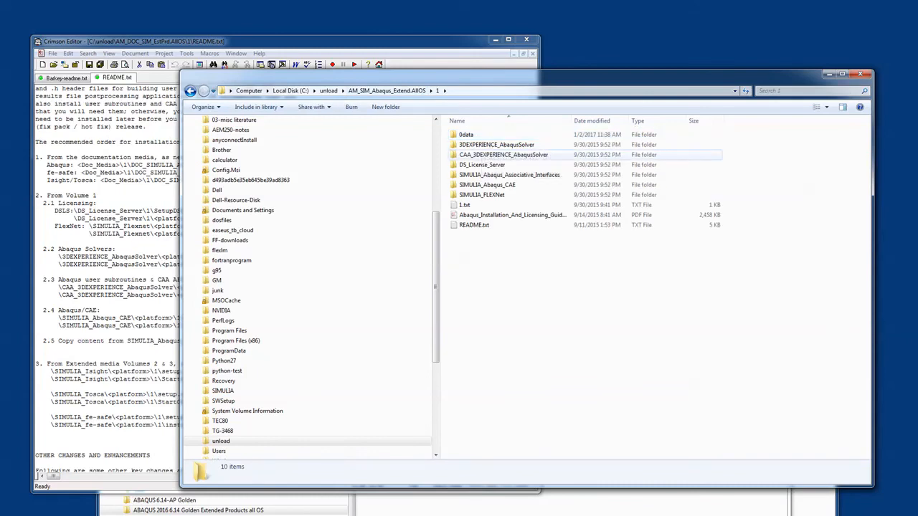
pyautogui.doubleClick(501, 154)
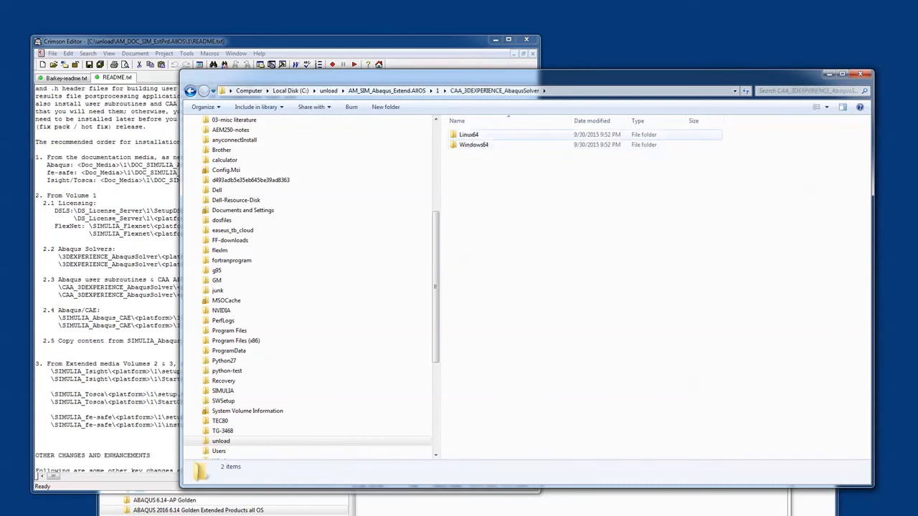
pyautogui.doubleClick(473, 144)
pyautogui.doubleClick(468, 134)
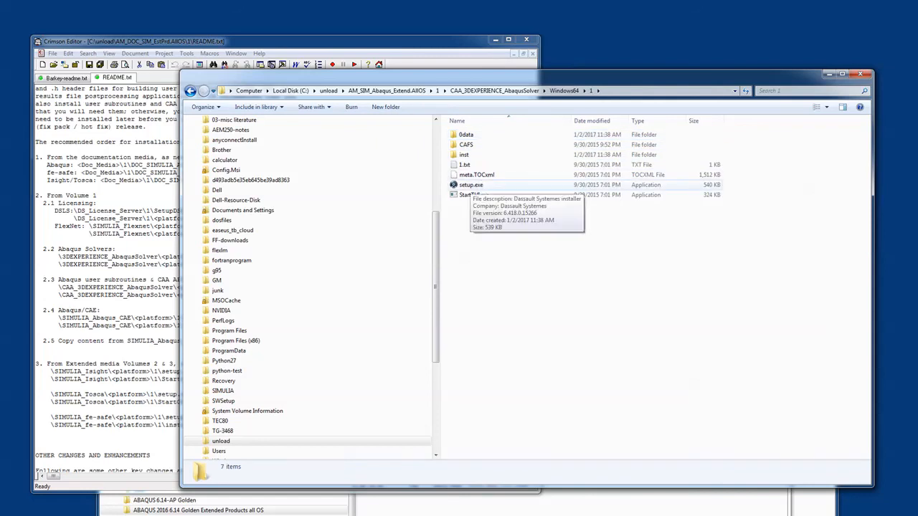
pyautogui.click(472, 185)
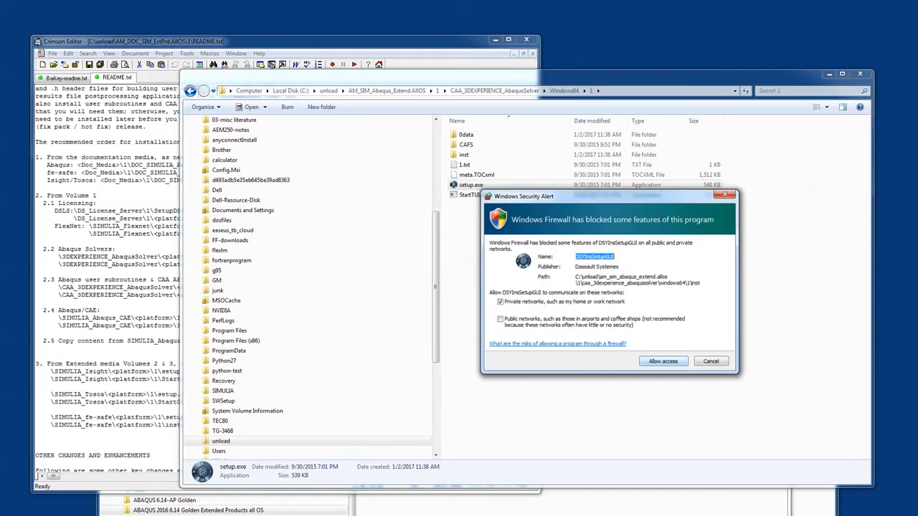
pyautogui.click(663, 361)
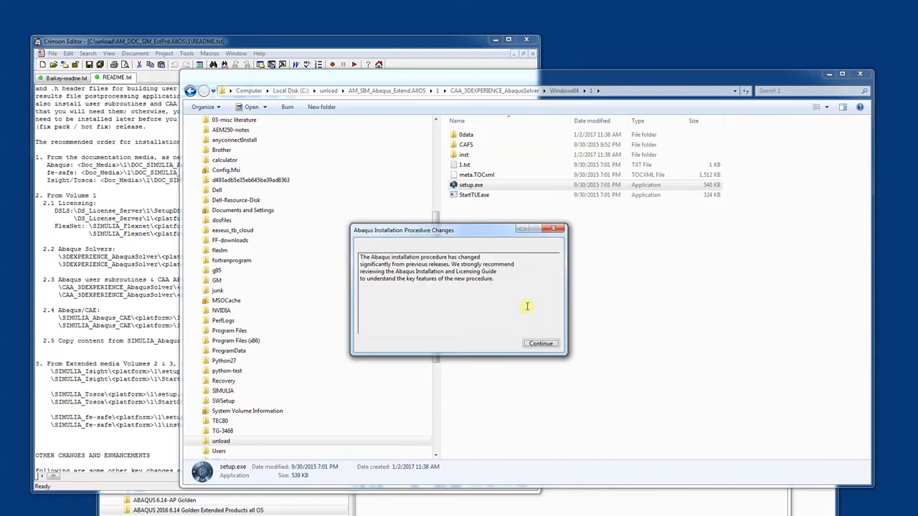
# - Install all CAA Abaqus Solver components into the existing SimulationServices\V6R2016x directory and close the installer
pyautogui.click(541, 344)
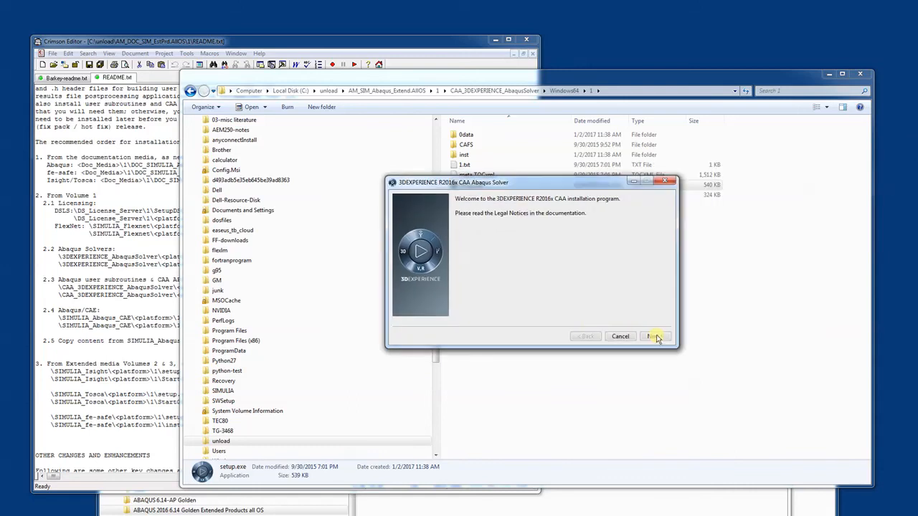
pyautogui.click(655, 337)
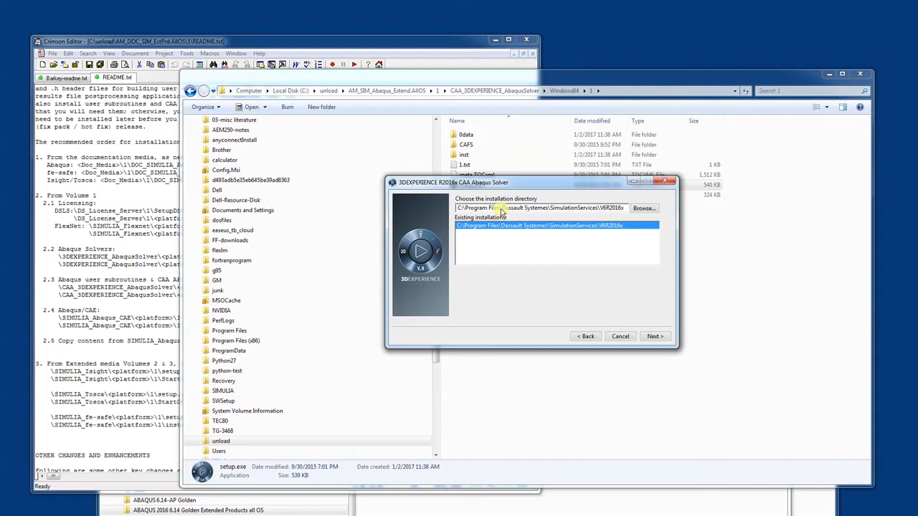
pyautogui.click(654, 338)
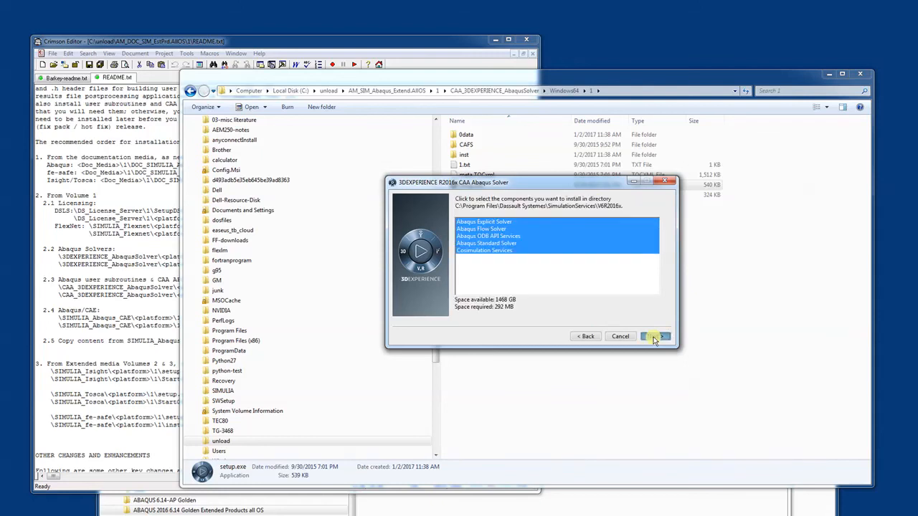
pyautogui.click(654, 338)
pyautogui.click(653, 337)
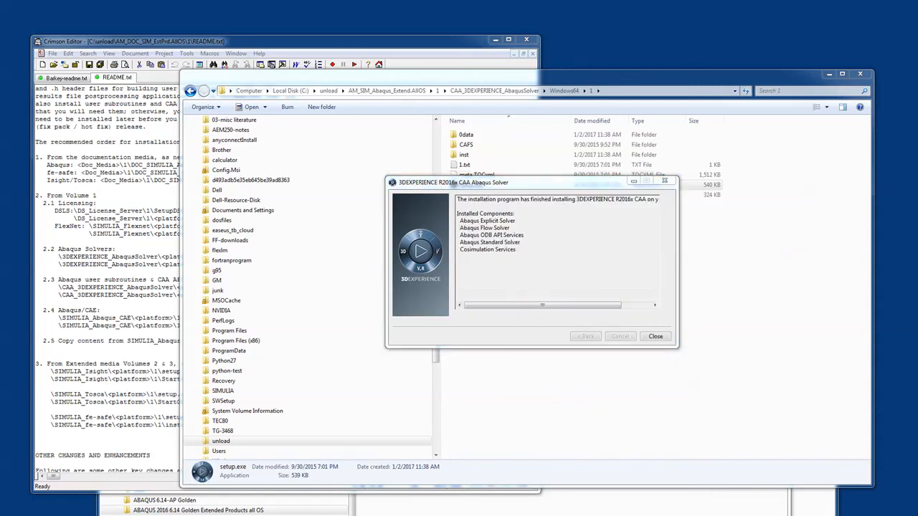
pyautogui.click(655, 337)
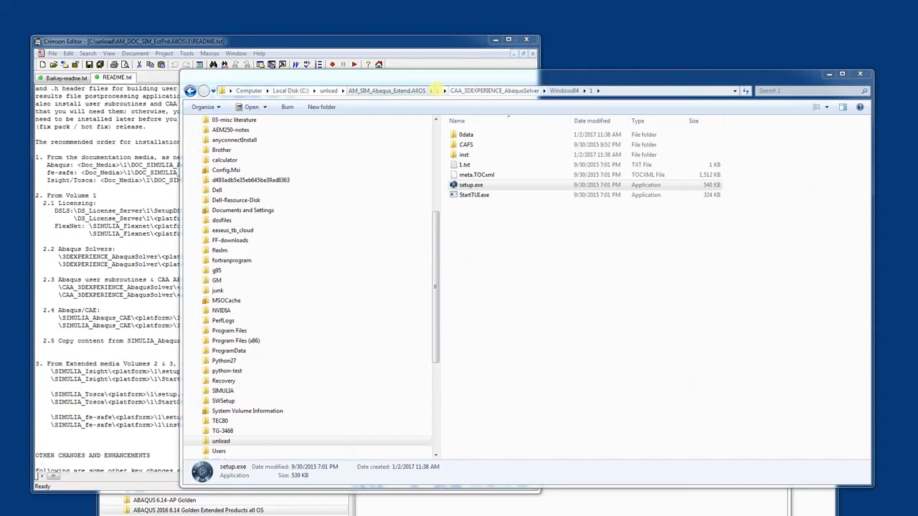
# - Launch setup.exe from volume 1's SIMULIA_Abaqus_CAE\Windows64\1 folder and allow it through the firewall on private networks
pyautogui.click(437, 91)
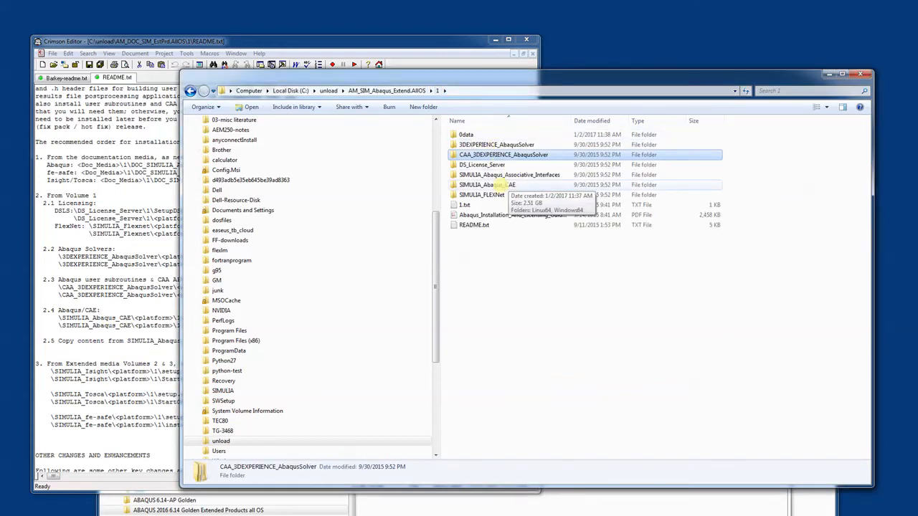
pyautogui.doubleClick(493, 184)
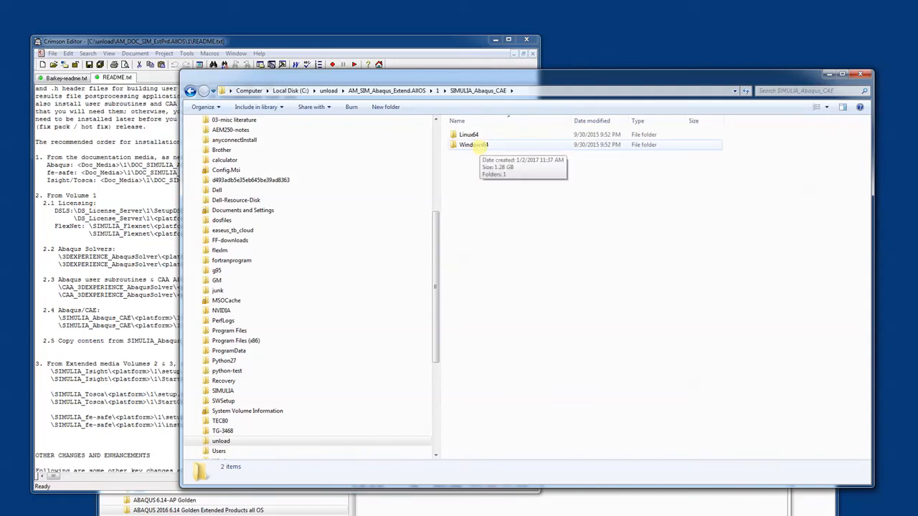
pyautogui.doubleClick(472, 144)
pyautogui.doubleClick(464, 136)
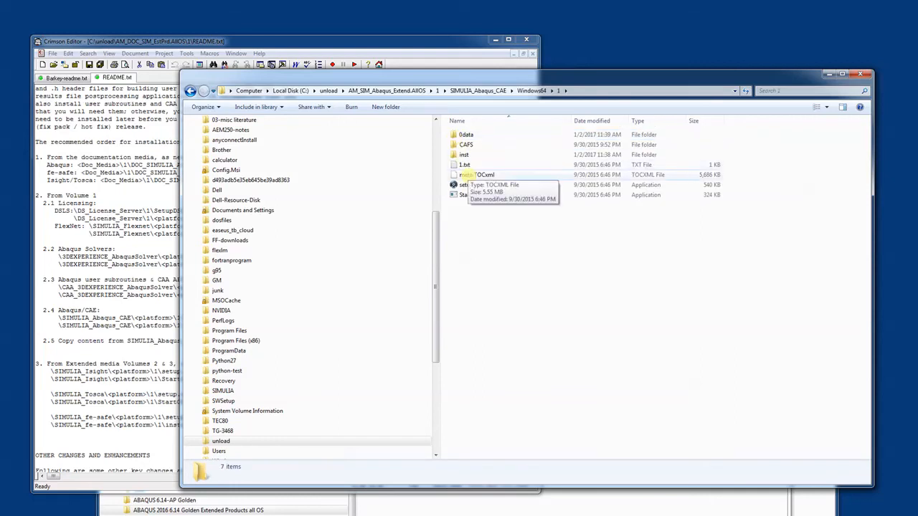
pyautogui.click(518, 185)
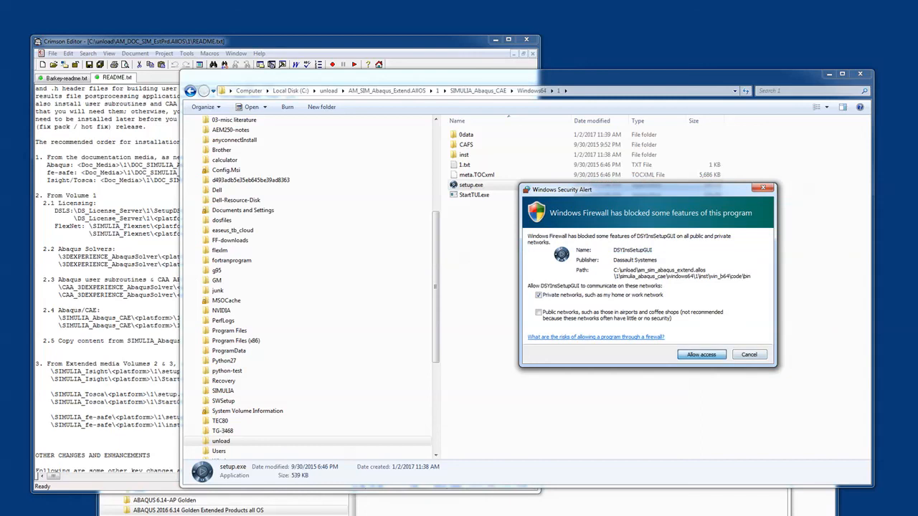
pyautogui.click(700, 354)
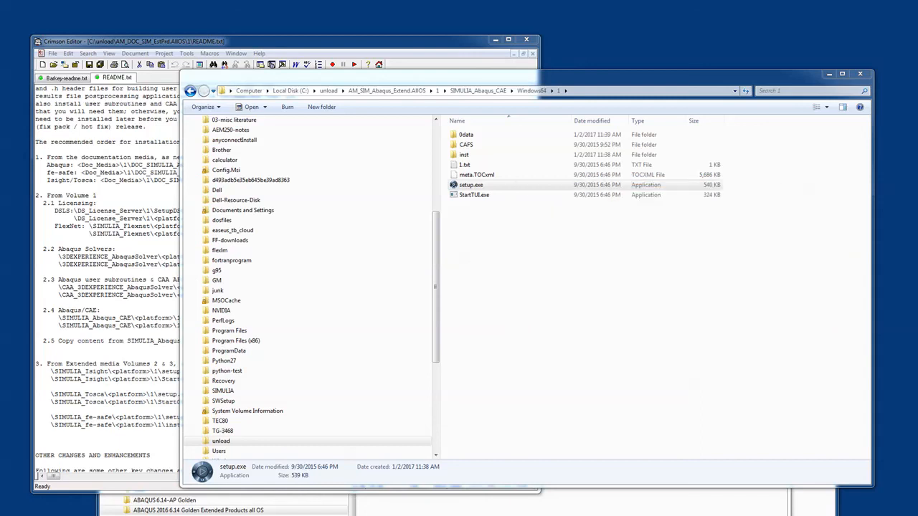
# - Proceed through the Abaqus CAE 2016 installer's introduction and accept C:\SIMULIA\CAE\2016 as the installation directory
pyautogui.click(640, 388)
pyautogui.click(647, 348)
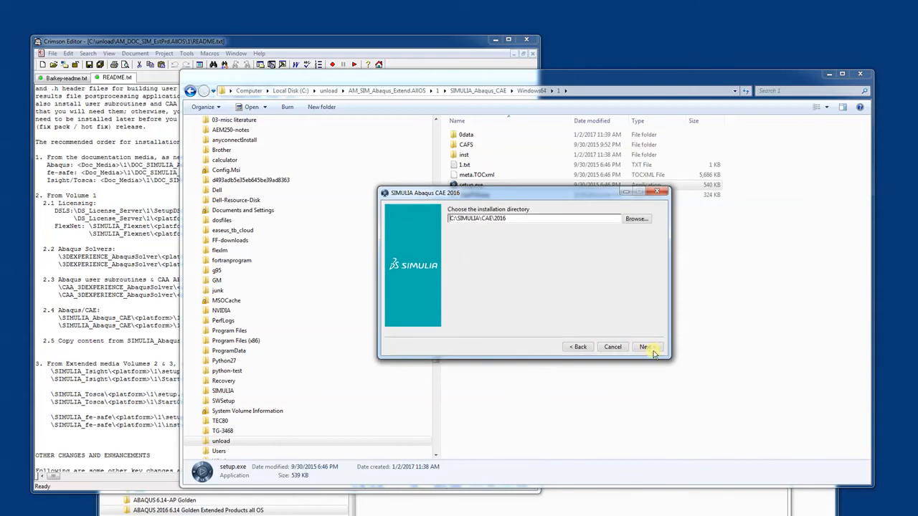
pyautogui.click(650, 347)
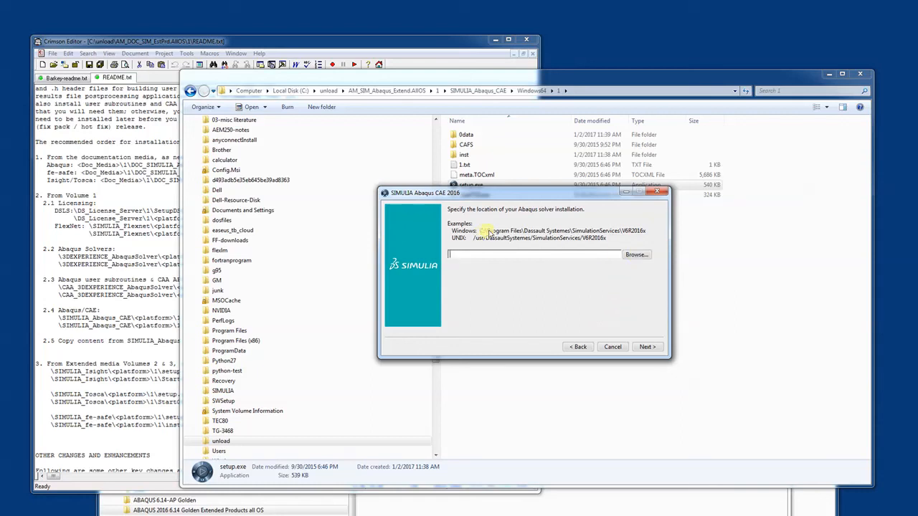
# - Set the Abaqus solver location to C:\Program Files\Dassault Systemes\SimulationServices\V6R2016x by browsing to that folder, and continue
pyautogui.click(636, 255)
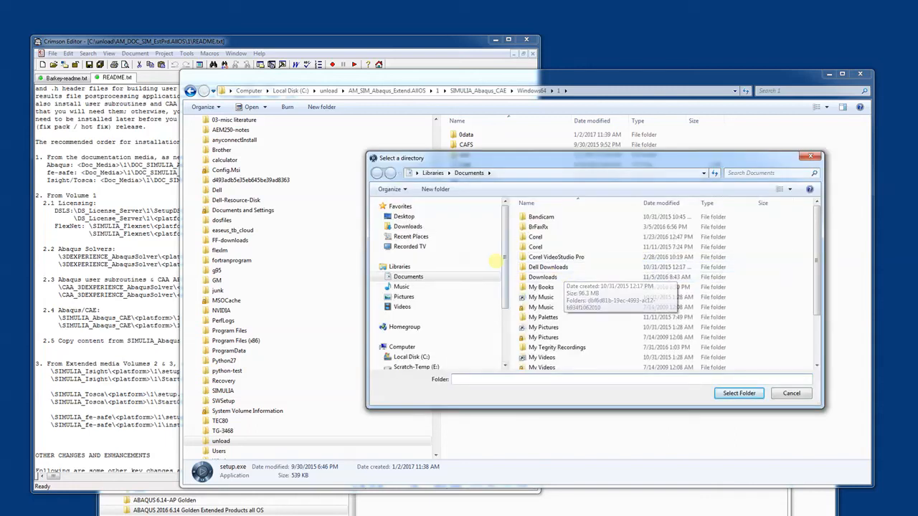
pyautogui.scroll(-2, 444, 246)
pyautogui.moveTo(503, 266); pyautogui.dragTo(503, 271)
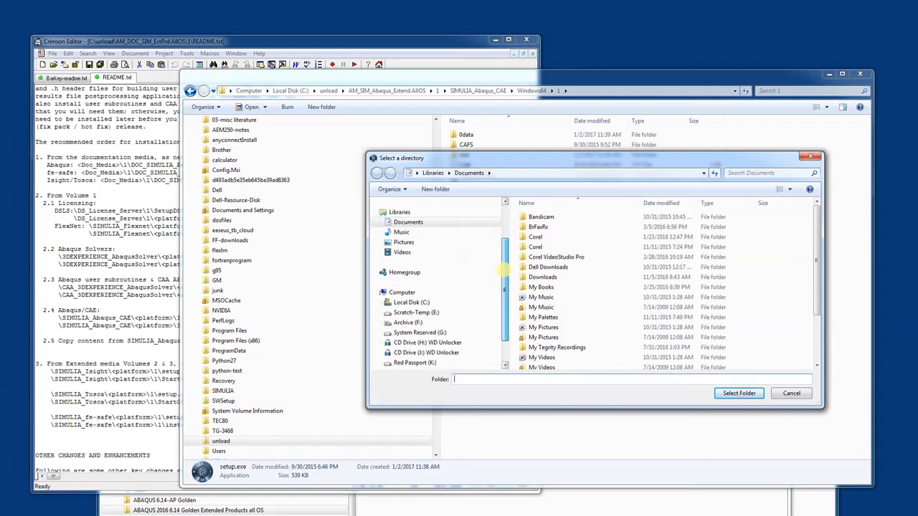
pyautogui.click(412, 301)
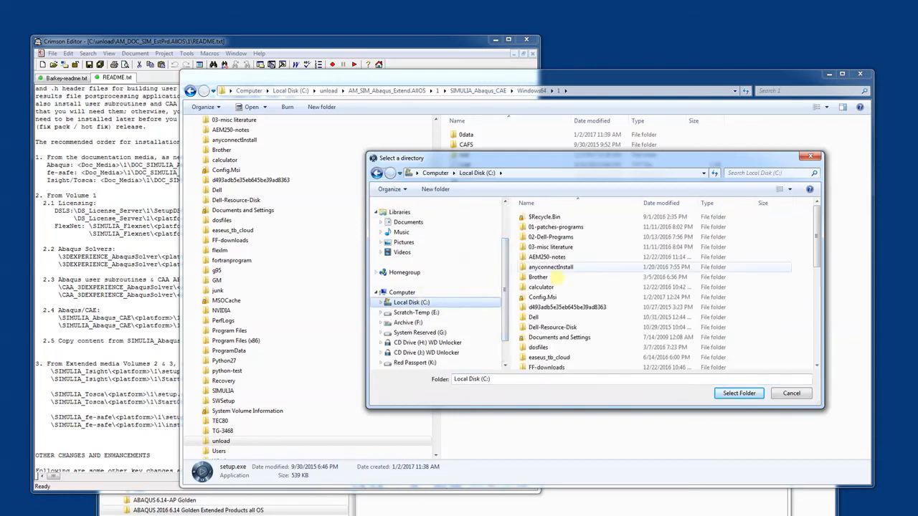
pyautogui.click(815, 269)
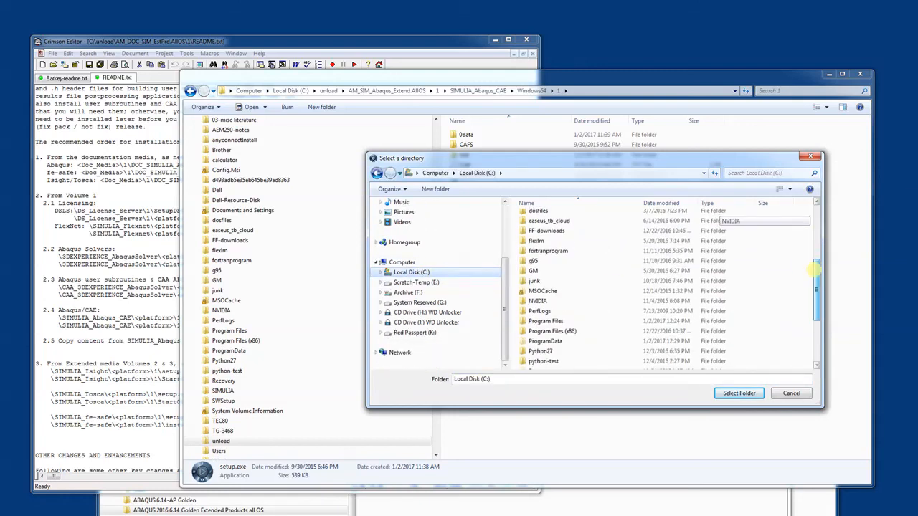
pyautogui.scroll(-1, 816, 269)
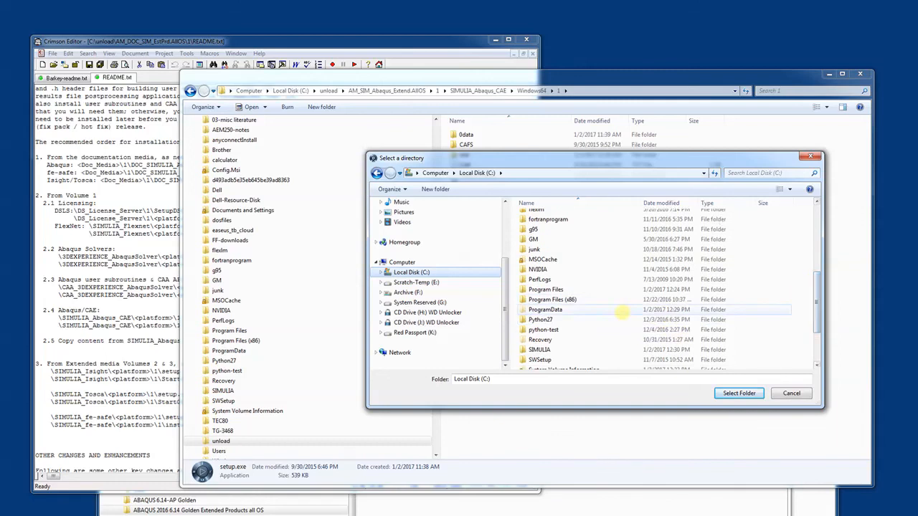
pyautogui.doubleClick(552, 290)
pyautogui.moveTo(583, 158); pyautogui.dragTo(560, 252)
pyautogui.doubleClick(495, 284)
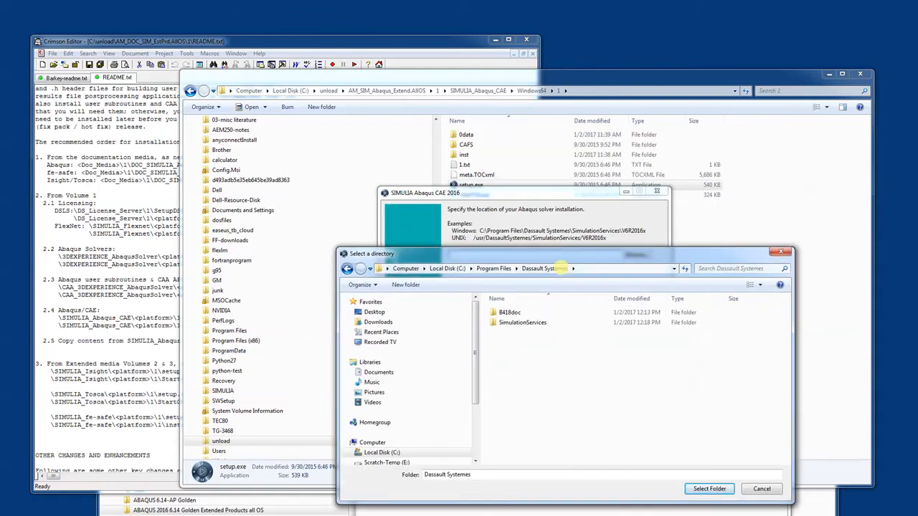
pyautogui.doubleClick(523, 324)
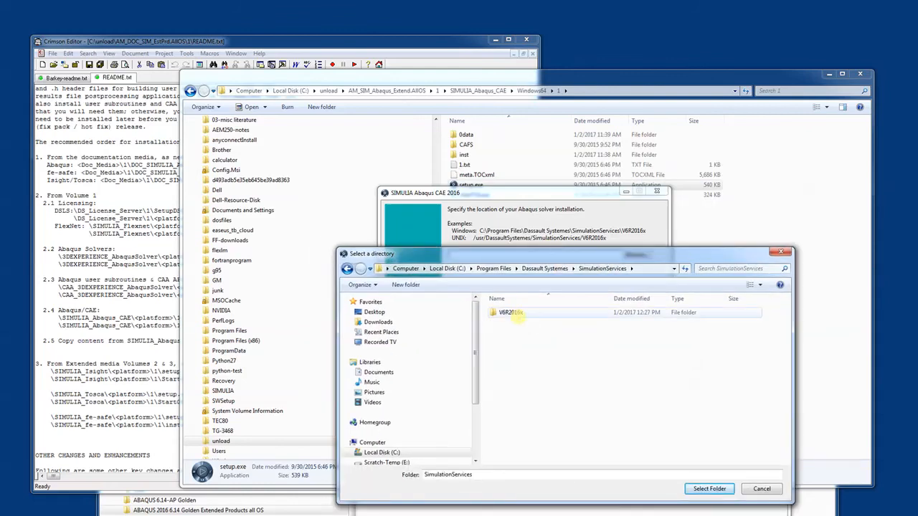
pyautogui.doubleClick(511, 312)
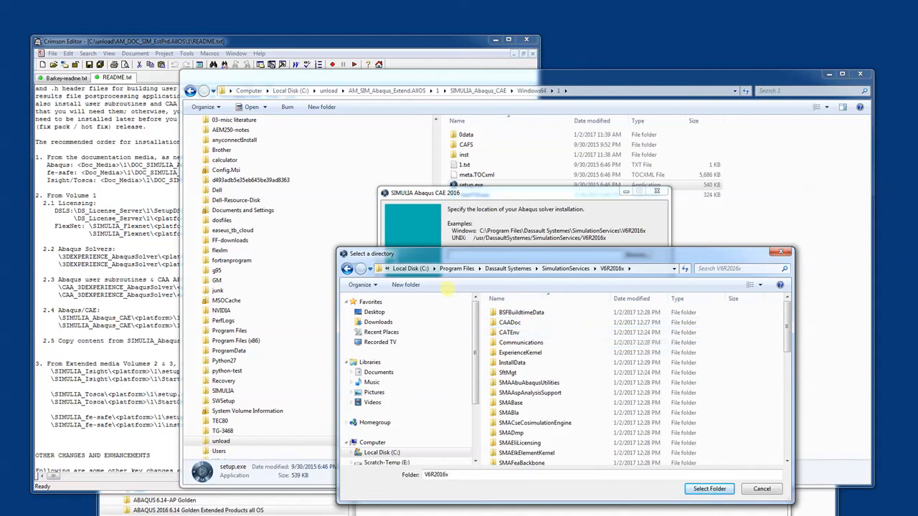
pyautogui.click(348, 269)
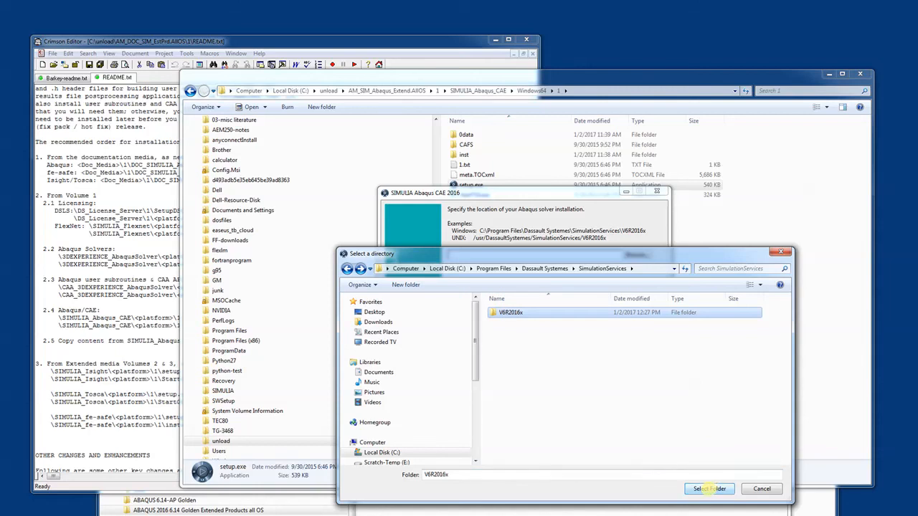
pyautogui.click(708, 489)
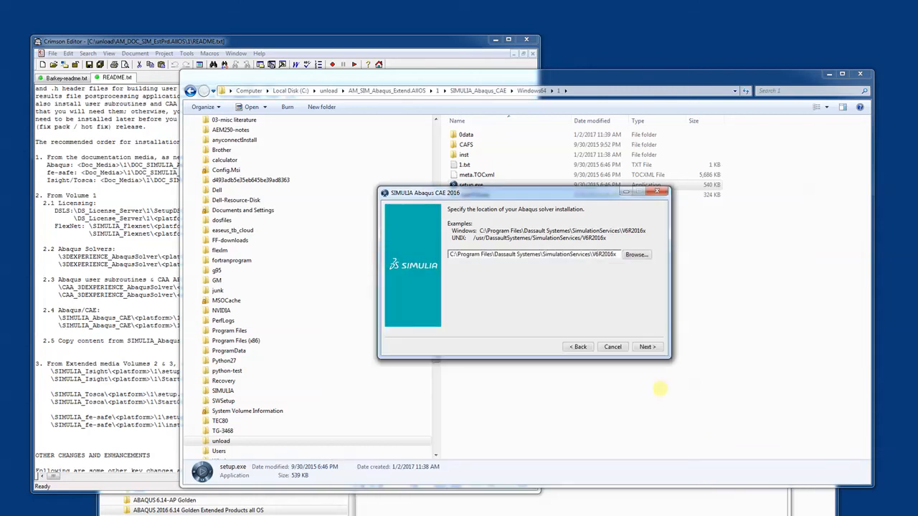
pyautogui.click(647, 346)
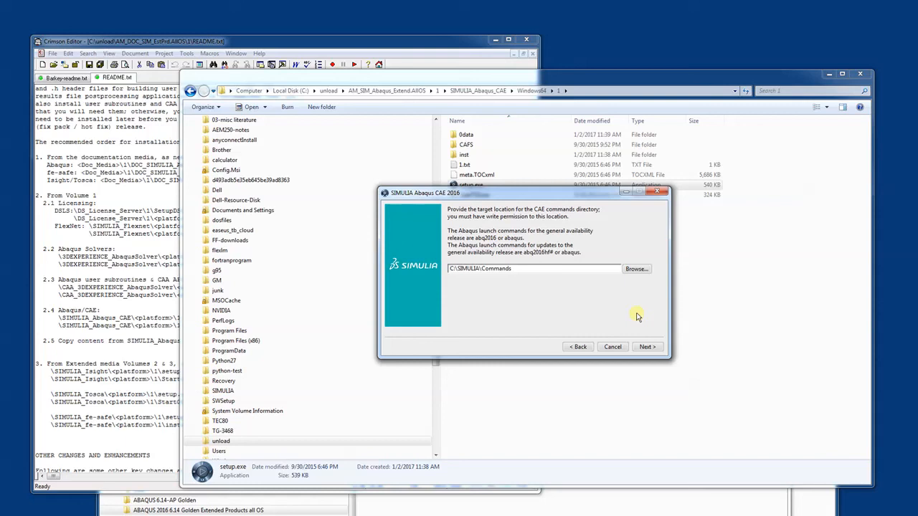
pyautogui.click(633, 271)
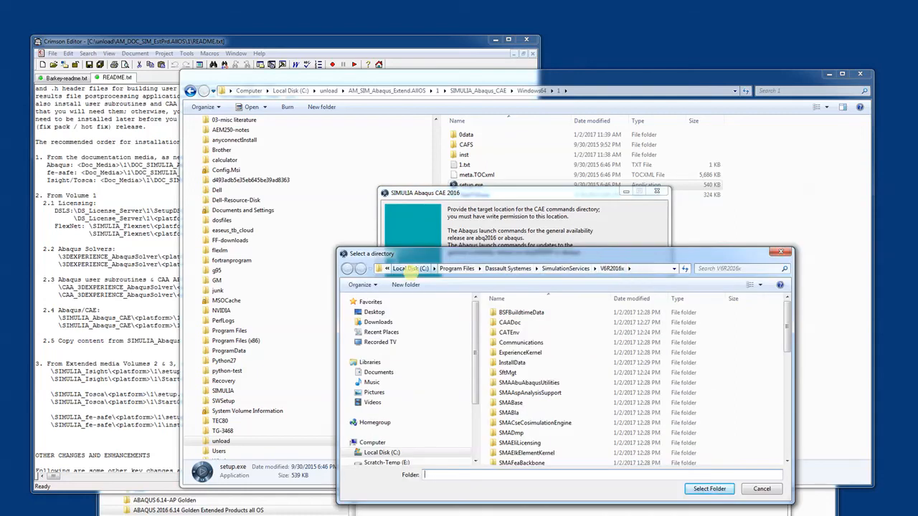
pyautogui.click(413, 269)
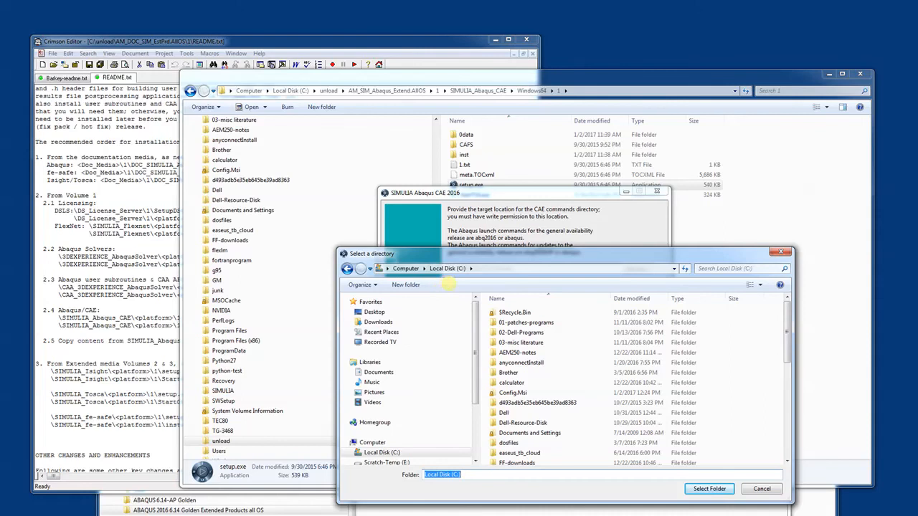
pyautogui.moveTo(786, 311); pyautogui.dragTo(767, 392)
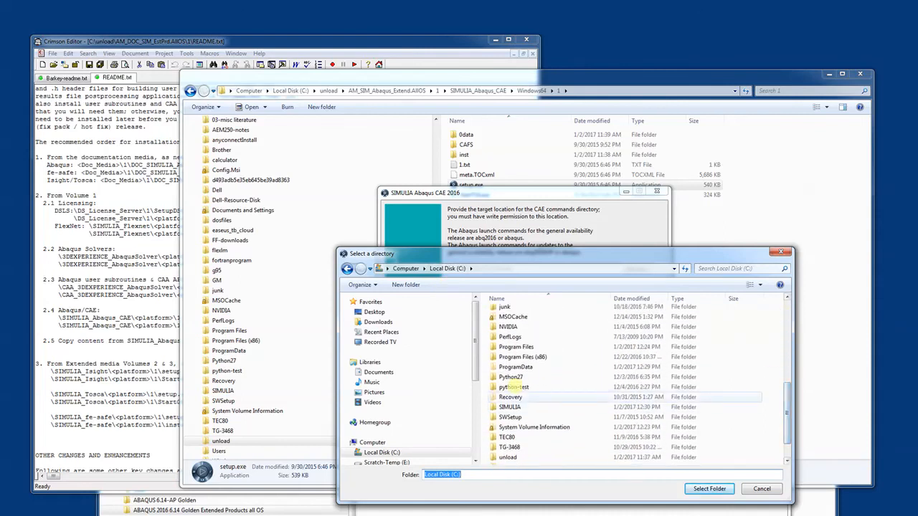
pyautogui.doubleClick(516, 407)
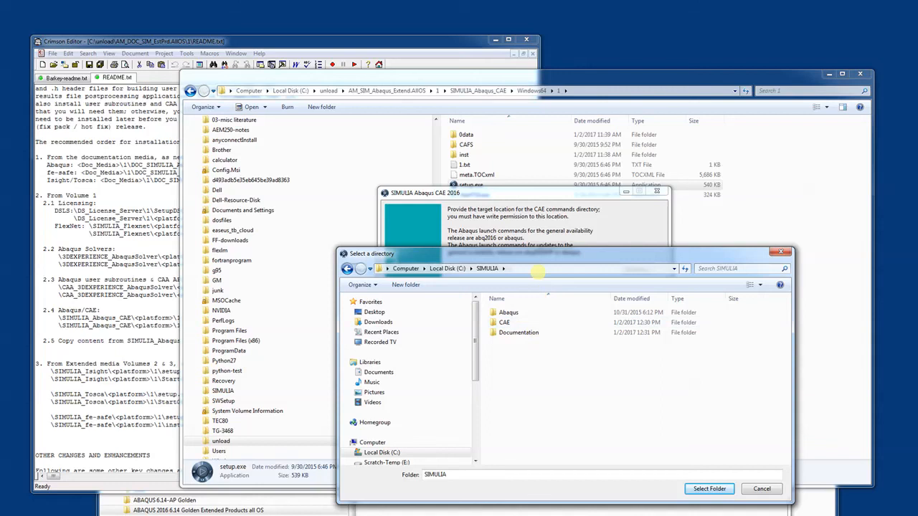
pyautogui.moveTo(534, 258)
pyautogui.mouseDown()
pyautogui.moveTo(532, 313)
pyautogui.moveTo(532, 266)
pyautogui.moveTo(538, 273)
pyautogui.mouseUp()
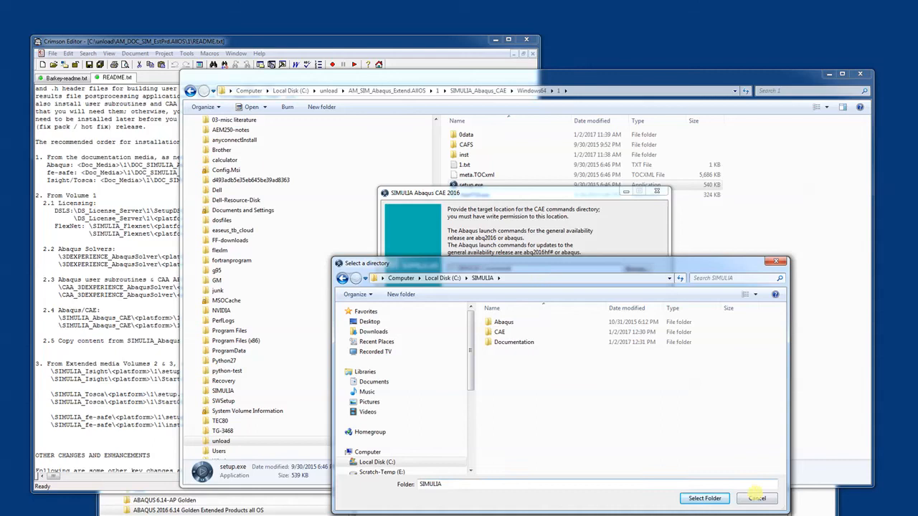
pyautogui.click(756, 499)
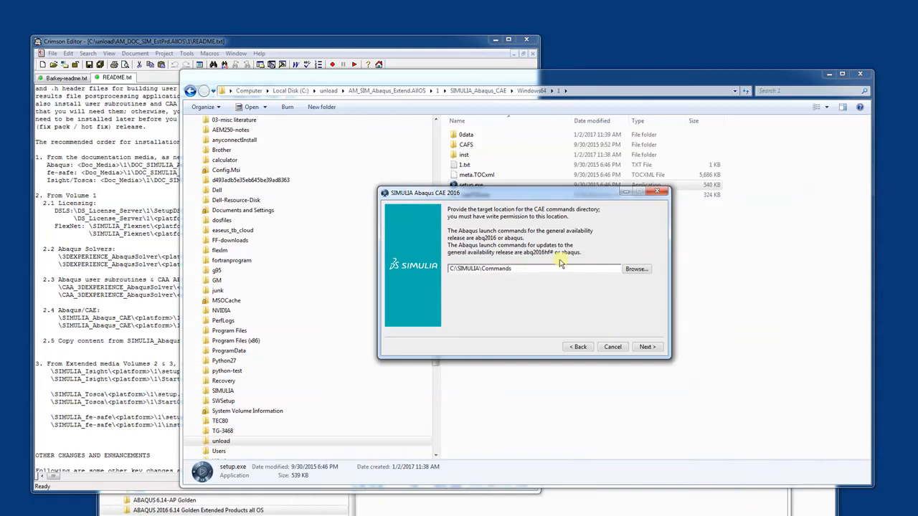
# - Accept C:\SIMULIA\Commands as the CAE commands directory and connect to the campus VPN for the SIMULIA FLEXnet license server setup
pyautogui.click(648, 348)
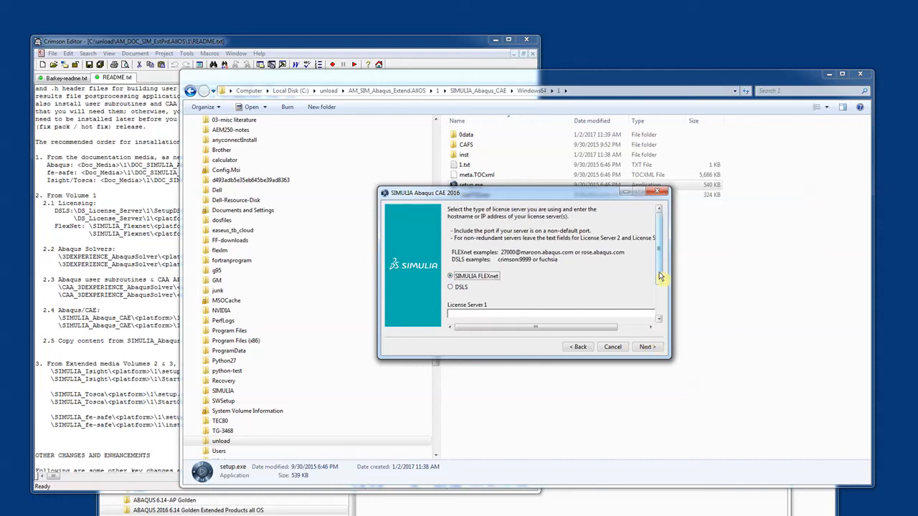
pyautogui.moveTo(659, 273)
pyautogui.mouseDown()
pyautogui.moveTo(657, 316)
pyautogui.moveTo(663, 271)
pyautogui.moveTo(661, 280)
pyautogui.mouseUp()
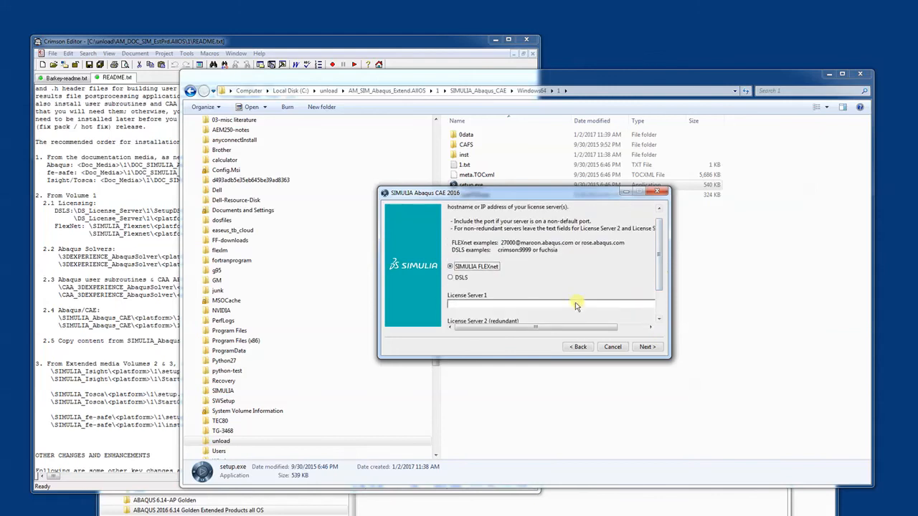
pyautogui.click(573, 305)
pyautogui.moveTo(658, 231); pyautogui.dragTo(661, 237)
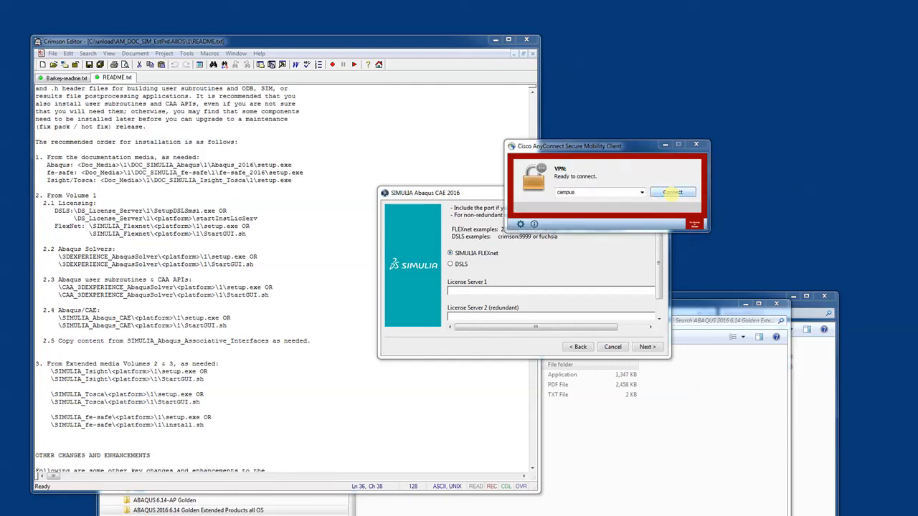
pyautogui.click(672, 192)
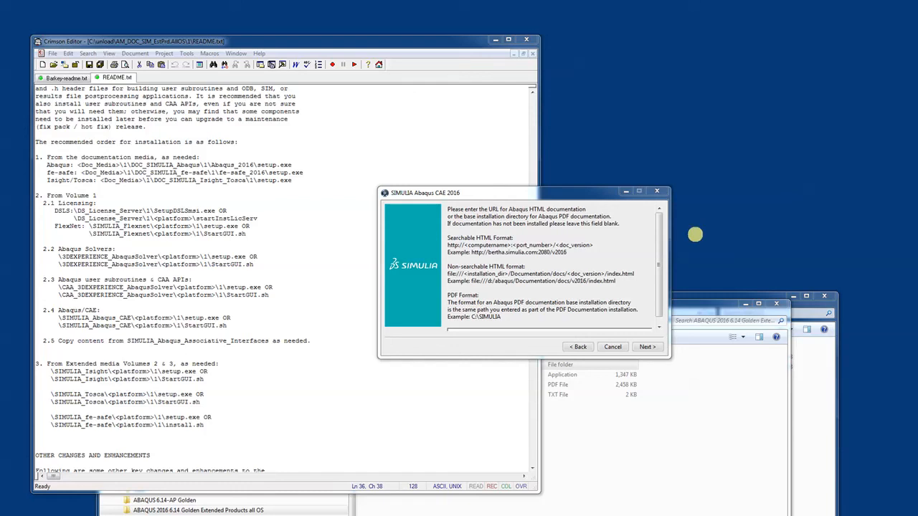
pyautogui.click(645, 347)
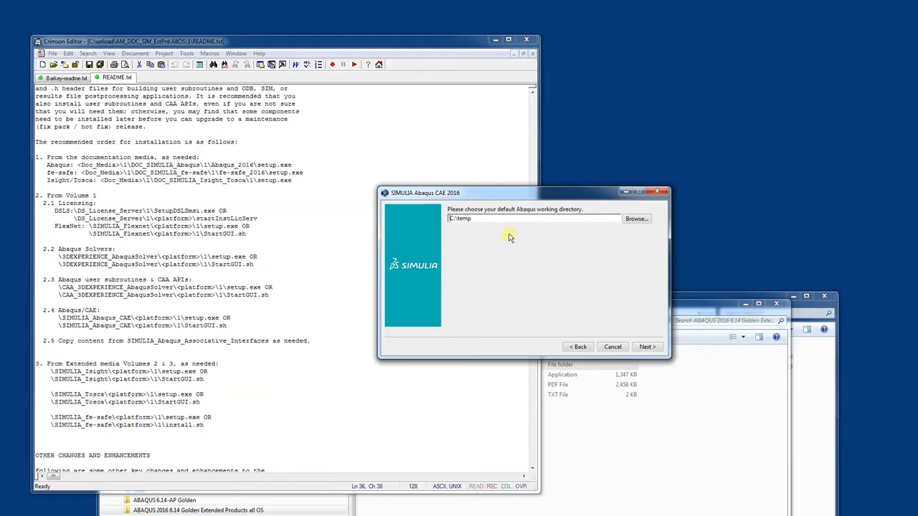
pyautogui.click(581, 348)
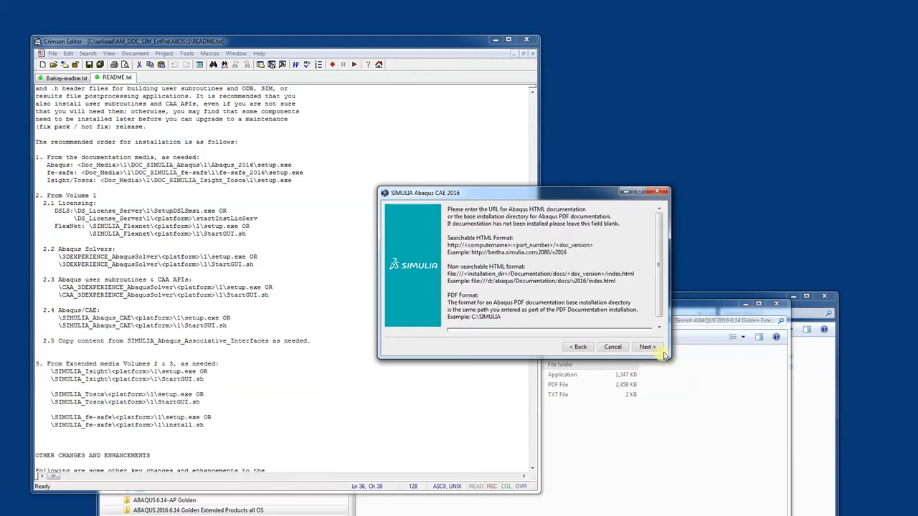
pyautogui.scroll(-2, 661, 281)
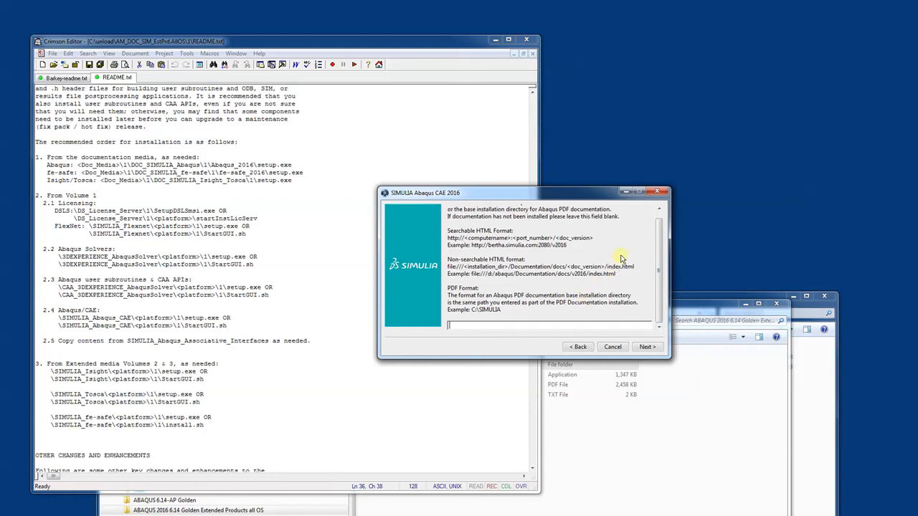
pyautogui.scroll(1, 655, 247)
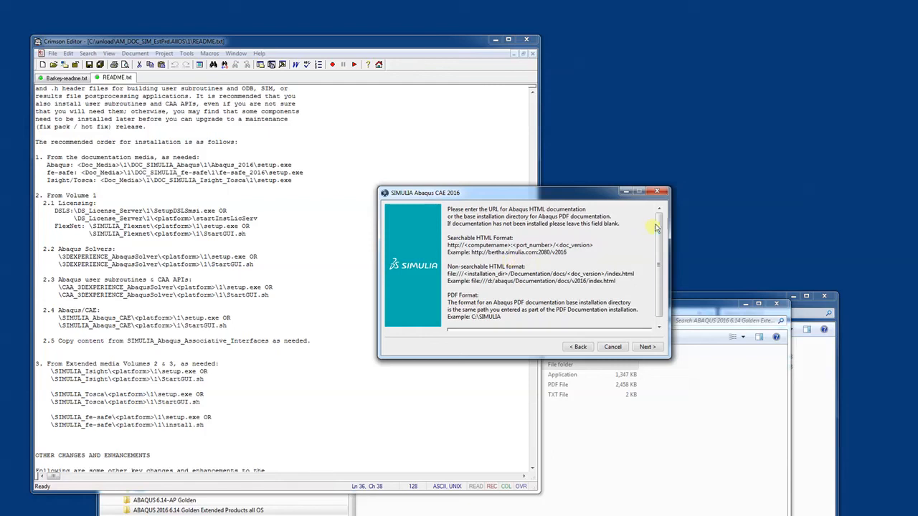
pyautogui.scroll(-1, 654, 249)
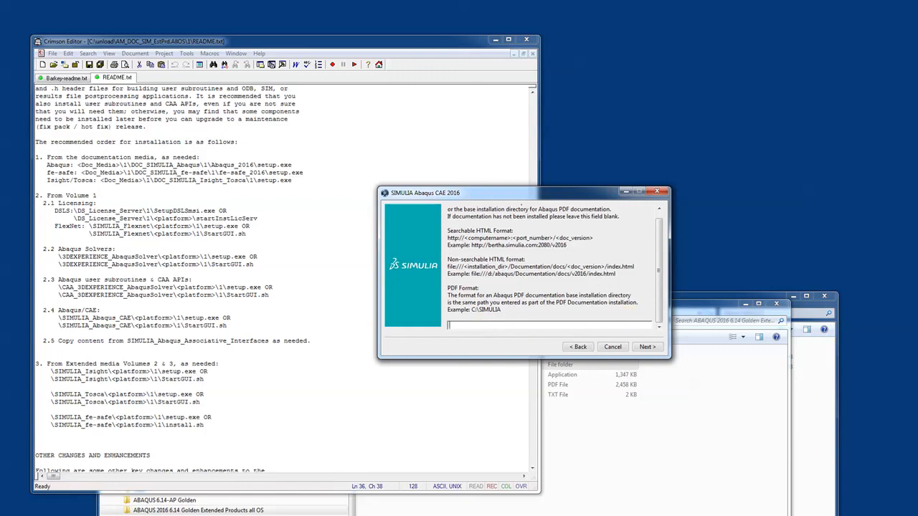
pyautogui.write('http://dell-64-hme:2080/v2016')
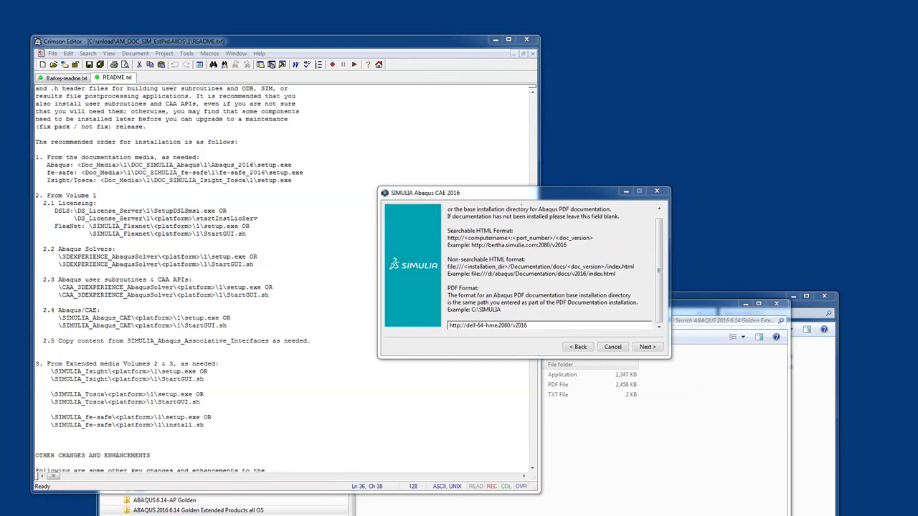
# - Check the computer name in the System window against the documentation URL and continue to the default working directory setting
pyautogui.moveTo(917, 54); pyautogui.dragTo(494, 66)
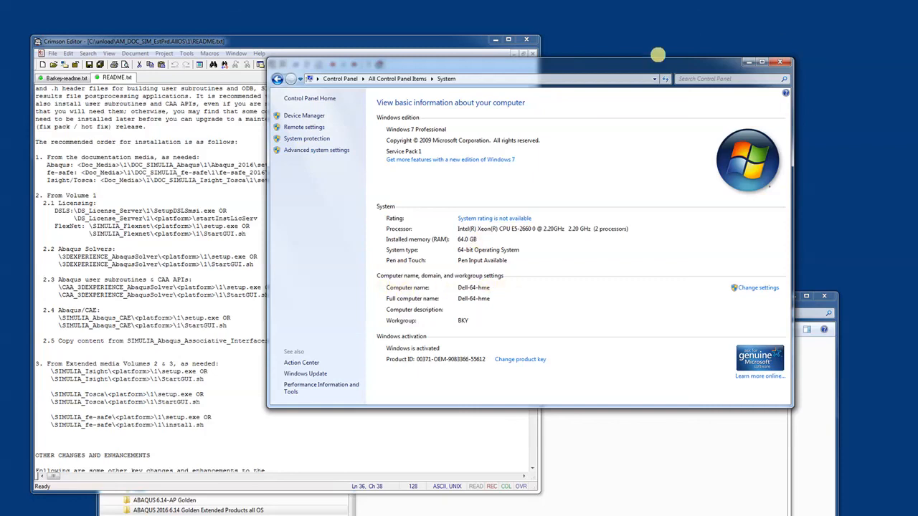
pyautogui.moveTo(636, 64); pyautogui.dragTo(917, 64)
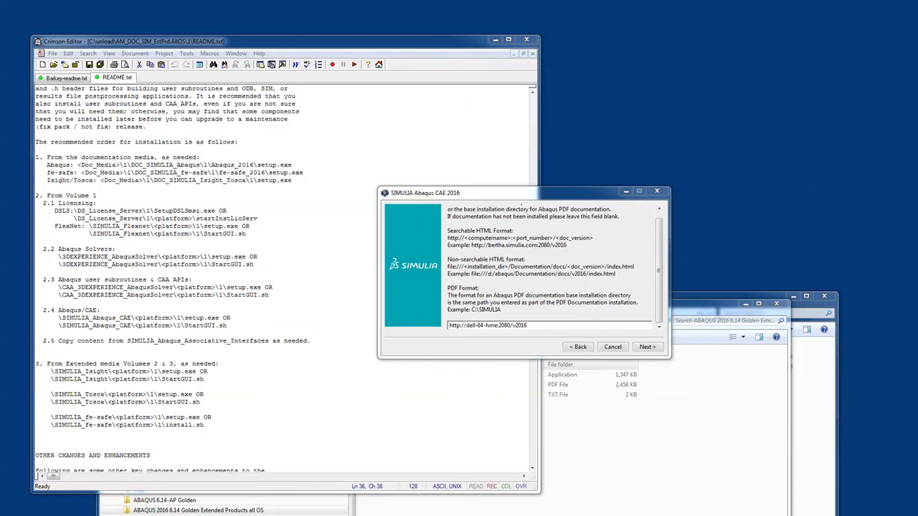
pyautogui.click(647, 347)
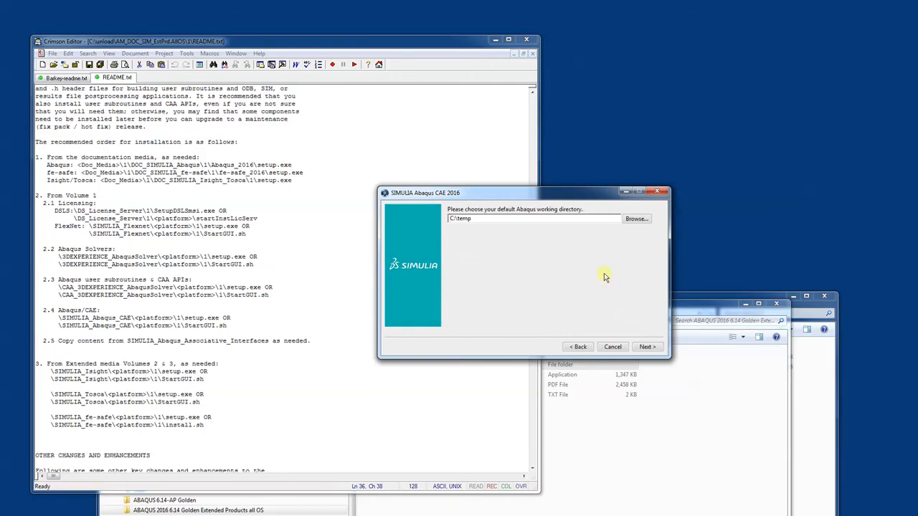
# - Set the default Abaqus working directory to E:\temp by browsing to that folder, and continue to the installation summary
pyautogui.click(634, 222)
pyautogui.click(633, 222)
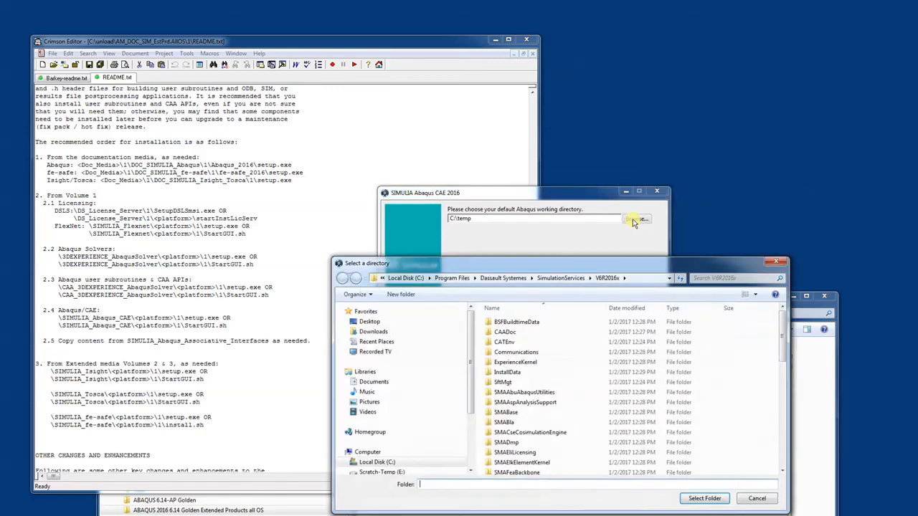
pyautogui.moveTo(576, 266); pyautogui.dragTo(538, 160)
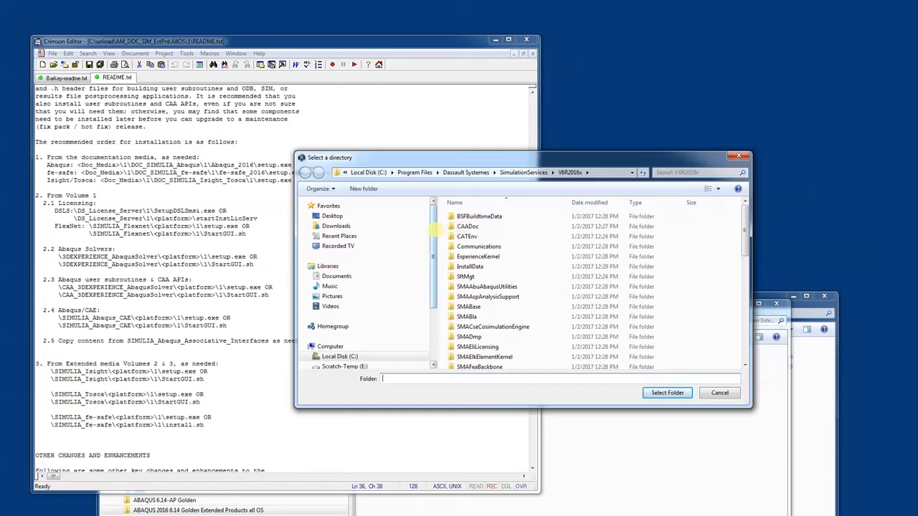
pyautogui.scroll(-3, 379, 301)
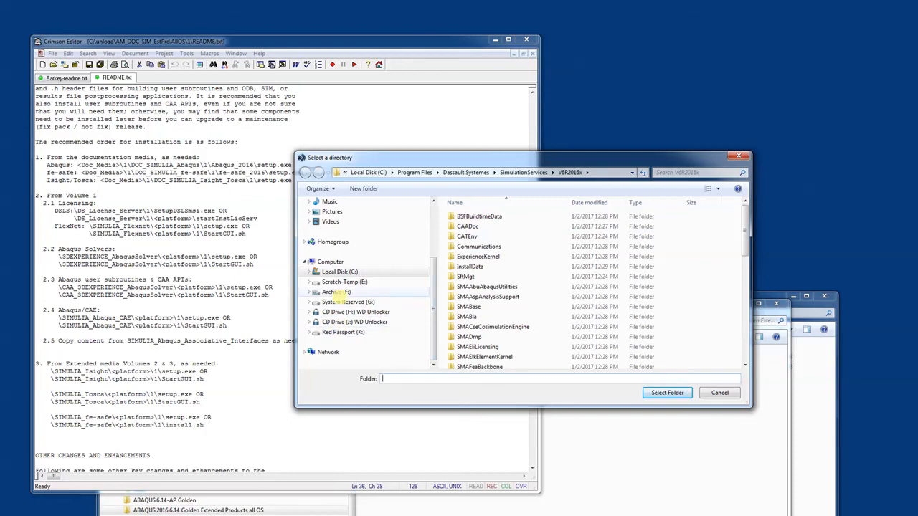
pyautogui.click(332, 282)
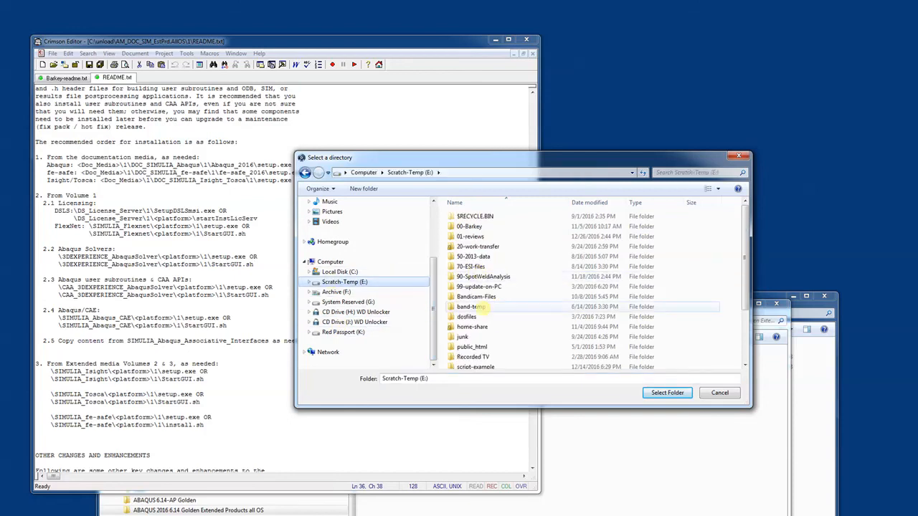
pyautogui.moveTo(748, 219); pyautogui.dragTo(748, 247)
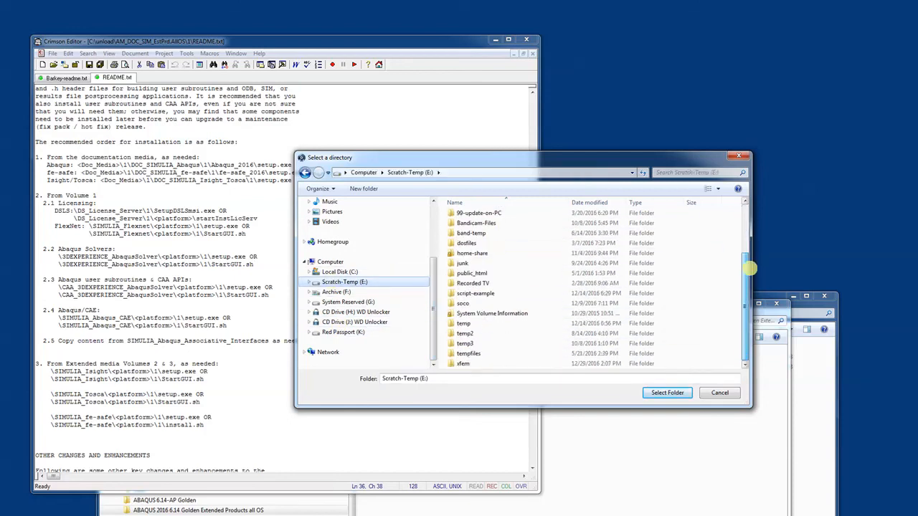
pyautogui.click(463, 323)
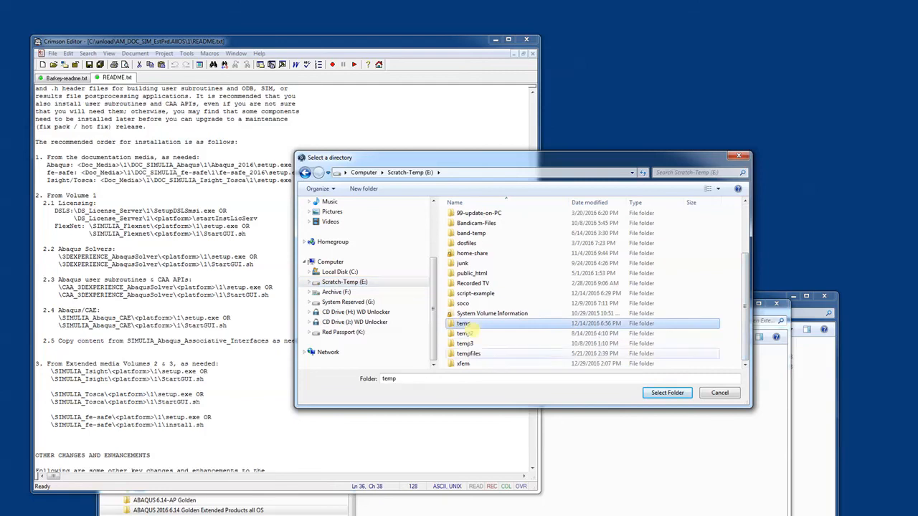
pyautogui.click(666, 392)
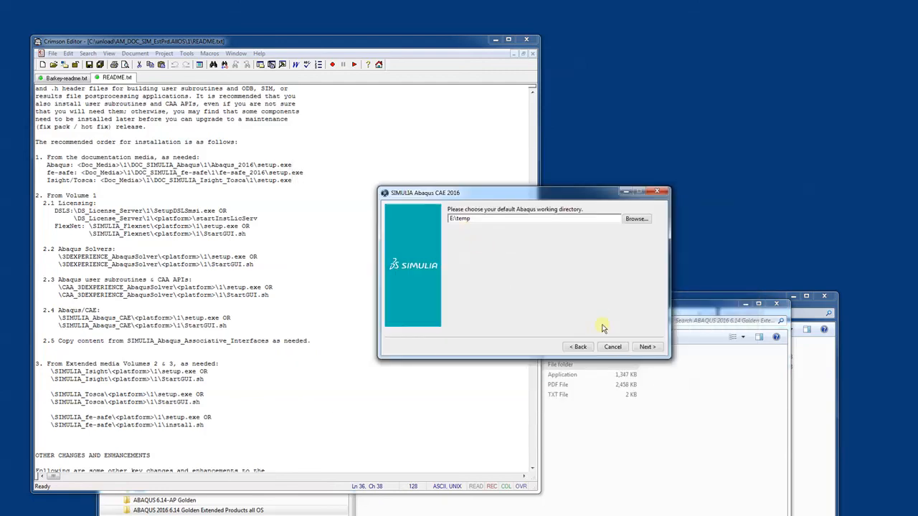
pyautogui.click(649, 348)
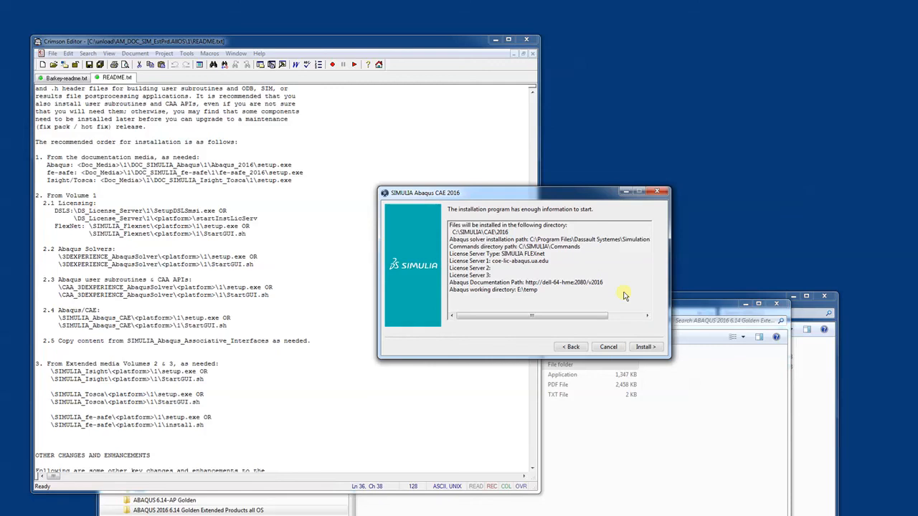
# - Install Abaqus CAE 2016 with the summarized settings, continue past the verification results, and close the finished installer
pyautogui.click(643, 348)
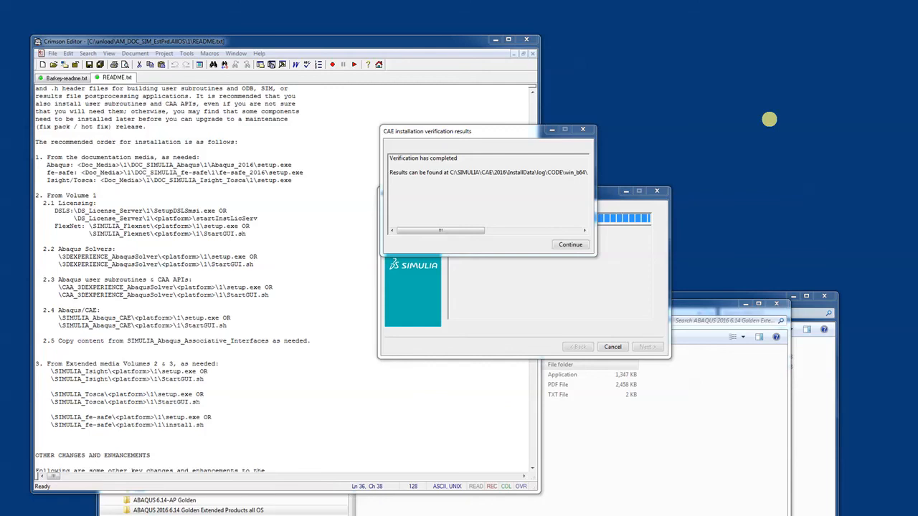
pyautogui.click(454, 231)
pyautogui.moveTo(454, 231)
pyautogui.mouseDown()
pyautogui.moveTo(558, 231)
pyautogui.moveTo(463, 231)
pyautogui.mouseUp()
pyautogui.click(570, 244)
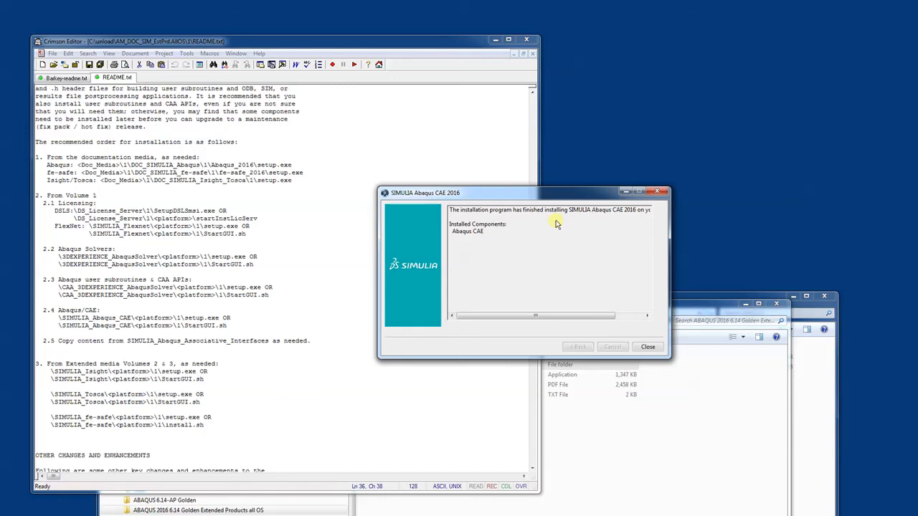
pyautogui.click(648, 348)
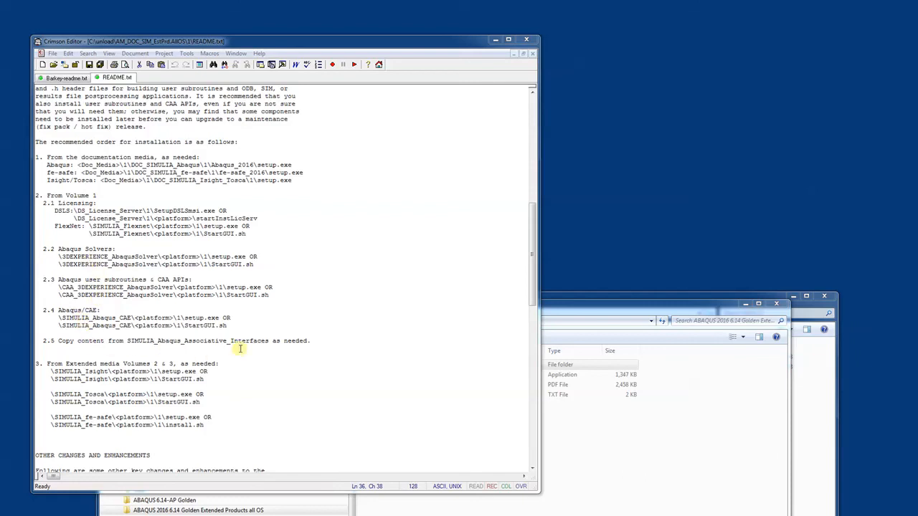
# - Check the SIMULIA_Abaqus_Associative_Interfaces folder and review the README's section 3 on the Extended media Volumes 2 and 3
pyautogui.moveTo(565, 308); pyautogui.dragTo(662, 251)
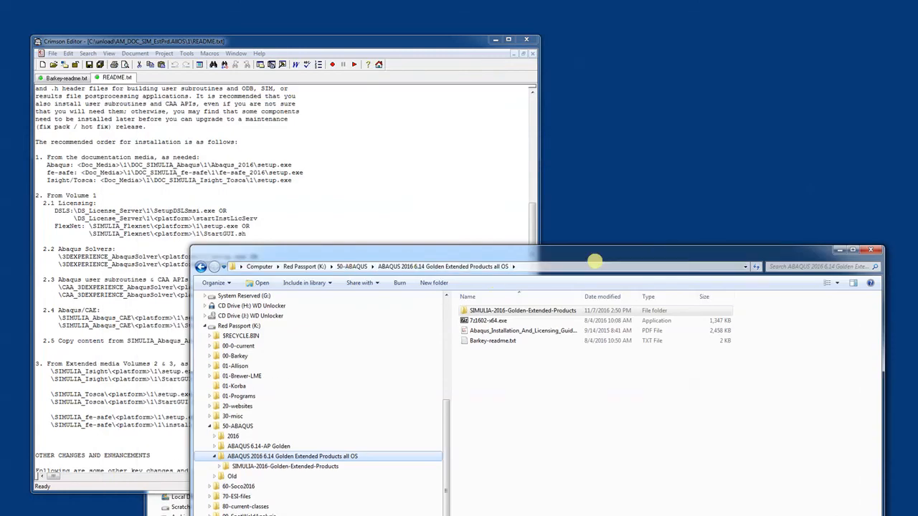
pyautogui.moveTo(594, 244); pyautogui.dragTo(595, 226)
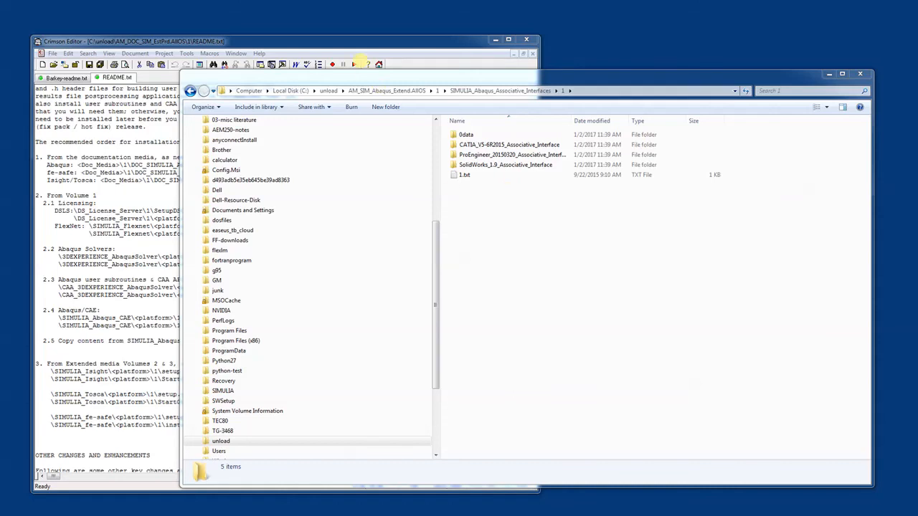
pyautogui.click(361, 57)
pyautogui.moveTo(530, 210); pyautogui.dragTo(530, 248)
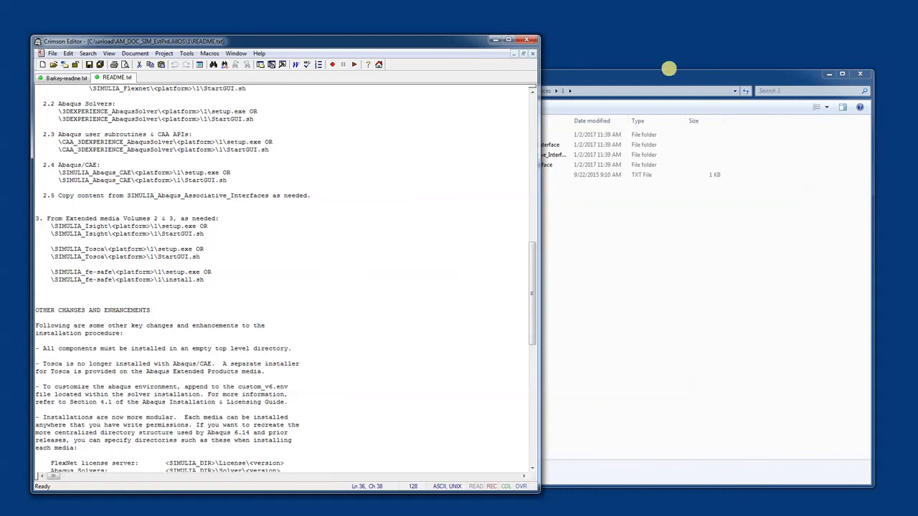
# - Run the Isight setup.exe from C:\unload\AM_SIM_Abaqus_Extend.AllOS\2\SIMULIA_Isight\Windows64\1
pyautogui.click(663, 74)
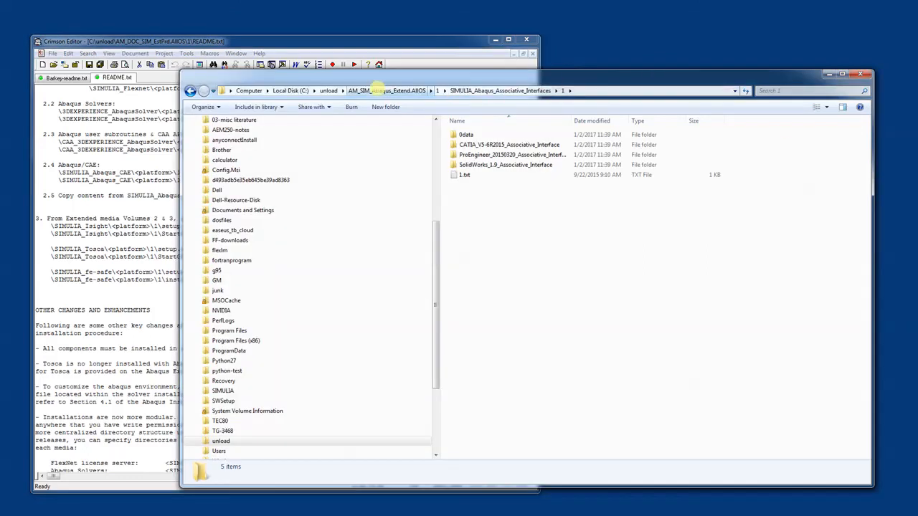
pyautogui.click(367, 90)
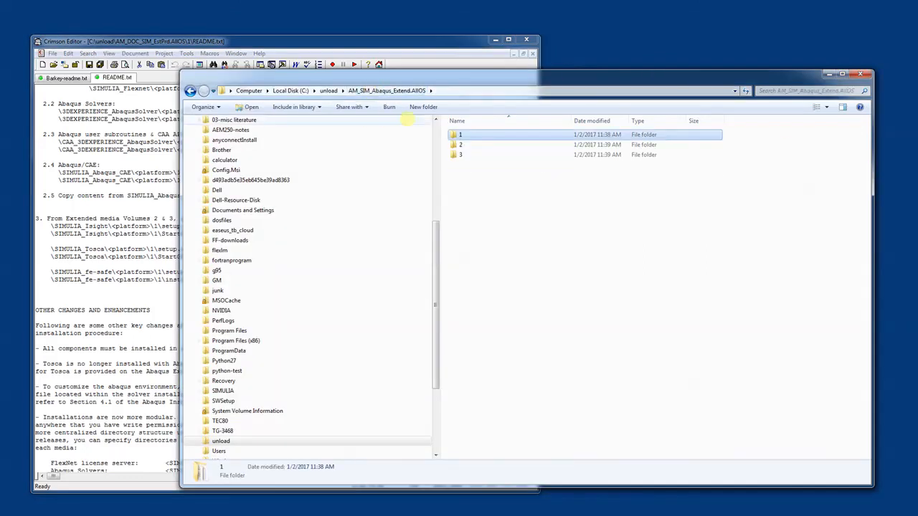
pyautogui.doubleClick(456, 144)
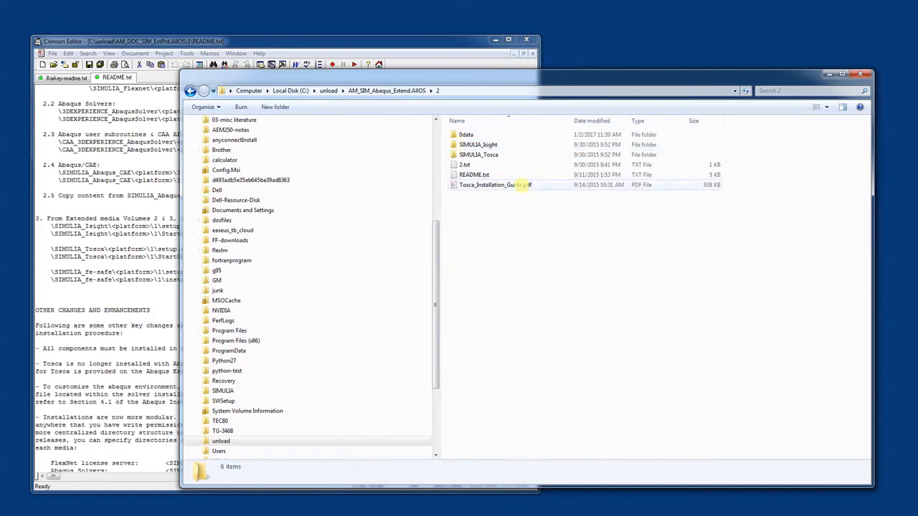
pyautogui.doubleClick(477, 144)
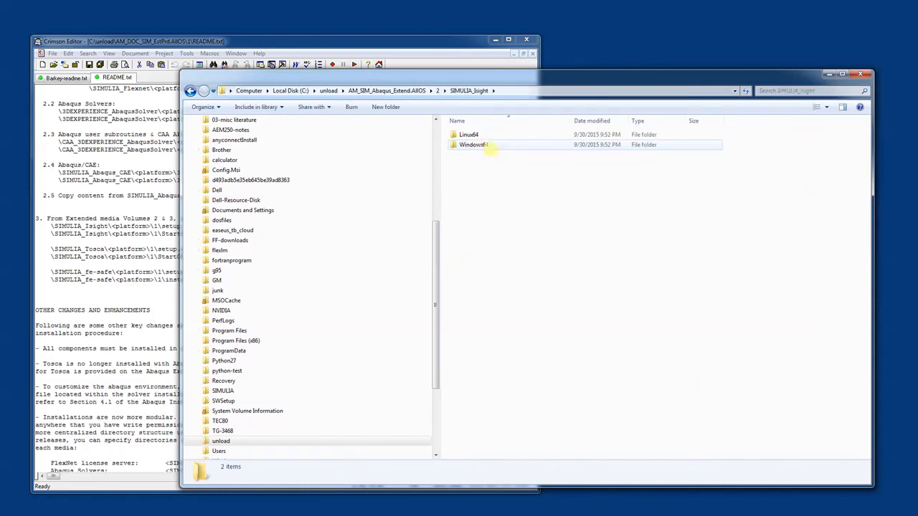
pyautogui.doubleClick(502, 145)
pyautogui.doubleClick(473, 135)
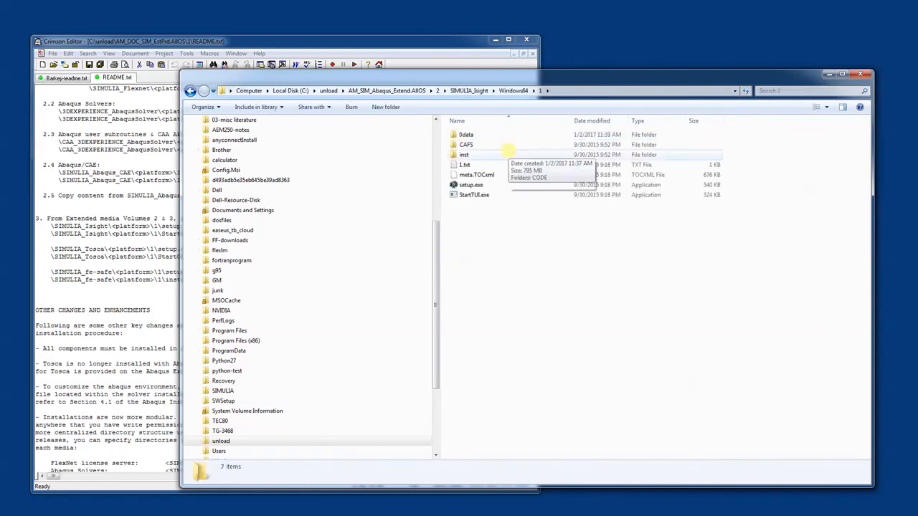
pyautogui.click(471, 185)
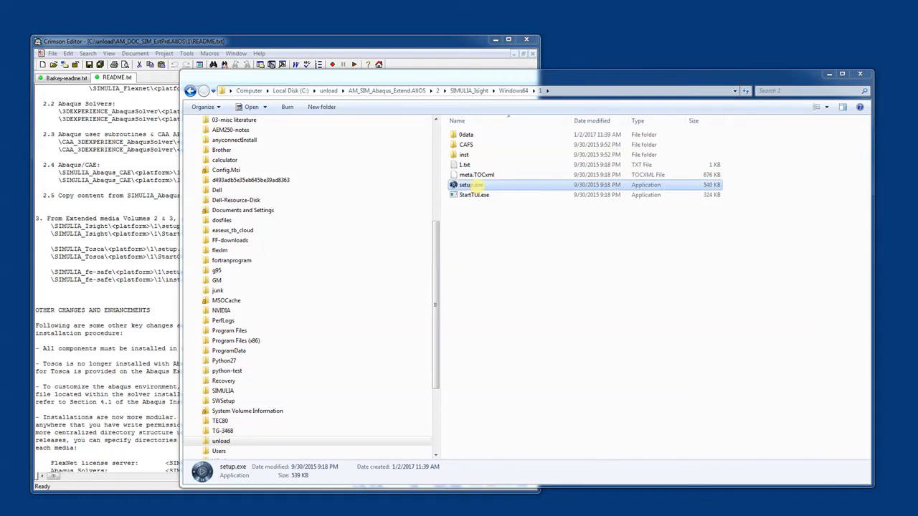
pyautogui.doubleClick(474, 185)
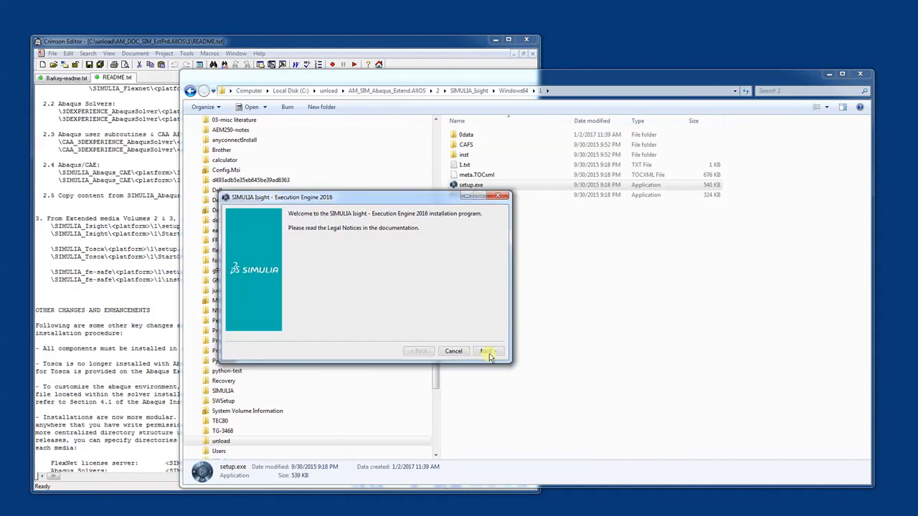
# - Accept C:\SIMULIA\Isight\2016 as the Isight installation directory with all three components, leaving the TomEE Configuration Utility off
pyautogui.click(486, 354)
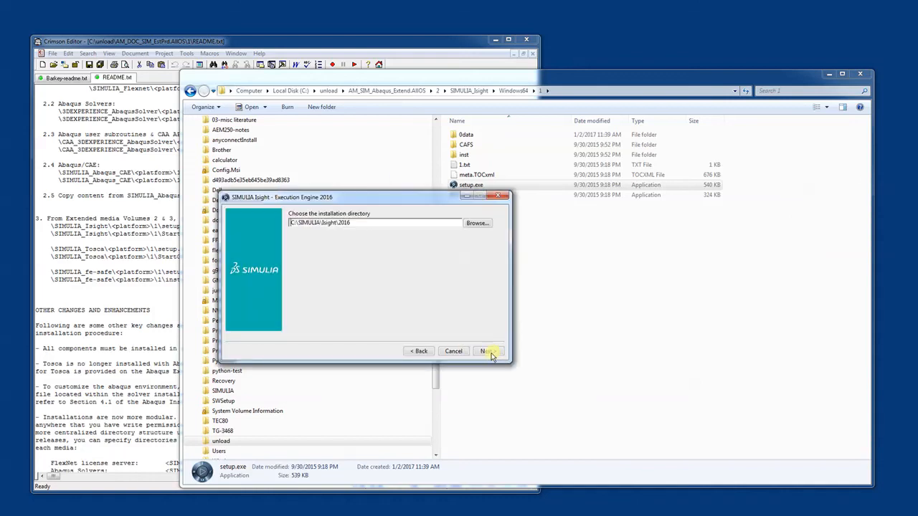
pyautogui.click(488, 351)
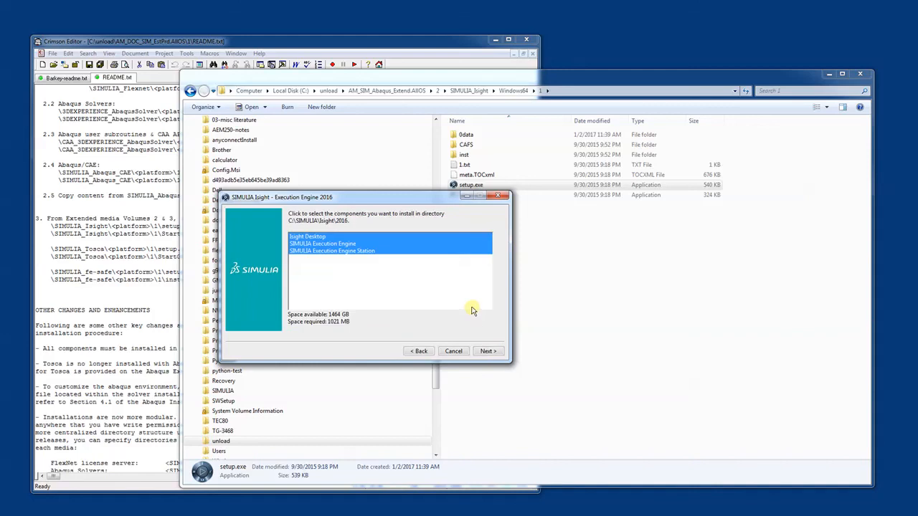
pyautogui.click(487, 351)
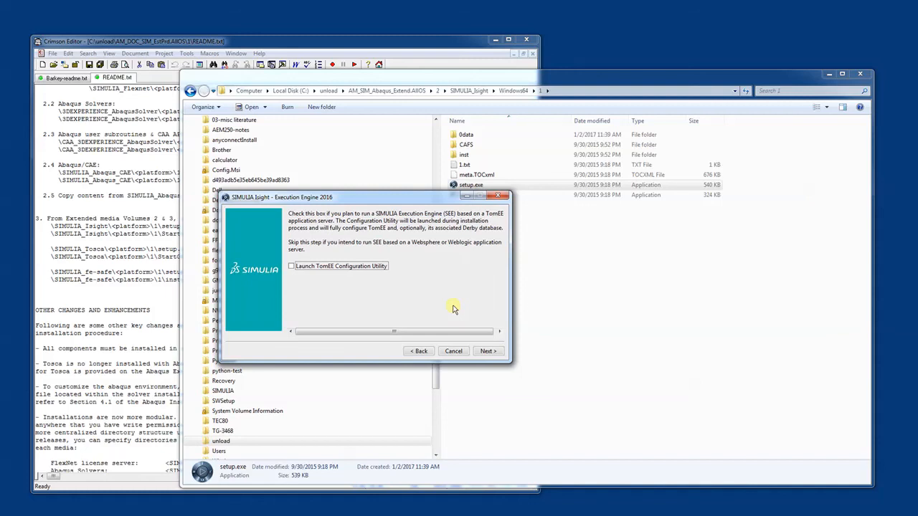
pyautogui.click(490, 351)
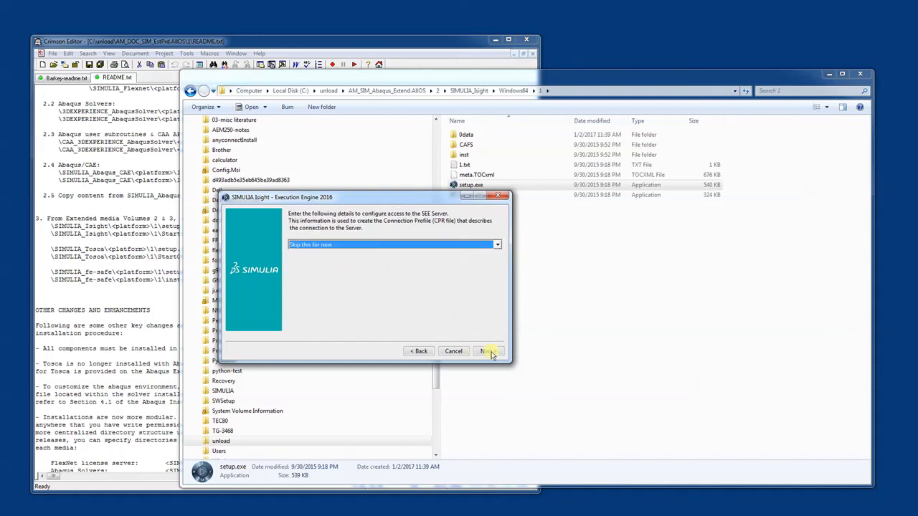
# - Skip the SEE server connection setup and choose FlexNet License Server as the Isight license server type
pyautogui.click(491, 352)
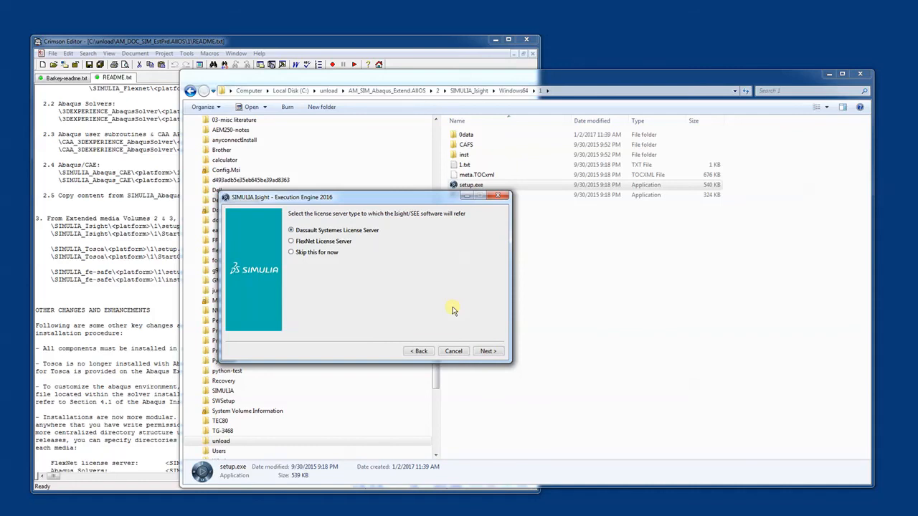
pyautogui.click(309, 241)
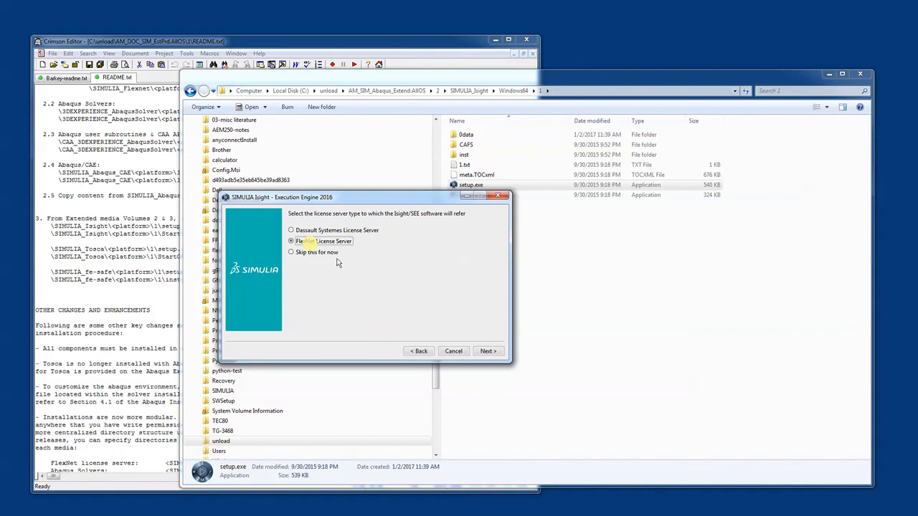
pyautogui.click(488, 352)
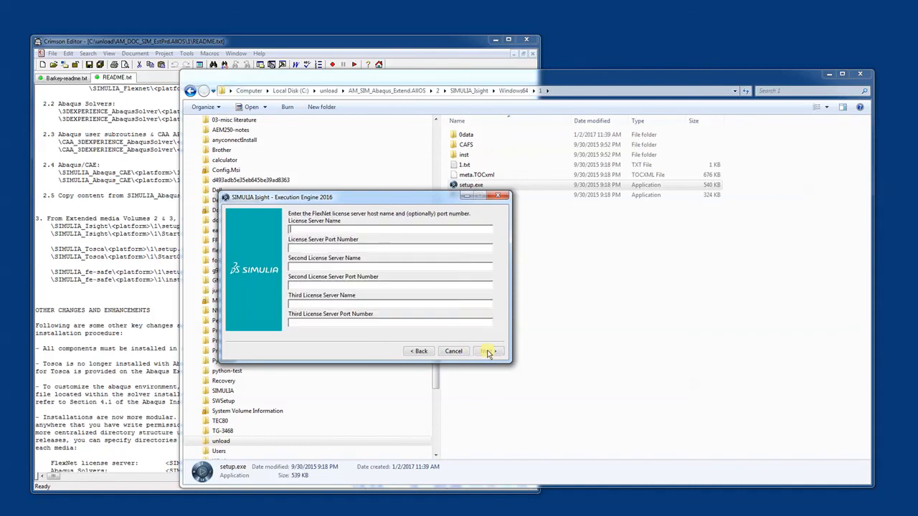
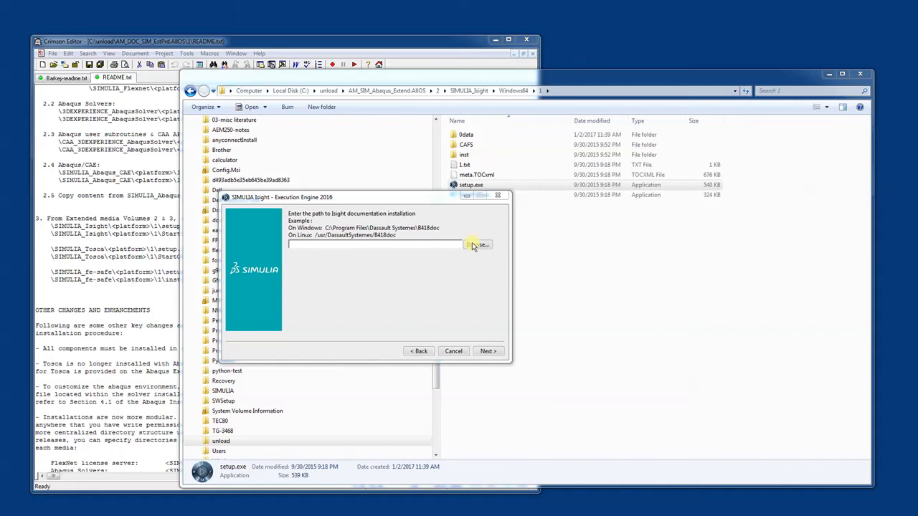
# - Set the Isight documentation installation path to C:\Program Files\Dassault Systemes\B418doc
pyautogui.click(478, 245)
pyautogui.moveTo(404, 158); pyautogui.dragTo(635, 181)
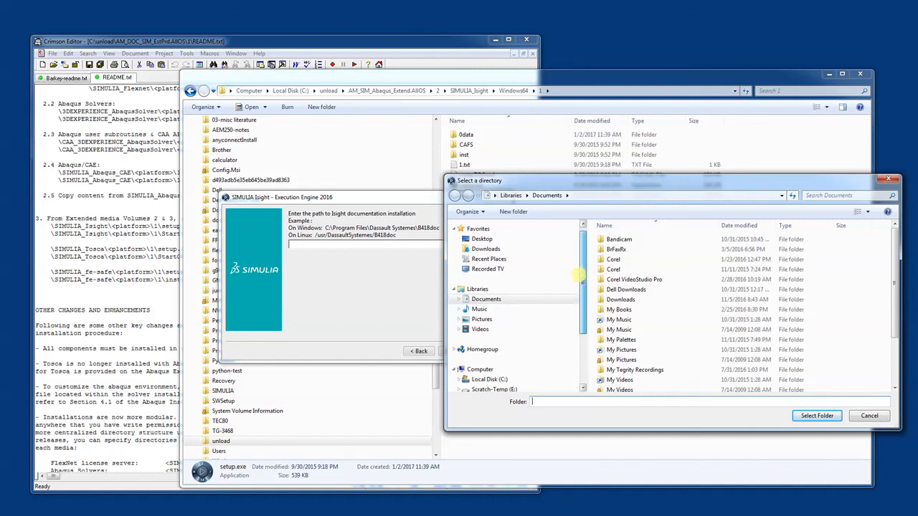
pyautogui.scroll(-3, 548, 315)
pyautogui.click(459, 305)
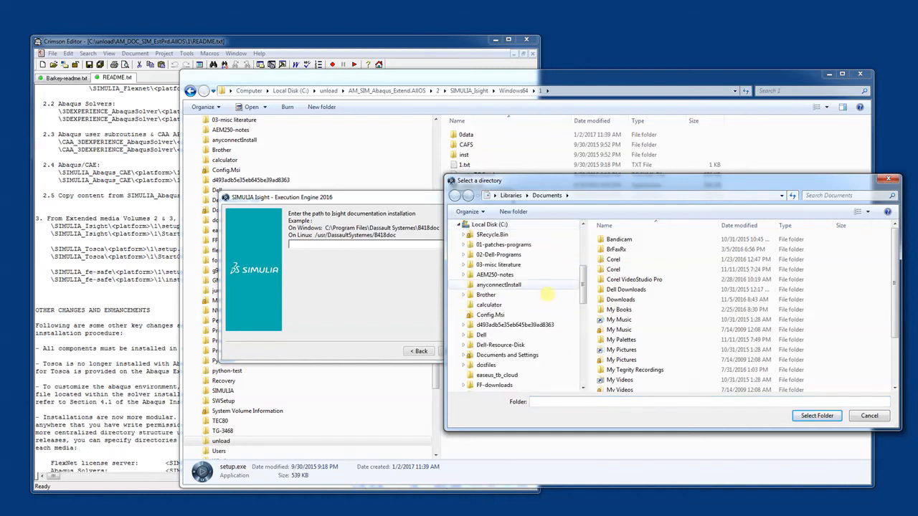
pyautogui.scroll(-6, 560, 293)
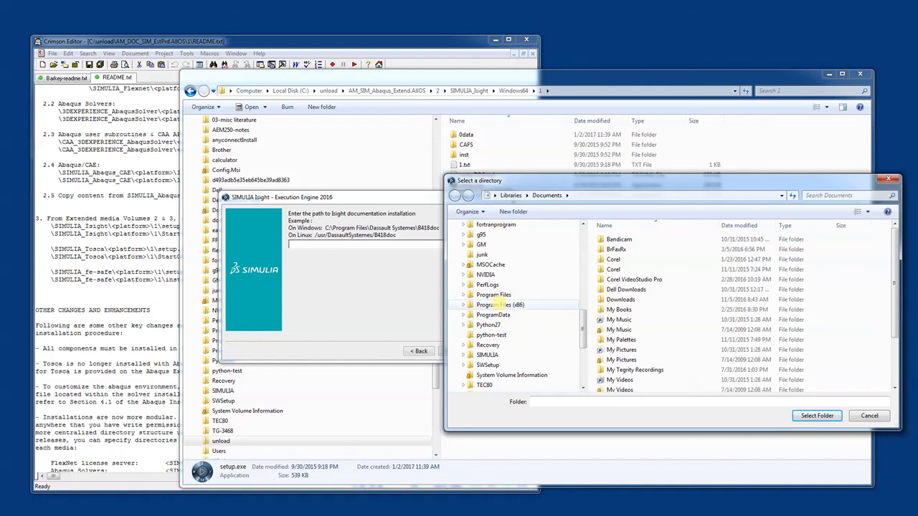
pyautogui.click(497, 295)
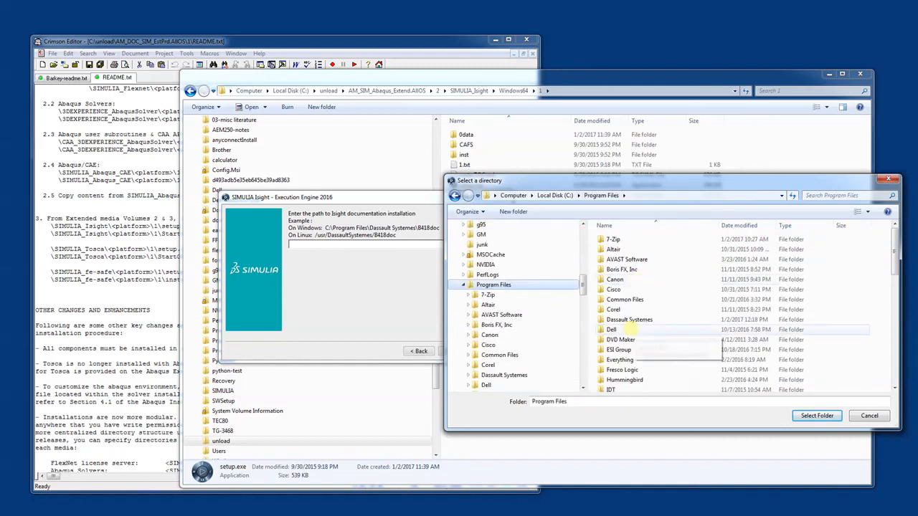
pyautogui.doubleClick(629, 319)
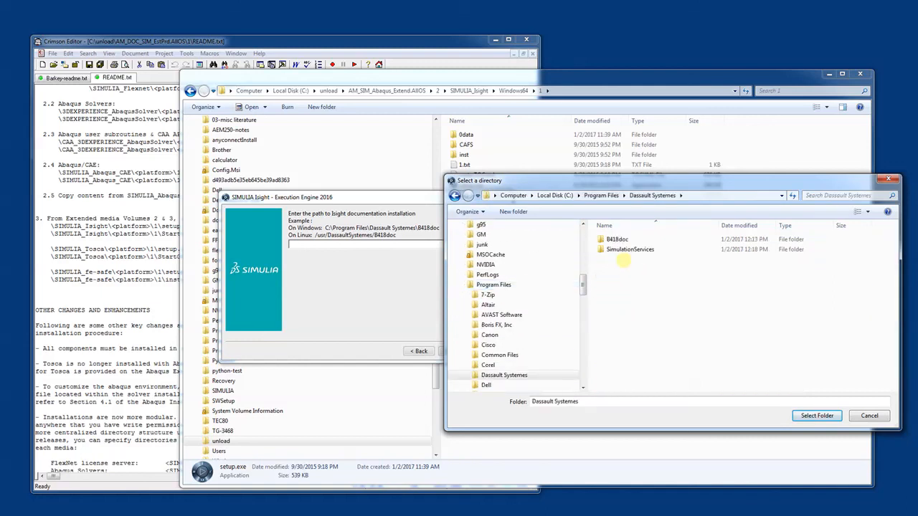
pyautogui.click(616, 240)
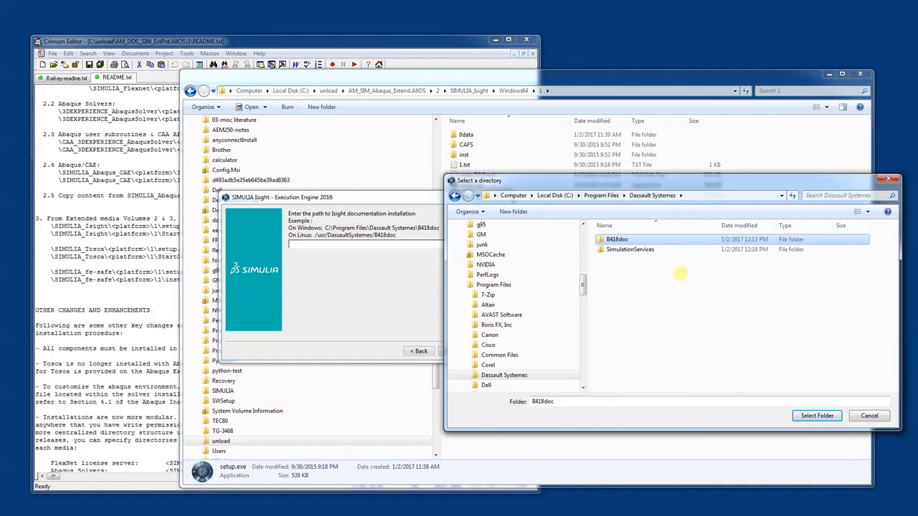
pyautogui.click(805, 414)
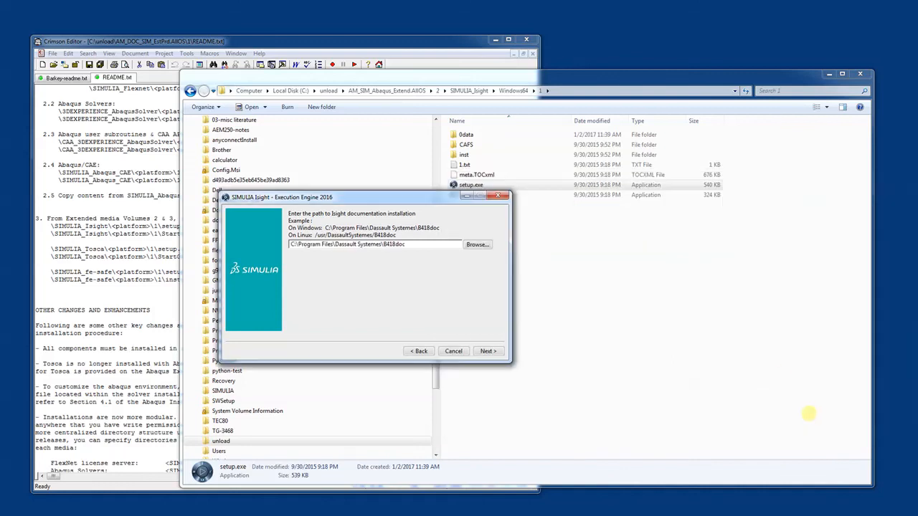
# - Install SIMULIA Isight - Execution Engine 2016 with the chosen settings and close its installer
pyautogui.click(495, 352)
pyautogui.click(494, 352)
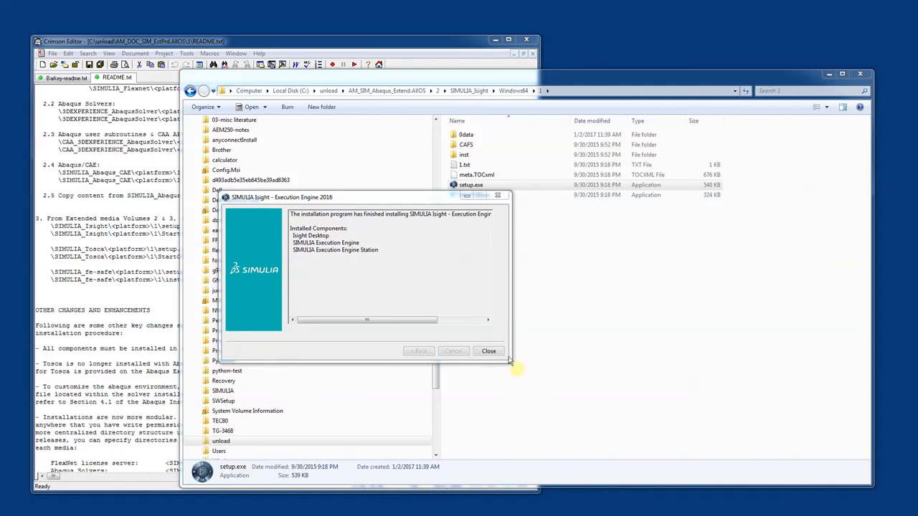
pyautogui.click(488, 350)
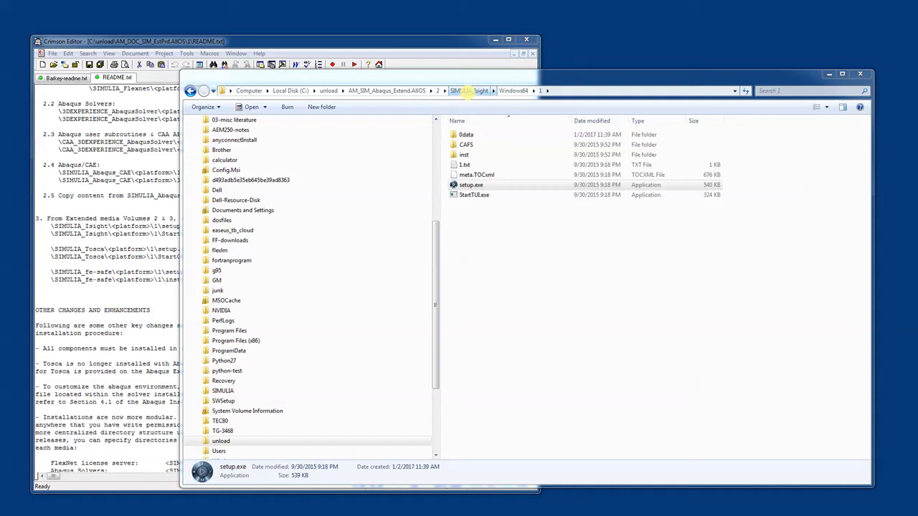
# - Run the Tosca setup.exe from C:\unload\AM_SIM_Abaqus_Extend.AllOS\2\SIMULIA_Tosca\Windows64\1 and allow it through Windows Firewall on private networks
pyautogui.click(435, 90)
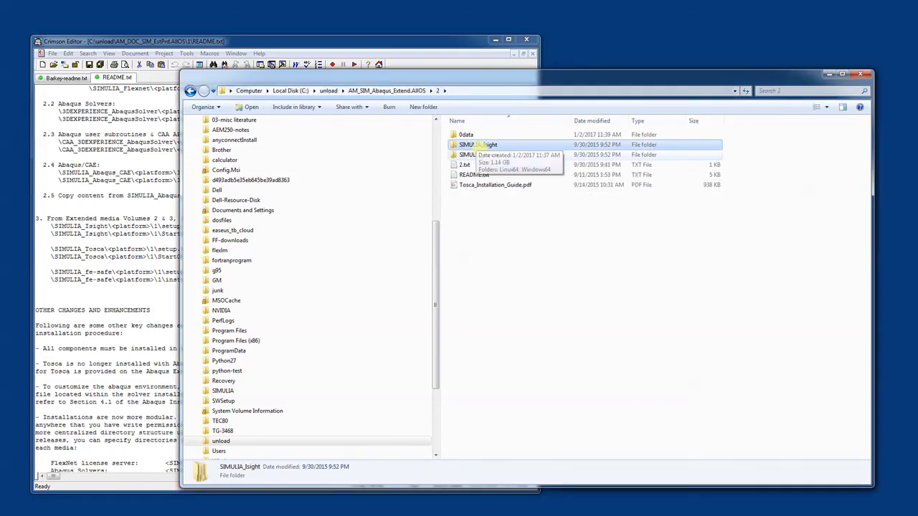
pyautogui.doubleClick(480, 155)
pyautogui.doubleClick(479, 144)
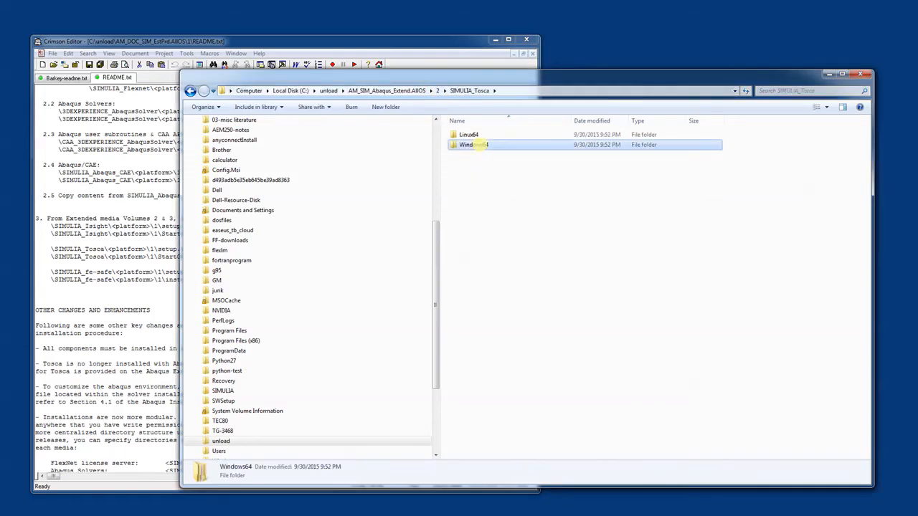
pyautogui.doubleClick(466, 134)
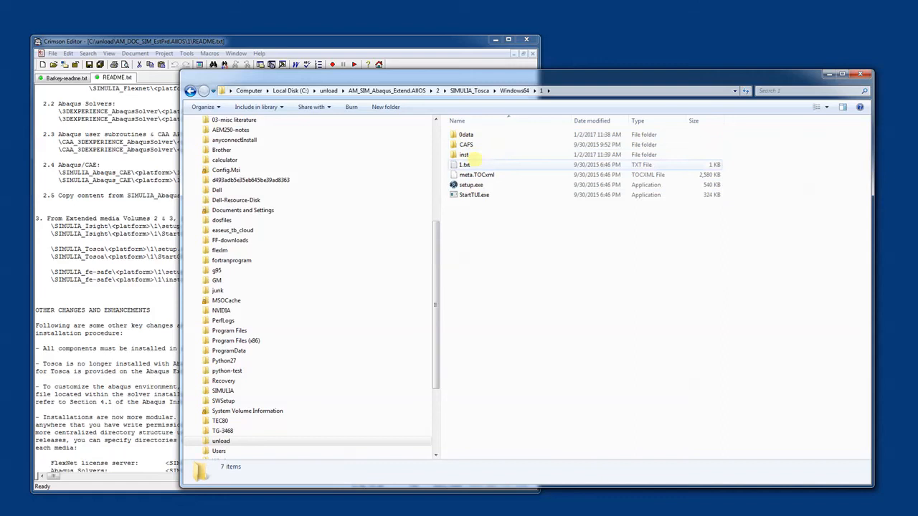
pyautogui.click(470, 185)
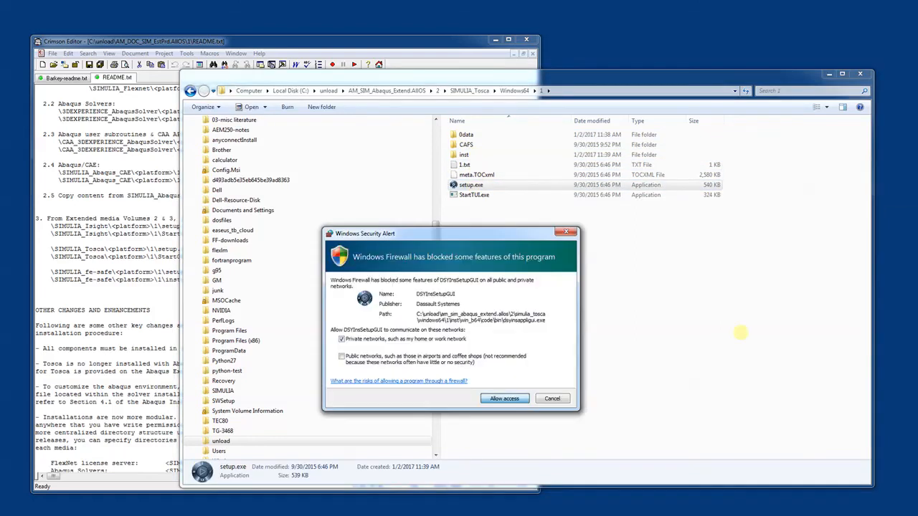
pyautogui.click(504, 399)
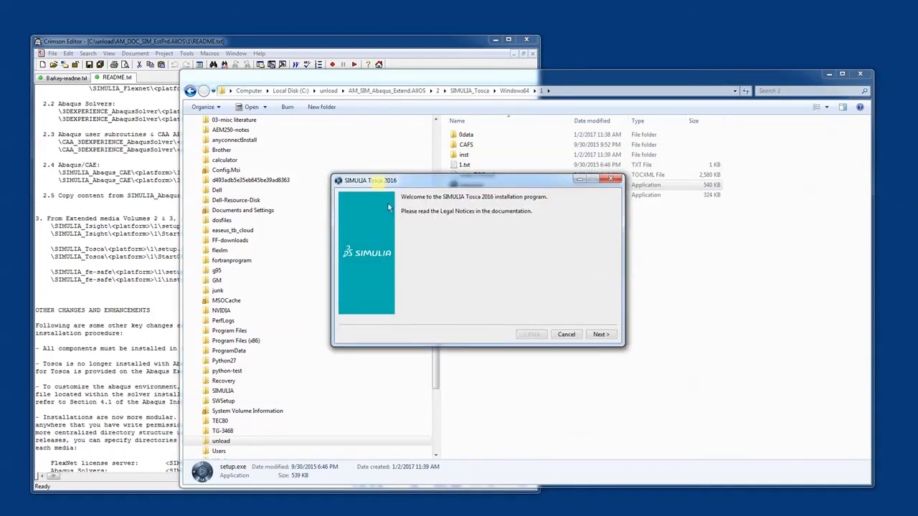
# - Accept C:\SIMULIA\Tosca\2016 as the Tosca installation directory with the preselected components, and select all solver interfaces
pyautogui.click(600, 335)
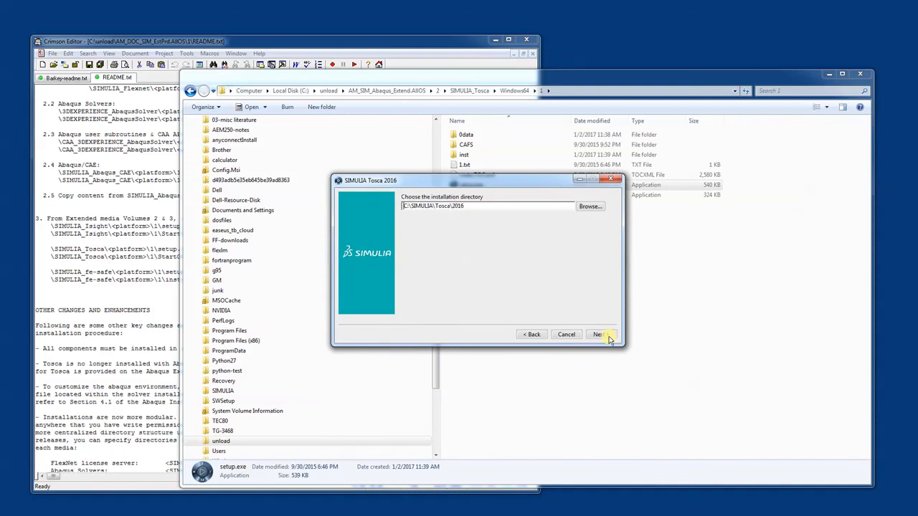
pyautogui.click(607, 335)
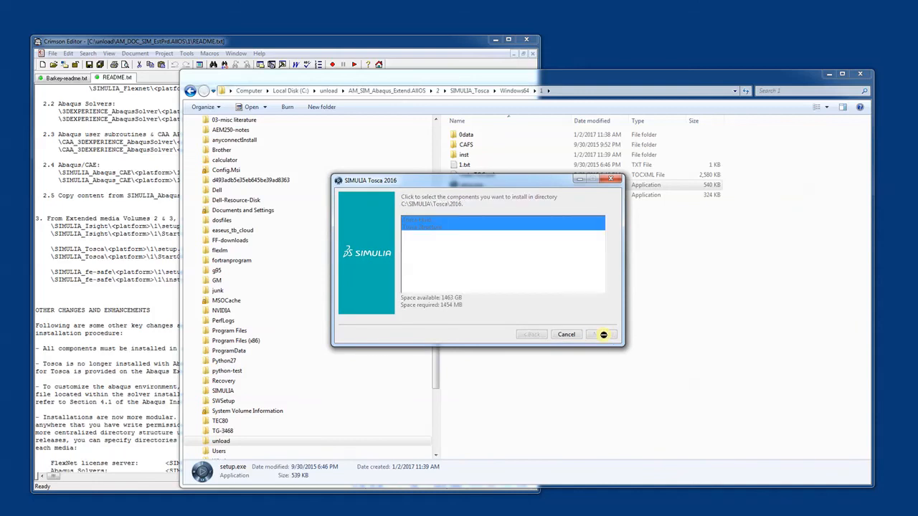
pyautogui.click(603, 335)
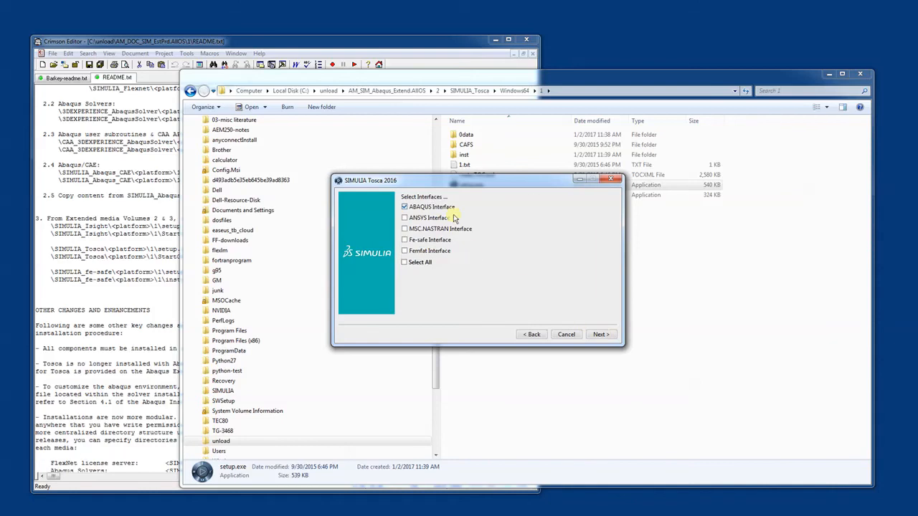
pyautogui.click(405, 262)
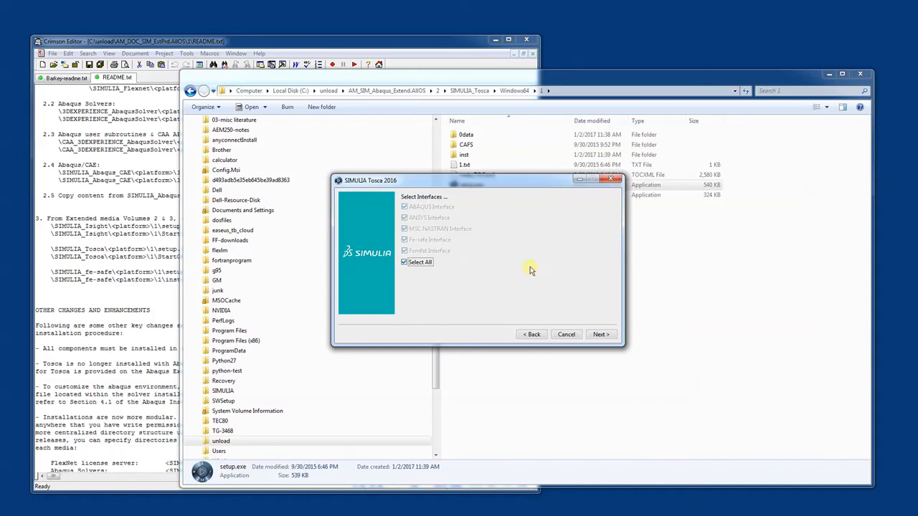
pyautogui.click(601, 335)
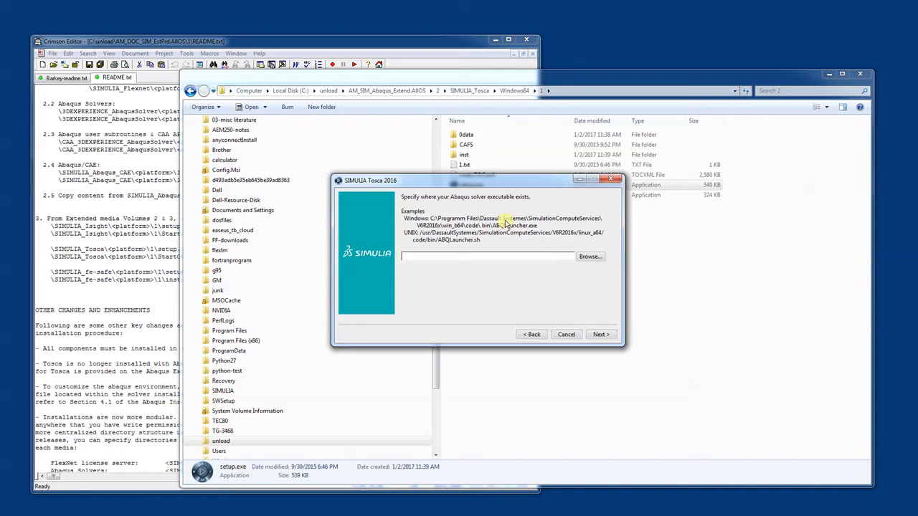
# - Browse for the Abaqus solver executable in C:\Program Files\Dassault Systemes, keeping the installer's example path in view
pyautogui.click(588, 259)
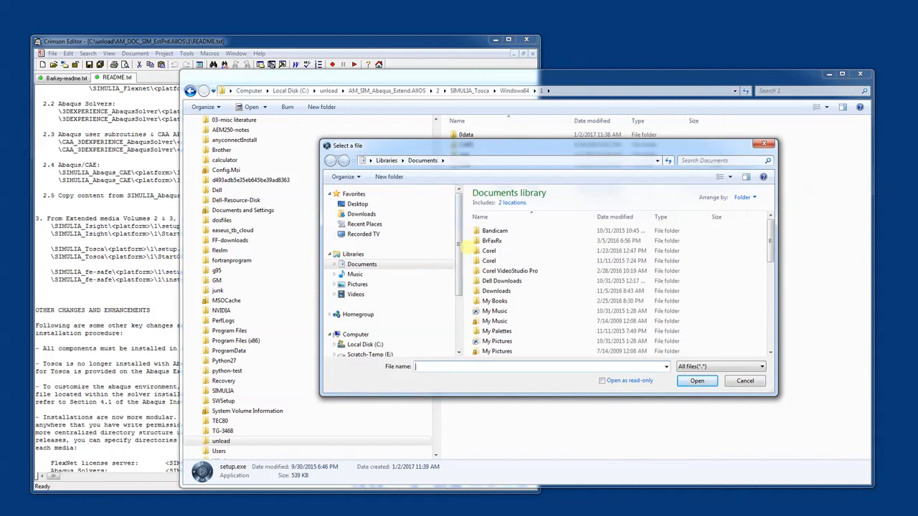
pyautogui.click(366, 345)
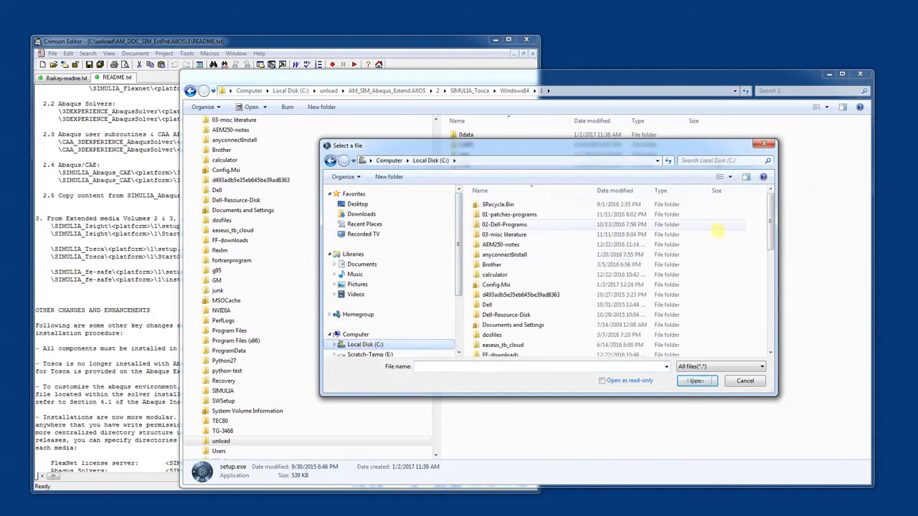
pyautogui.scroll(-6, 624, 265)
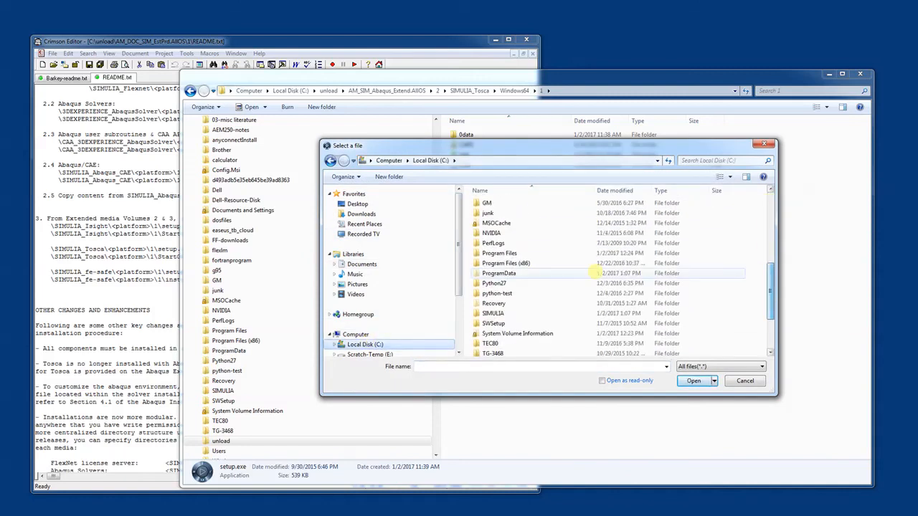
pyautogui.doubleClick(499, 253)
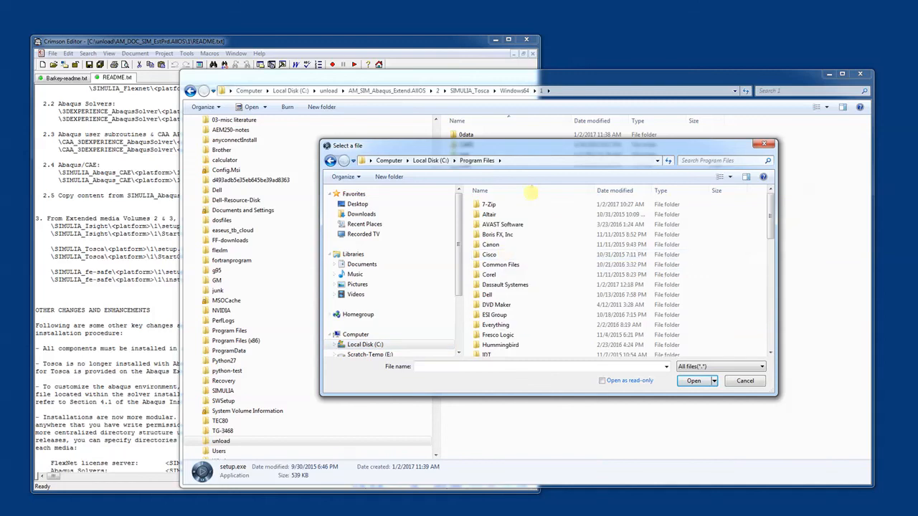
pyautogui.click(506, 284)
pyautogui.doubleClick(506, 284)
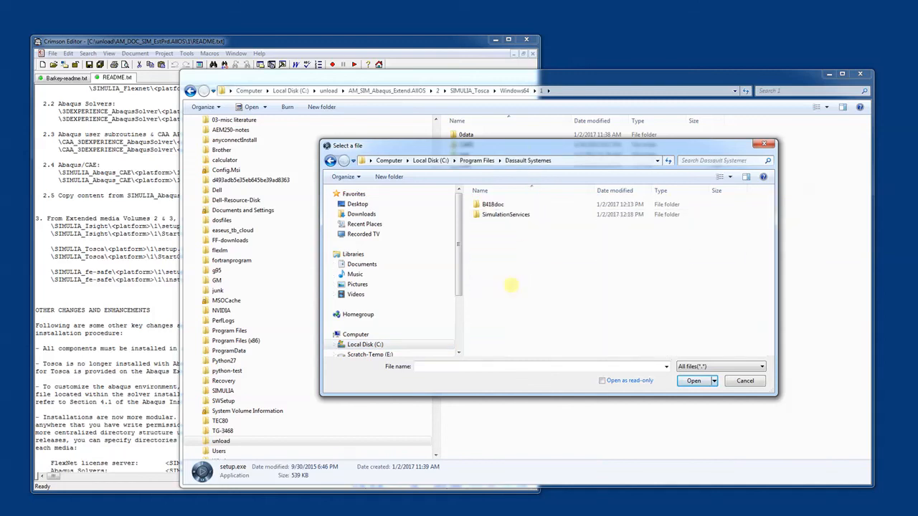
pyautogui.moveTo(521, 148); pyautogui.dragTo(504, 252)
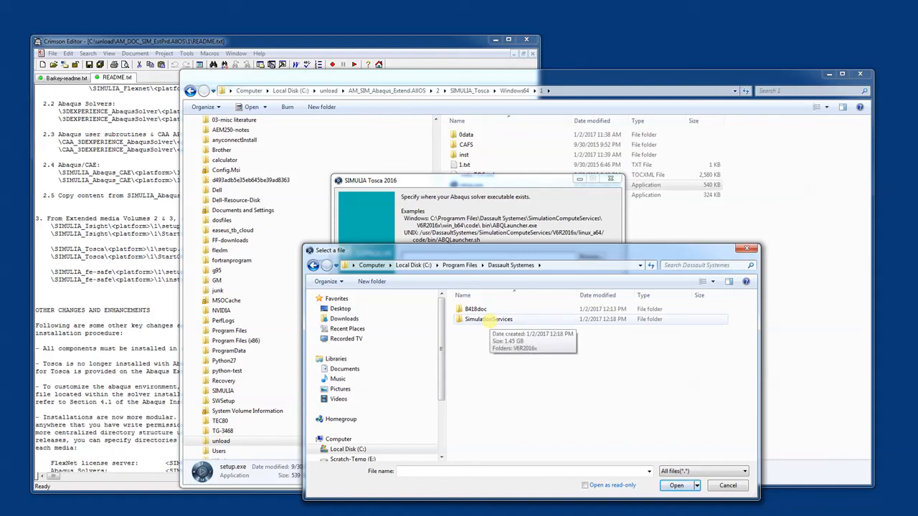
# - Choose ABQLauncher.exe from SimulationServices\V6R2016x\win_b64\code\bin as Tosca's Abaqus solver executable
pyautogui.doubleClick(488, 320)
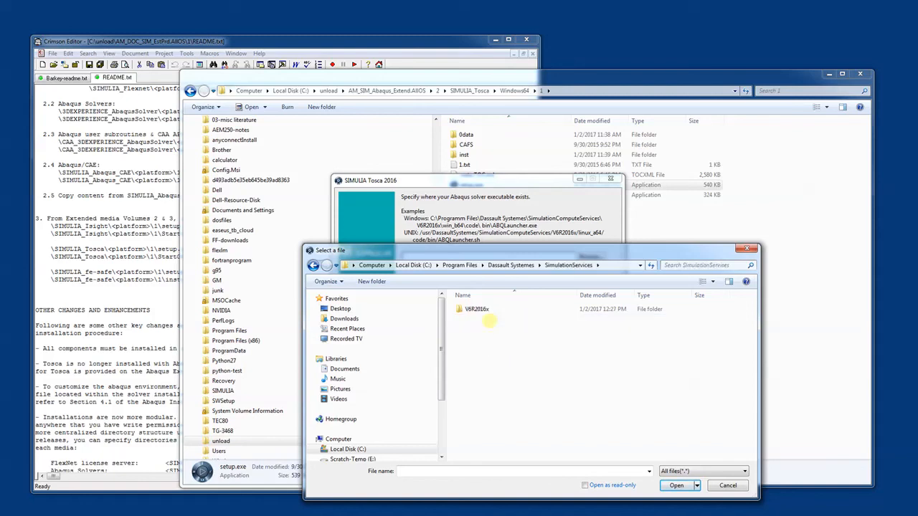
pyautogui.doubleClick(478, 310)
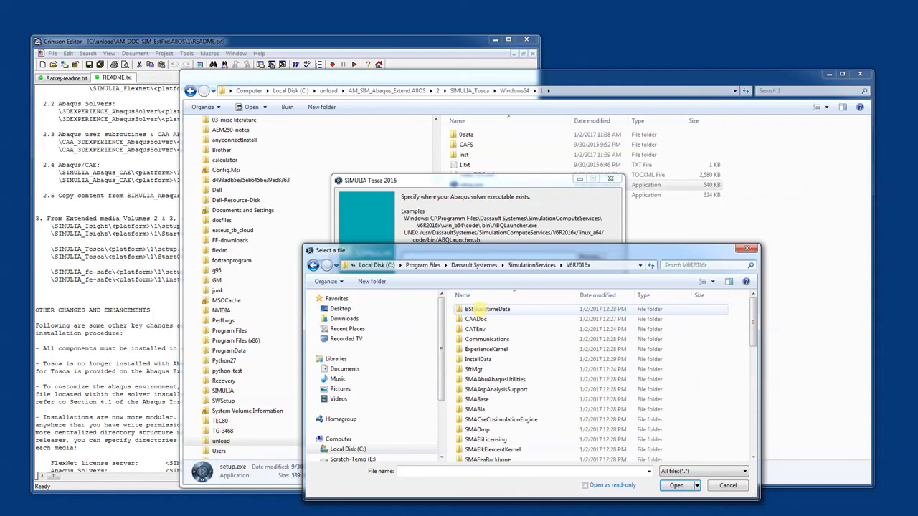
pyautogui.scroll(-8, 527, 328)
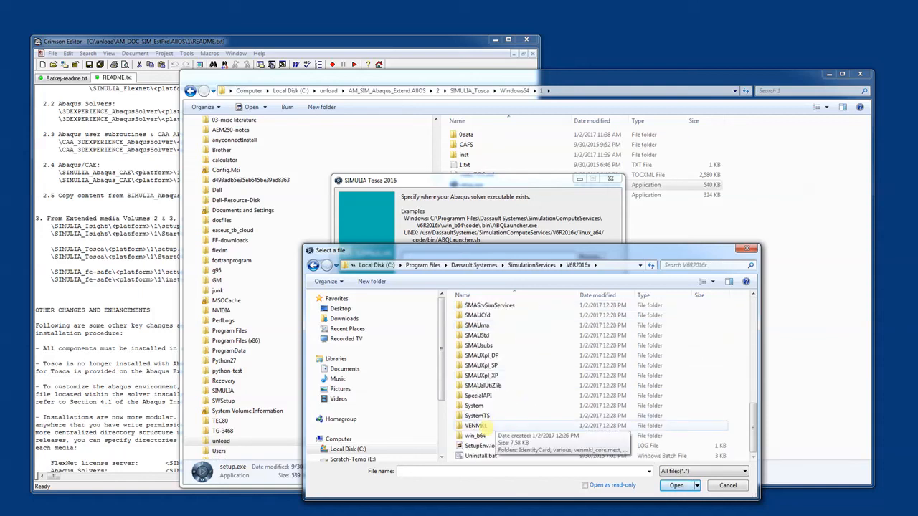
pyautogui.doubleClick(475, 435)
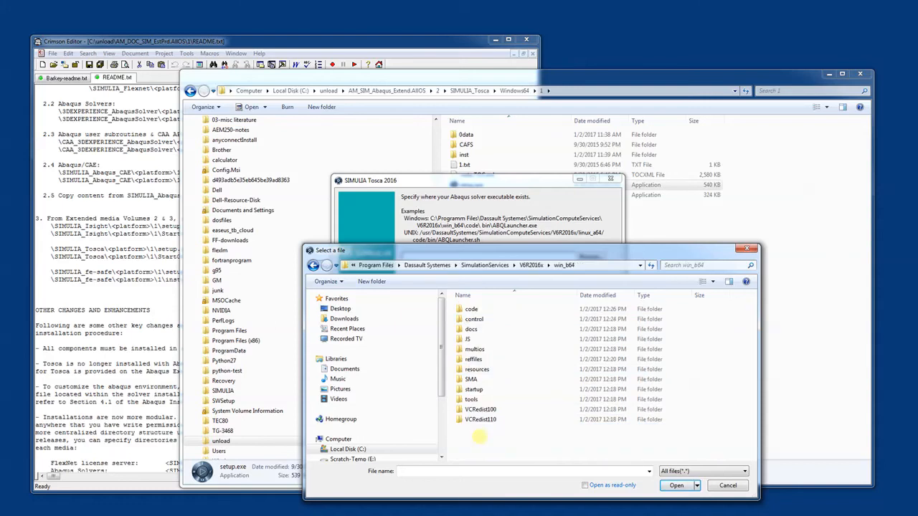
pyautogui.doubleClick(471, 309)
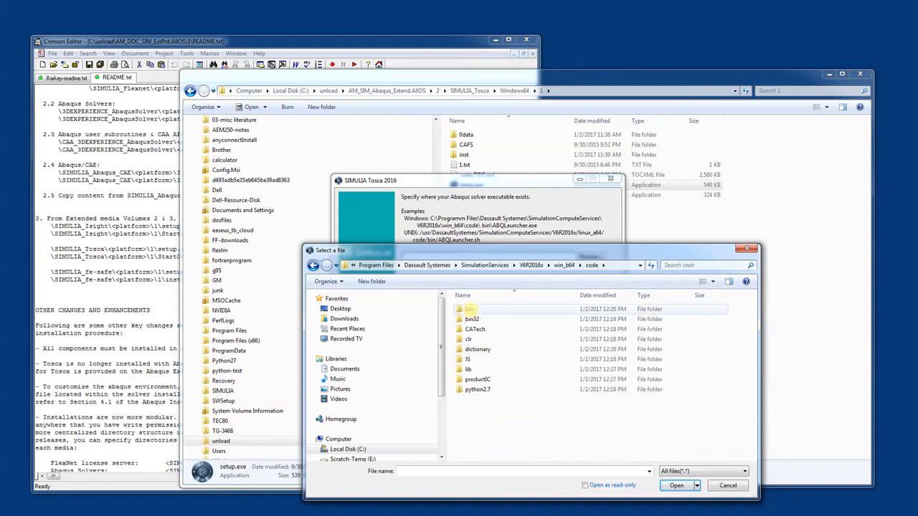
pyautogui.doubleClick(470, 309)
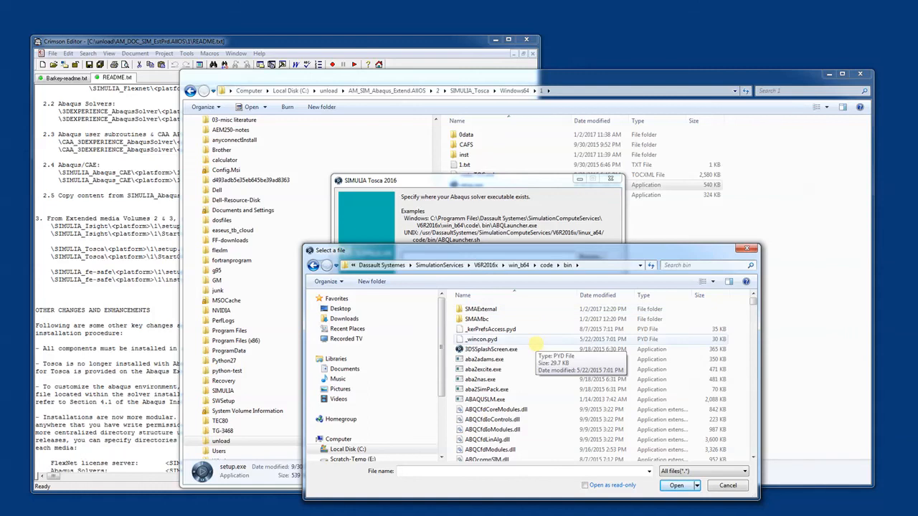
pyautogui.scroll(-1, 536, 345)
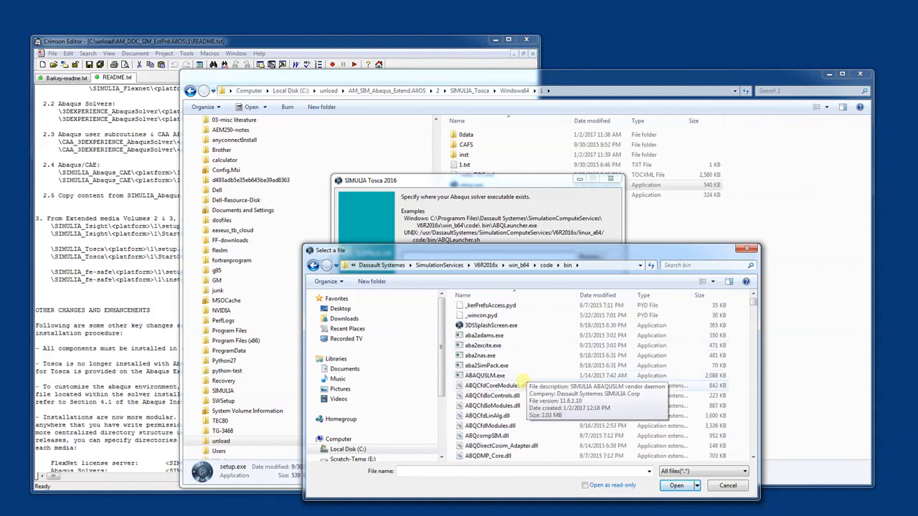
pyautogui.scroll(-3, 517, 386)
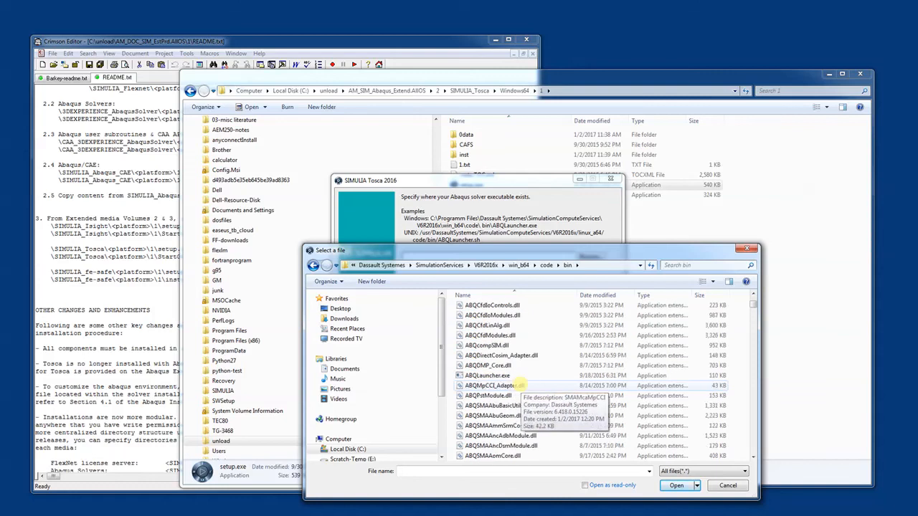
pyautogui.click(504, 376)
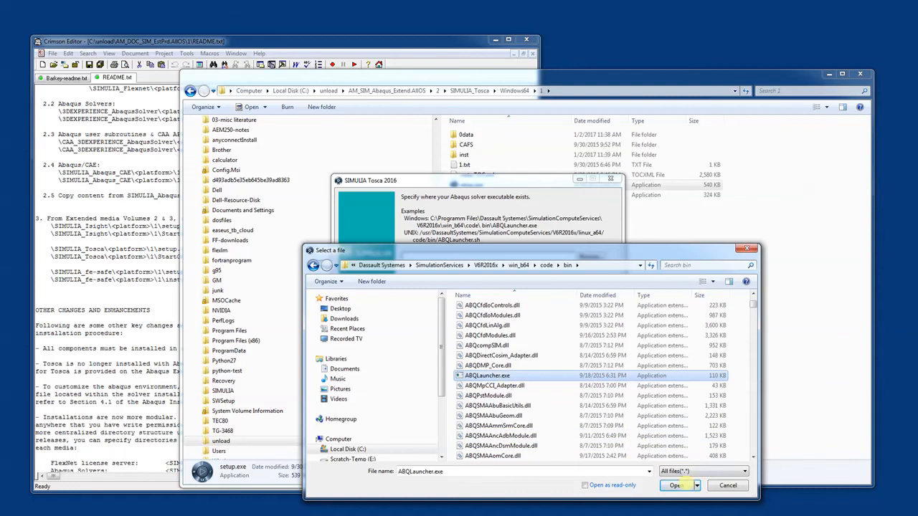
pyautogui.click(676, 486)
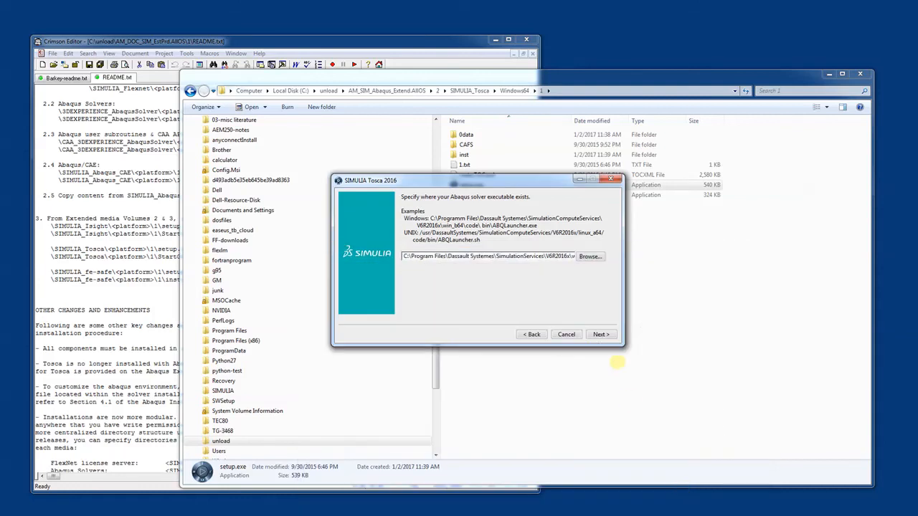
# - Browse win_b64\code\bin for the Fe-safe executable, and try to continue with the additional solver paths left blank
pyautogui.click(601, 334)
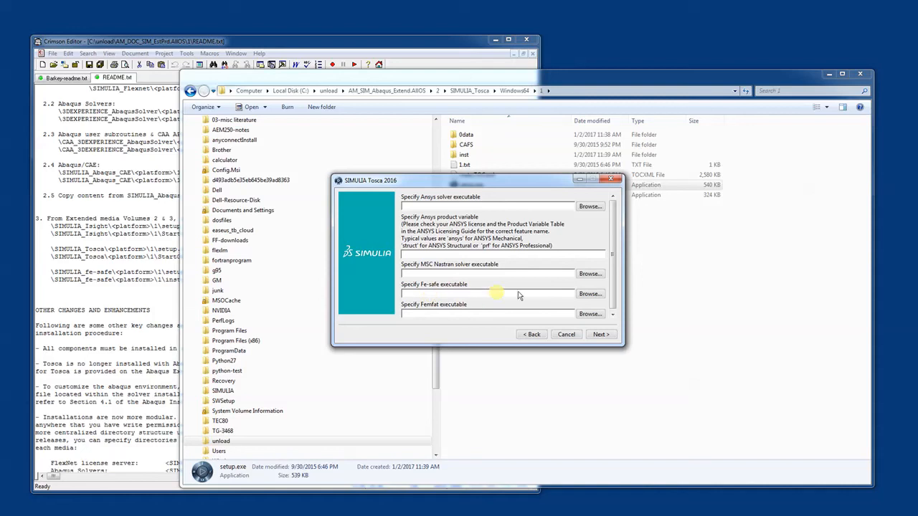
pyautogui.click(589, 294)
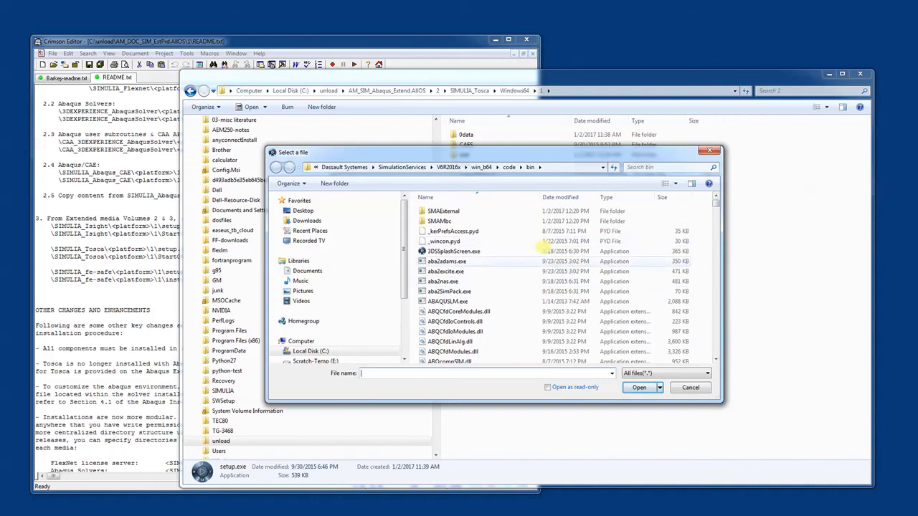
pyautogui.moveTo(715, 203); pyautogui.dragTo(718, 288)
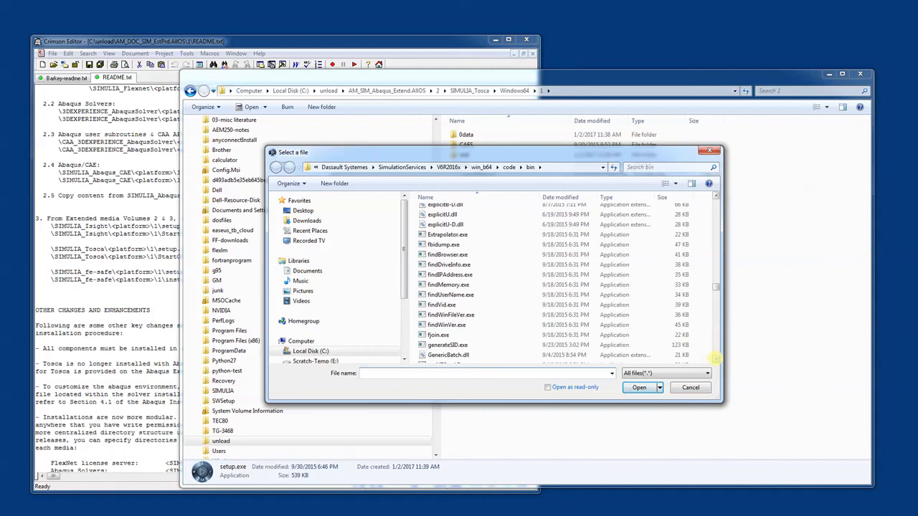
pyautogui.click(716, 359)
pyautogui.click(716, 358)
pyautogui.click(715, 359)
pyautogui.click(716, 358)
pyautogui.click(716, 358)
pyautogui.click(716, 359)
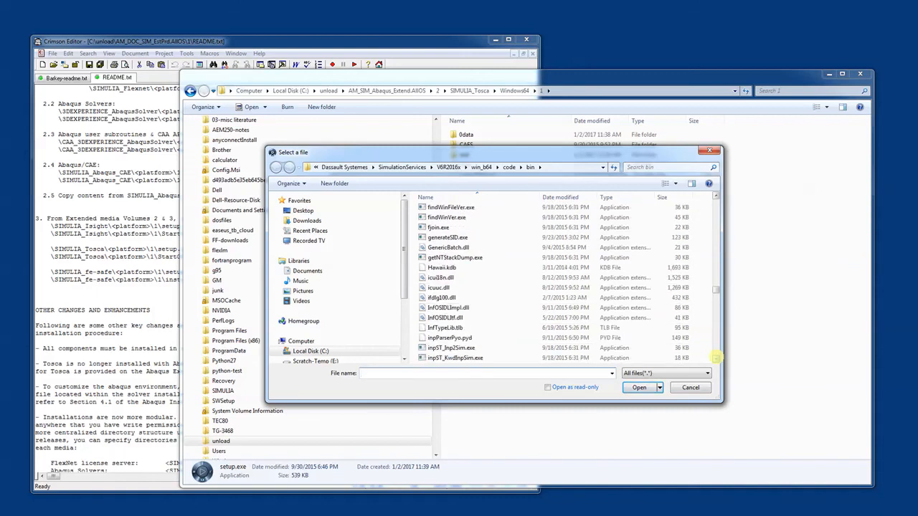
pyautogui.moveTo(715, 291); pyautogui.dragTo(712, 270)
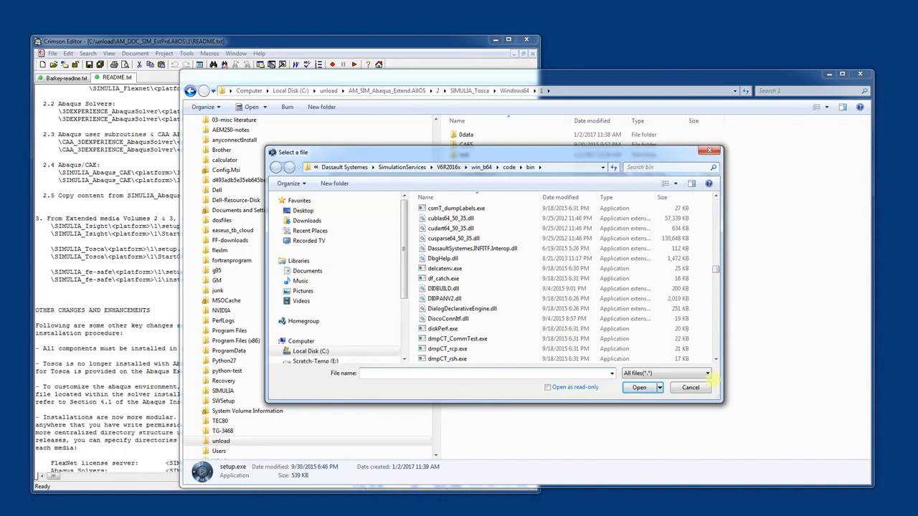
pyautogui.click(690, 387)
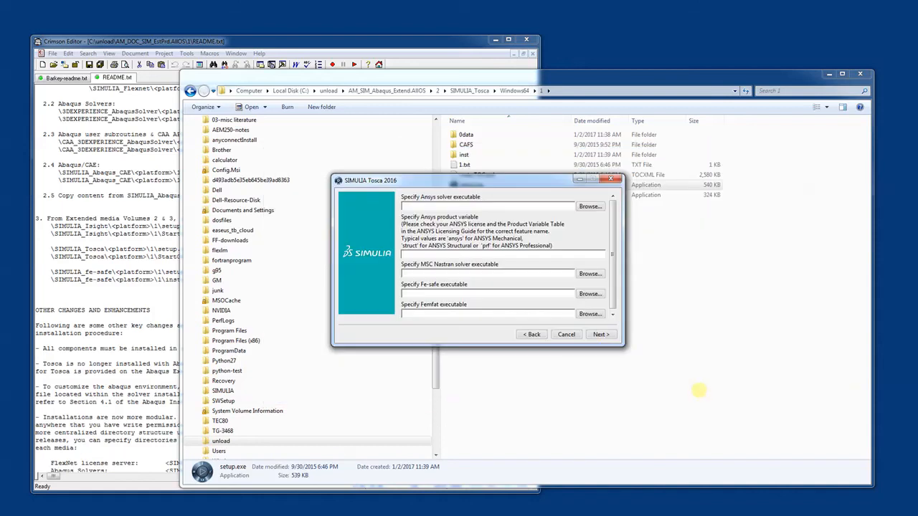
pyautogui.click(601, 335)
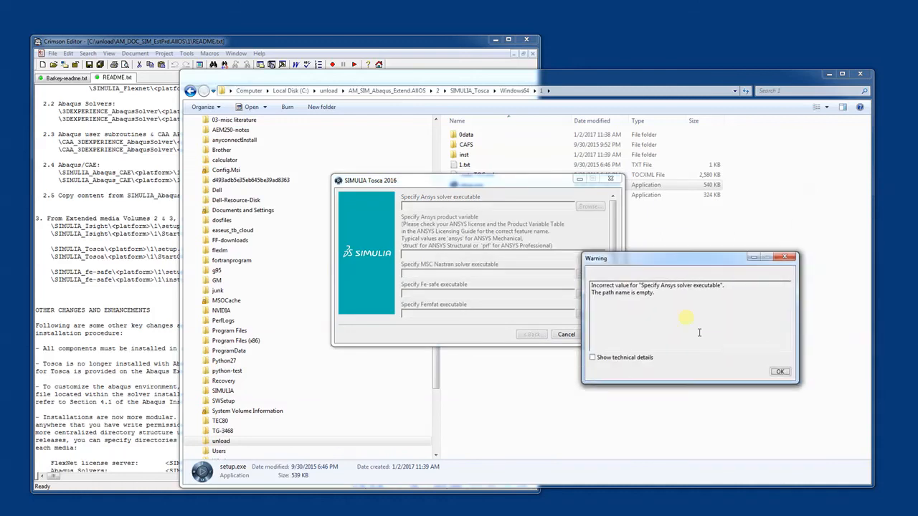
pyautogui.click(779, 371)
# - Return to the interface selection, keep only the ABAQUS interface, and accept it as Tosca's default FE solver
pyautogui.click(533, 337)
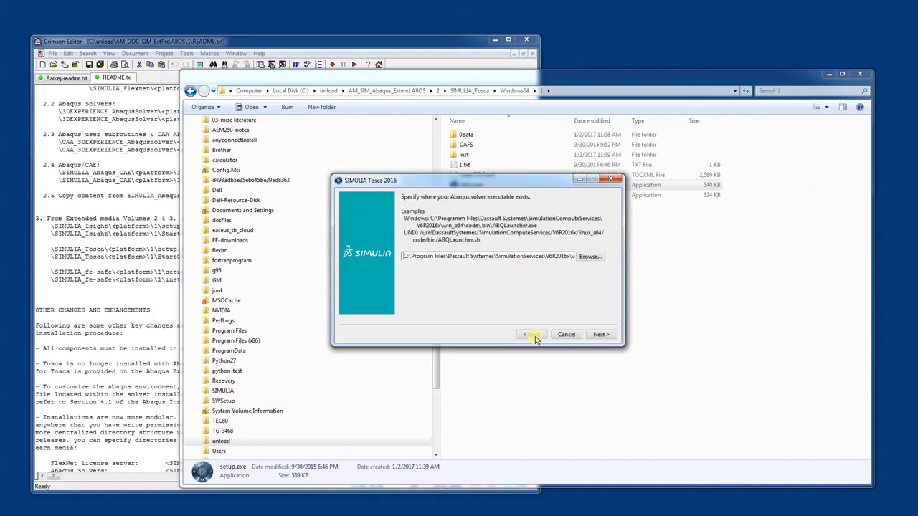
pyautogui.click(534, 336)
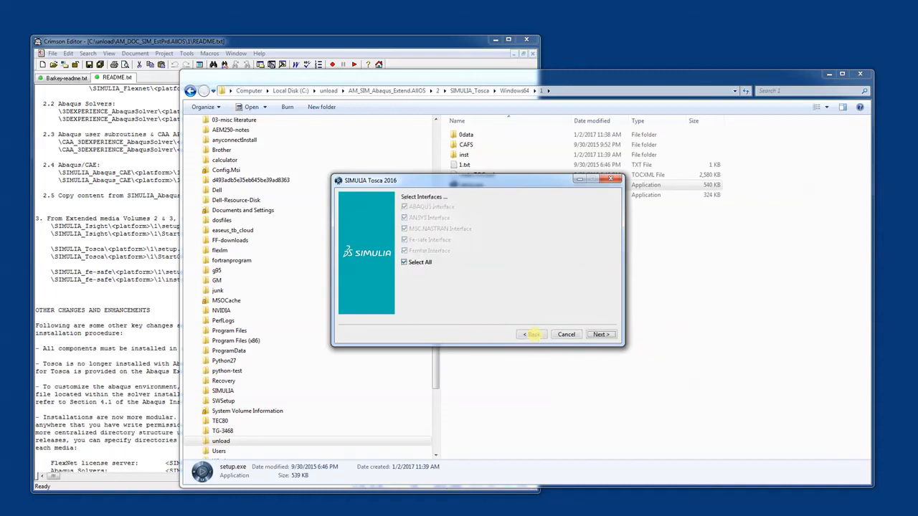
pyautogui.click(404, 262)
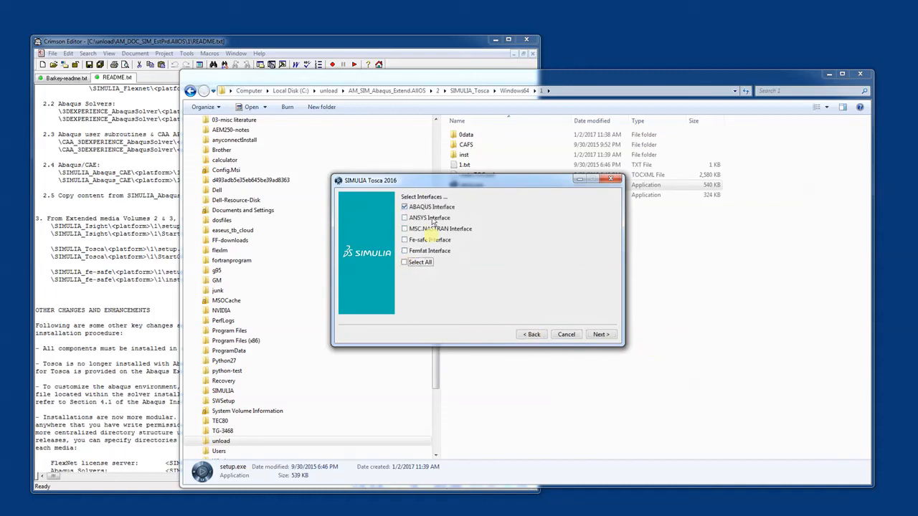
pyautogui.click(601, 335)
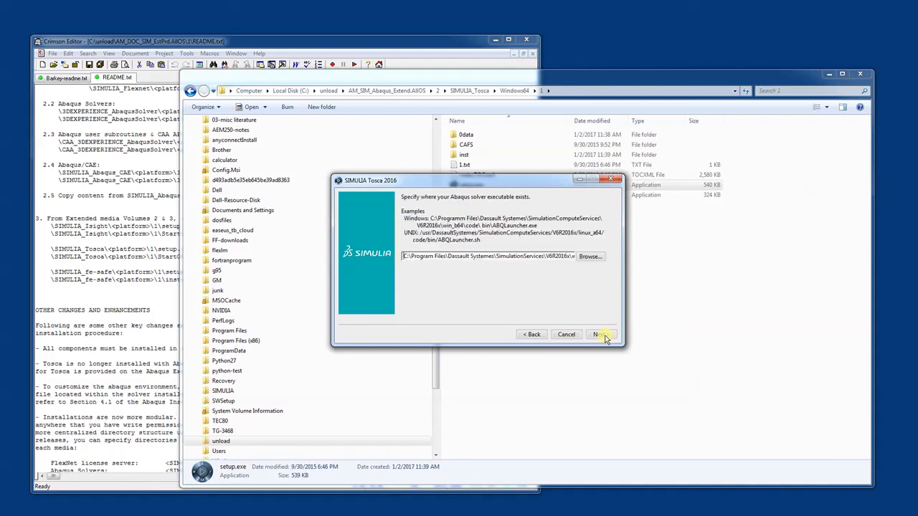
pyautogui.click(601, 335)
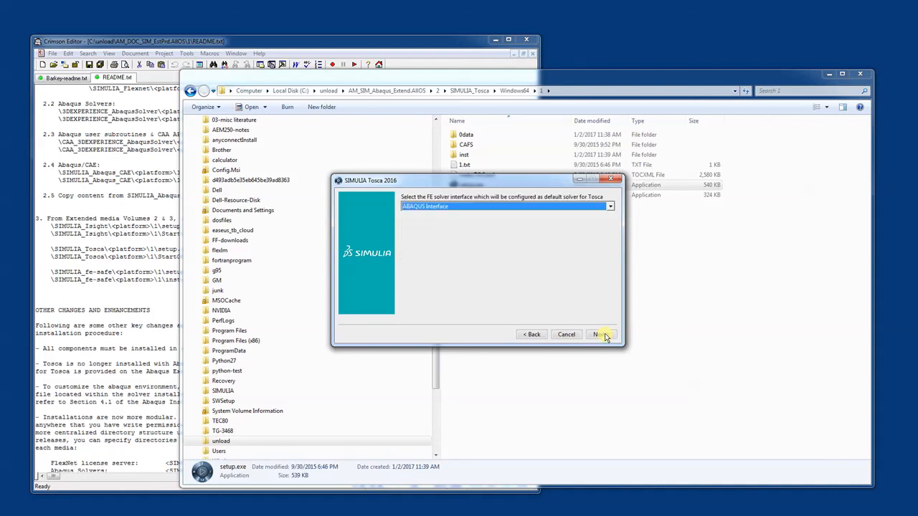
pyautogui.click(601, 335)
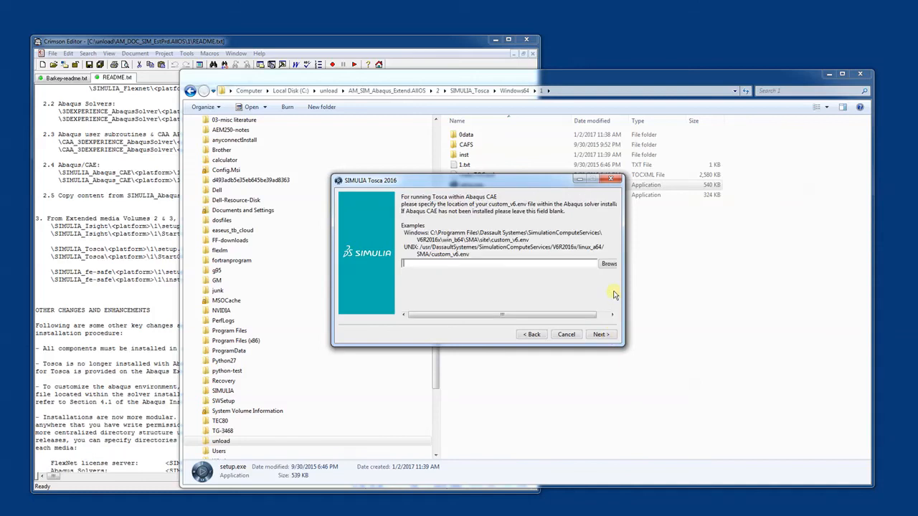
# - Specify custom_v6.env from SimulationServices\V6R2016x\win_b64\SMA\site as the environment file for running Tosca within Abaqus CAE
pyautogui.click(608, 266)
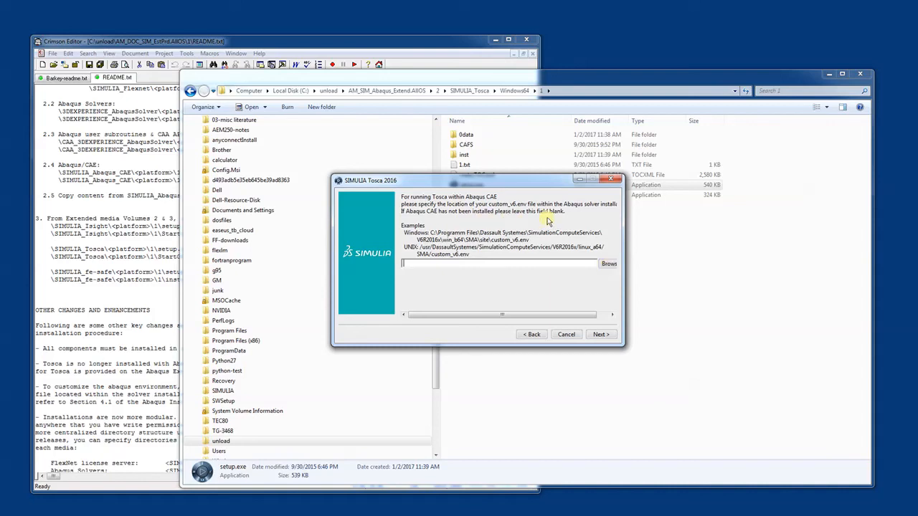
pyautogui.click(607, 265)
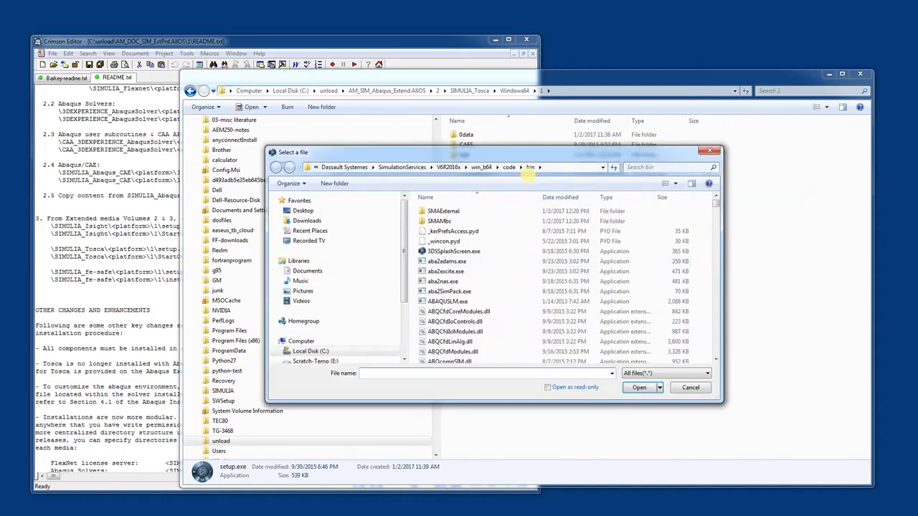
pyautogui.moveTo(518, 208); pyautogui.dragTo(518, 277)
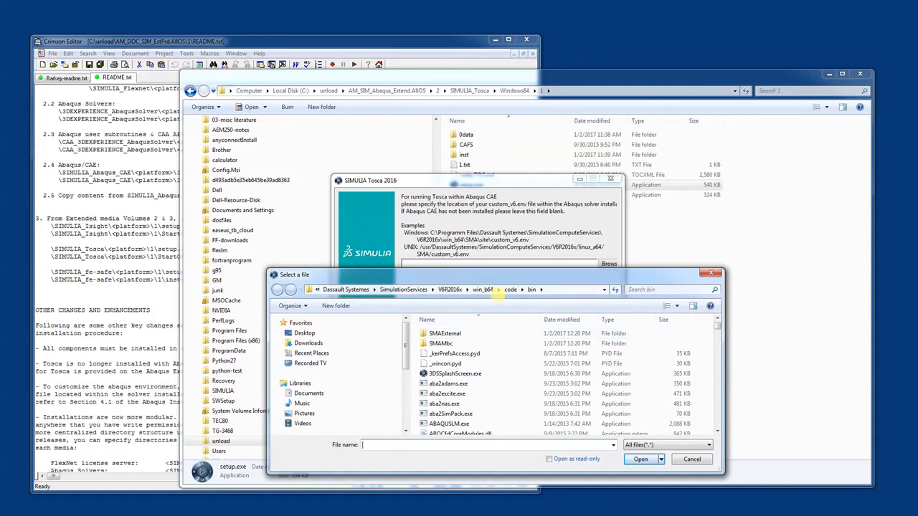
pyautogui.click(483, 289)
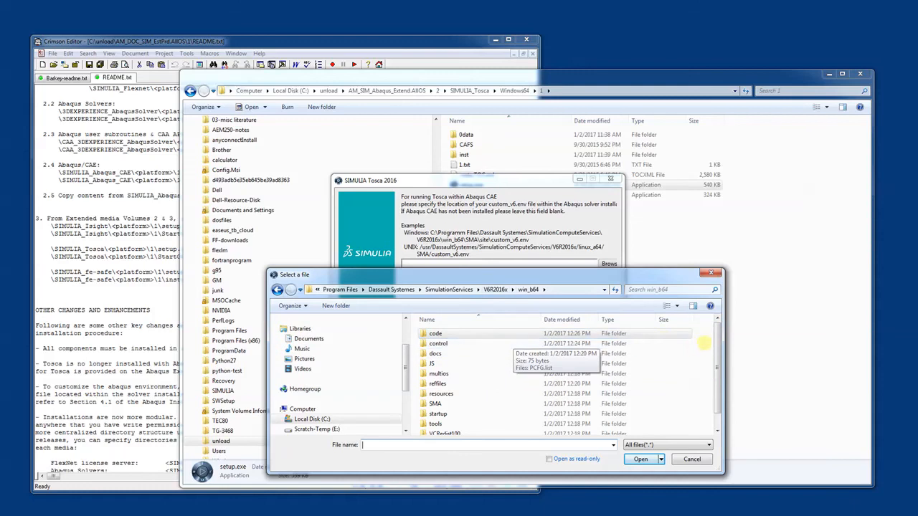
pyautogui.moveTo(717, 343); pyautogui.dragTo(717, 356)
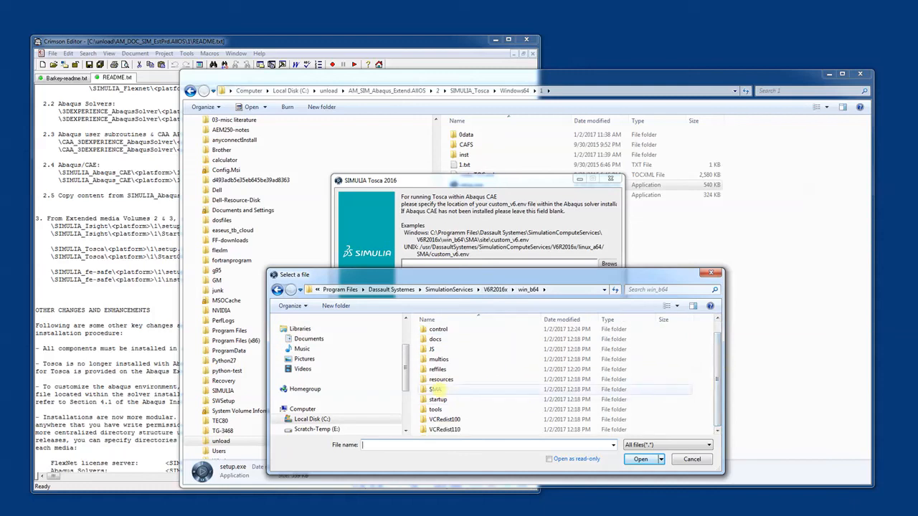
pyautogui.doubleClick(437, 389)
pyautogui.doubleClick(433, 354)
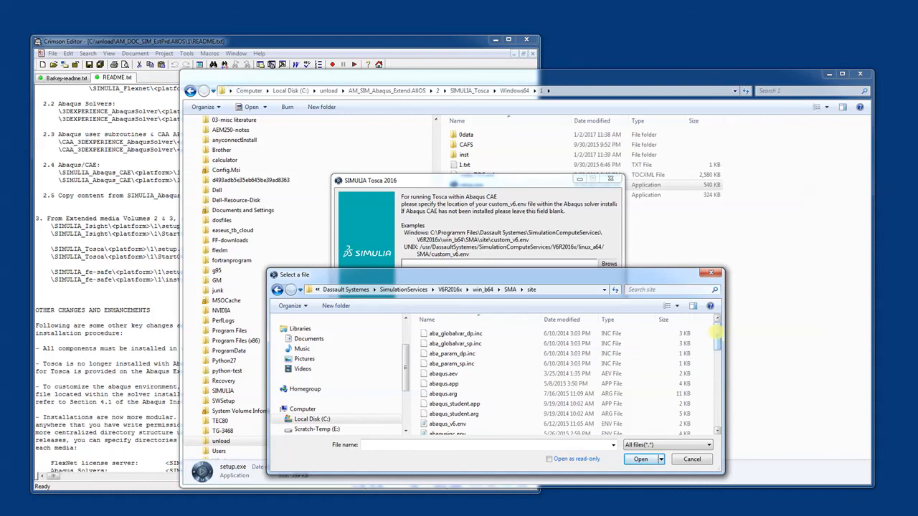
pyautogui.moveTo(719, 334); pyautogui.dragTo(719, 367)
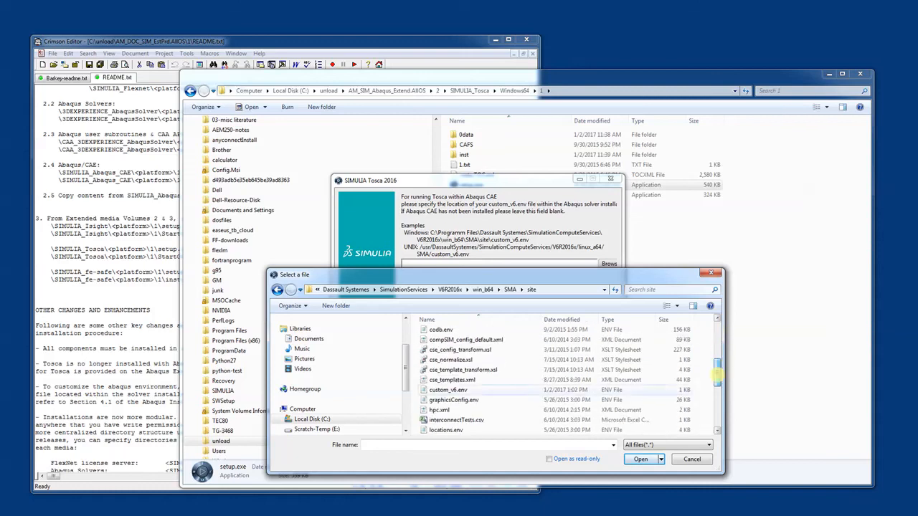
pyautogui.click(448, 389)
pyautogui.click(641, 459)
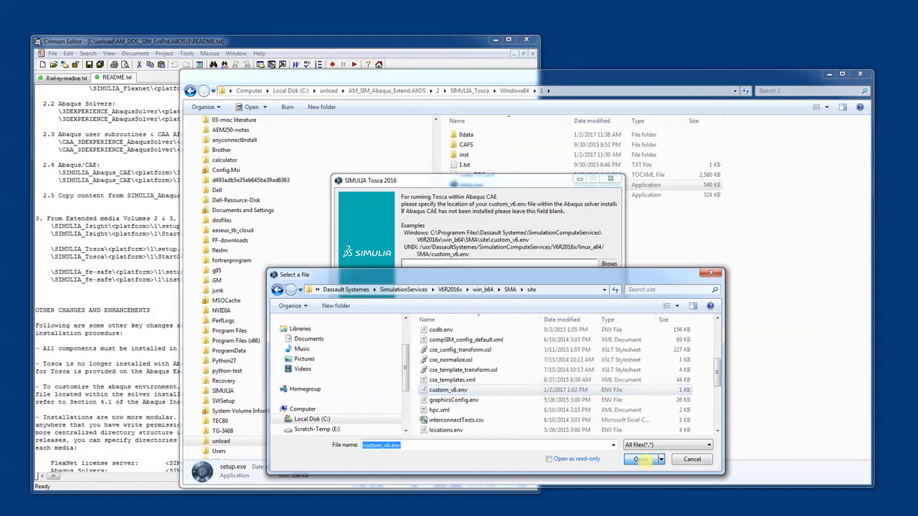
pyautogui.click(600, 335)
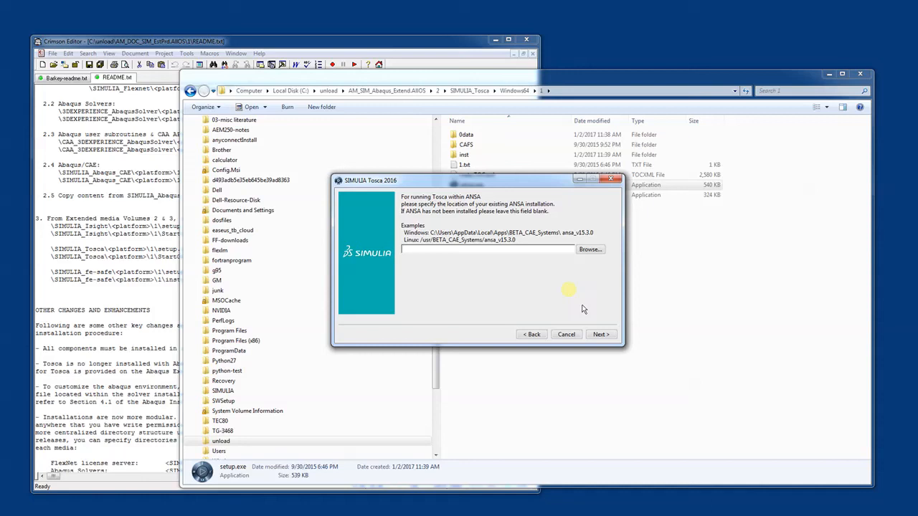
# - Leave the ANSA location blank, and choose SIMULIA FLEXnet licensing with all three license server fields empty
pyautogui.click(600, 335)
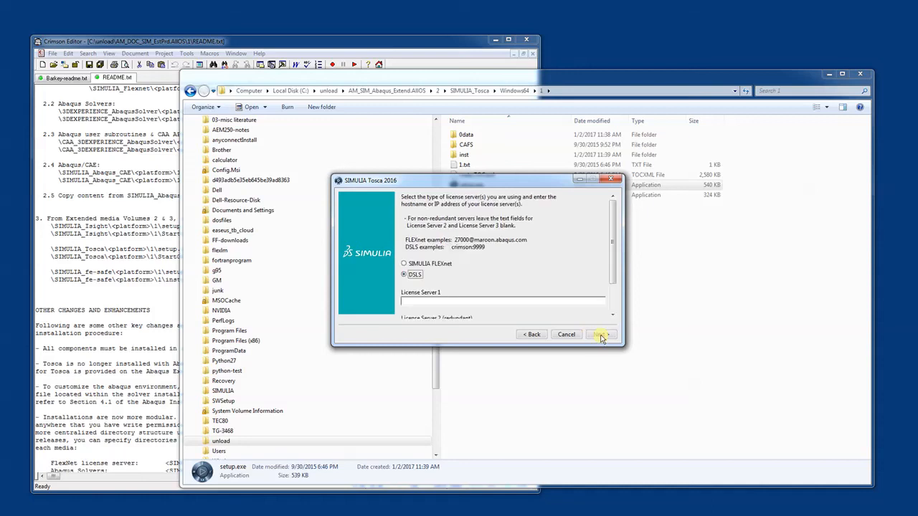
pyautogui.click(422, 264)
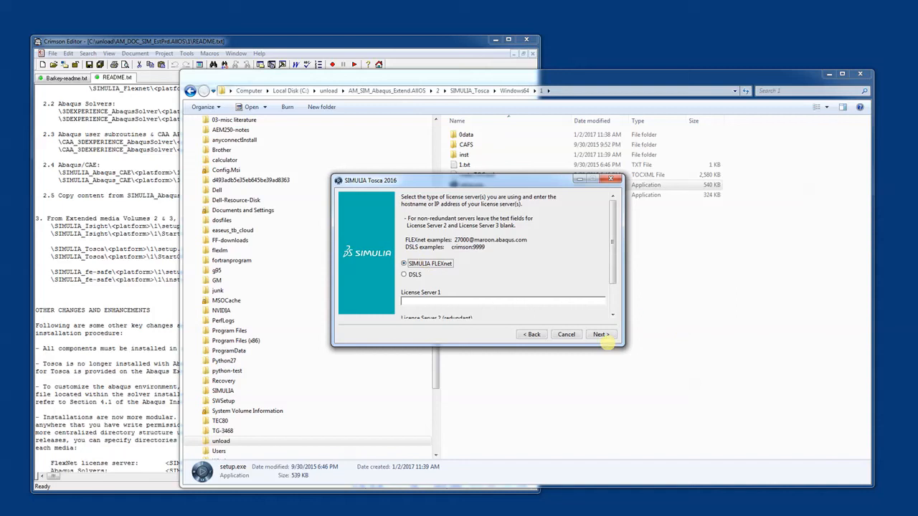
pyautogui.scroll(-2, 615, 274)
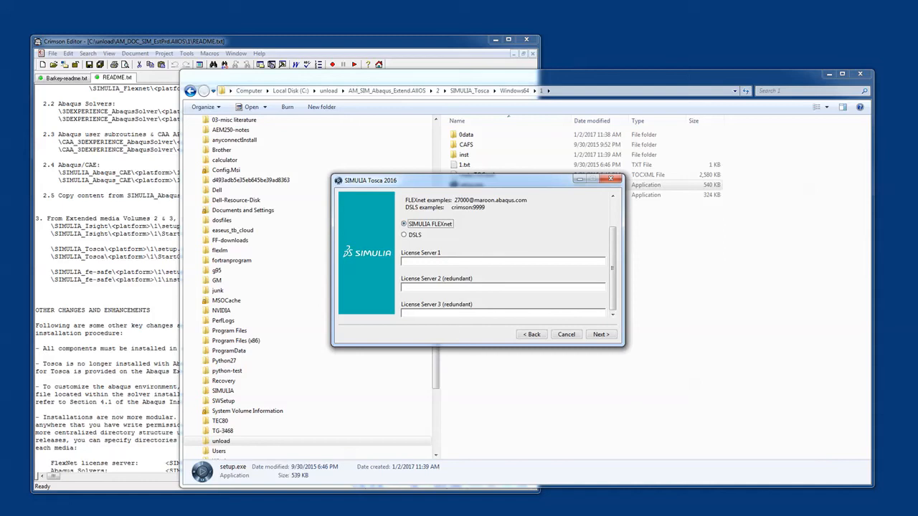
pyautogui.click(601, 335)
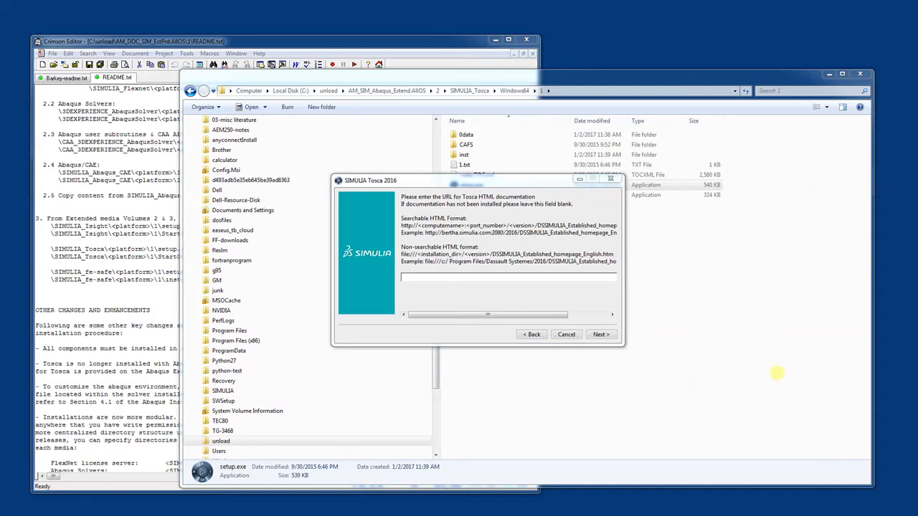
pyautogui.click(468, 276)
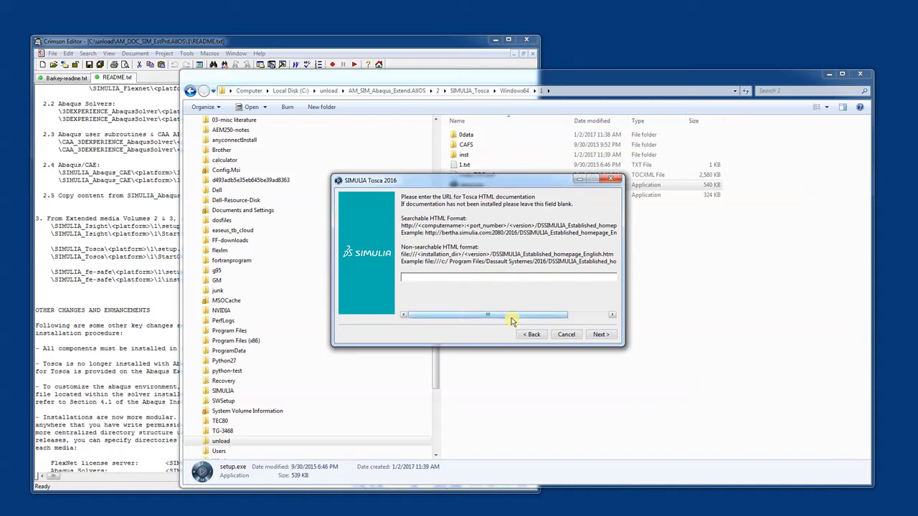
pyautogui.moveTo(512, 318); pyautogui.dragTo(490, 318)
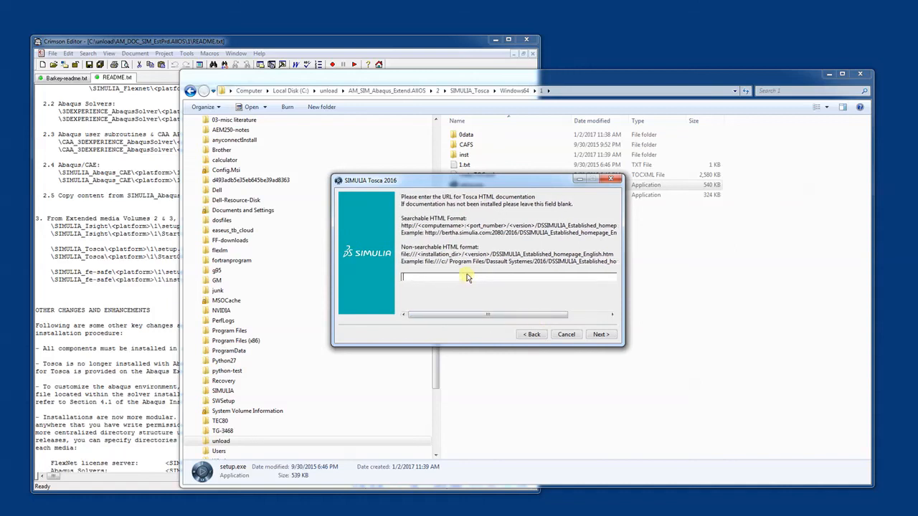
pyautogui.write('http://dell-64-hme:208')
pyautogui.write('0/2016/')
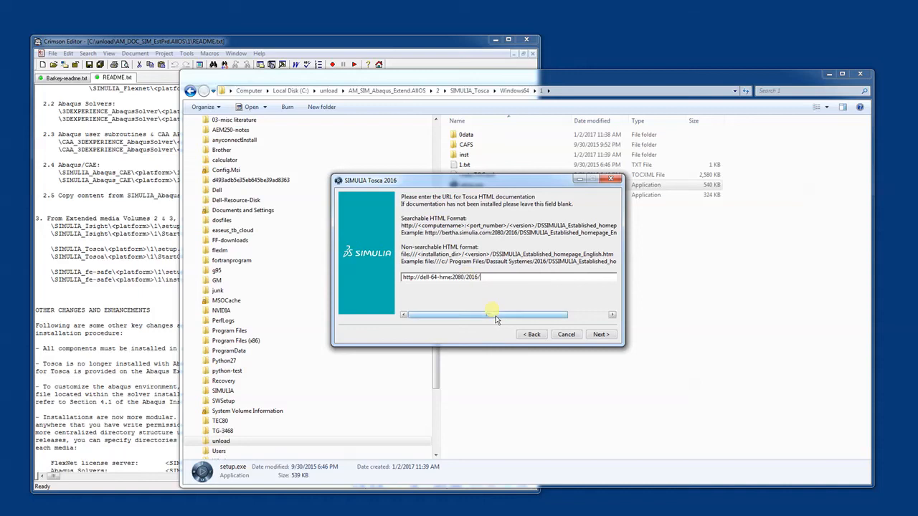
pyautogui.moveTo(497, 316); pyautogui.dragTo(533, 312)
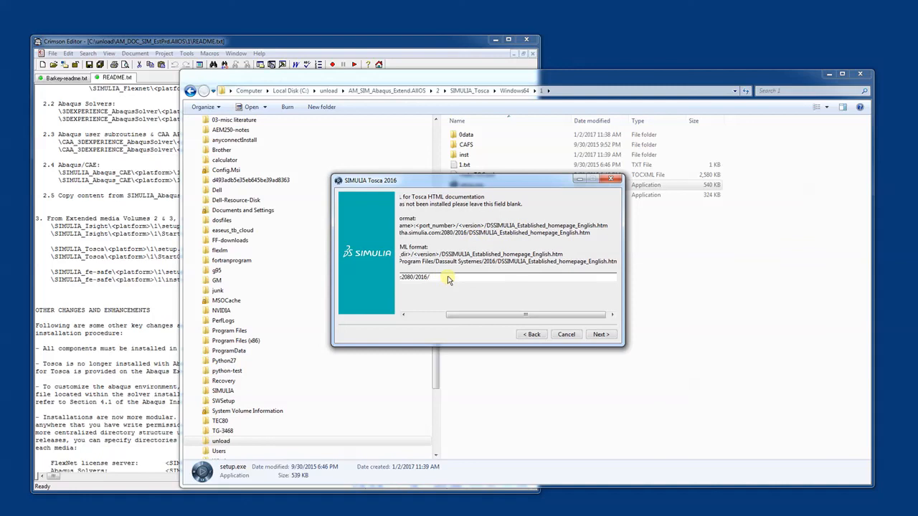
pyautogui.write('DSSIMULIA_Established_homepage')
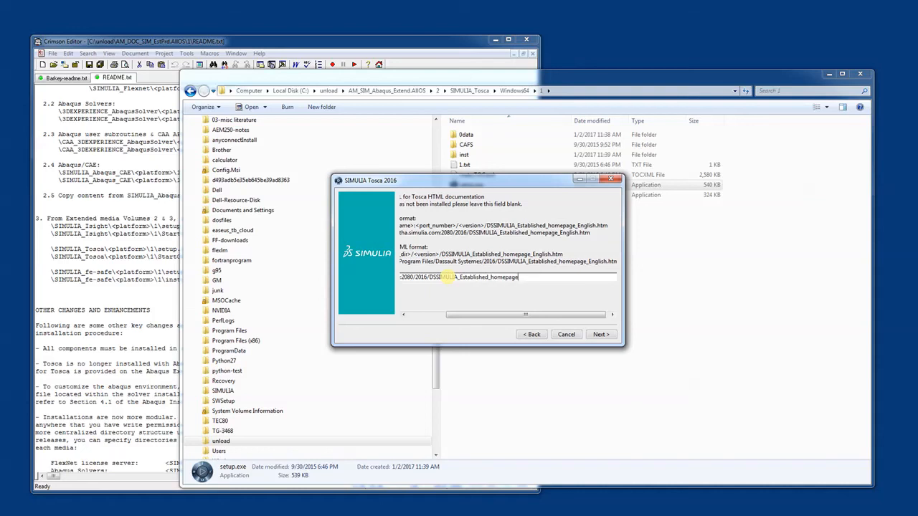
pyautogui.write('_English.htm')
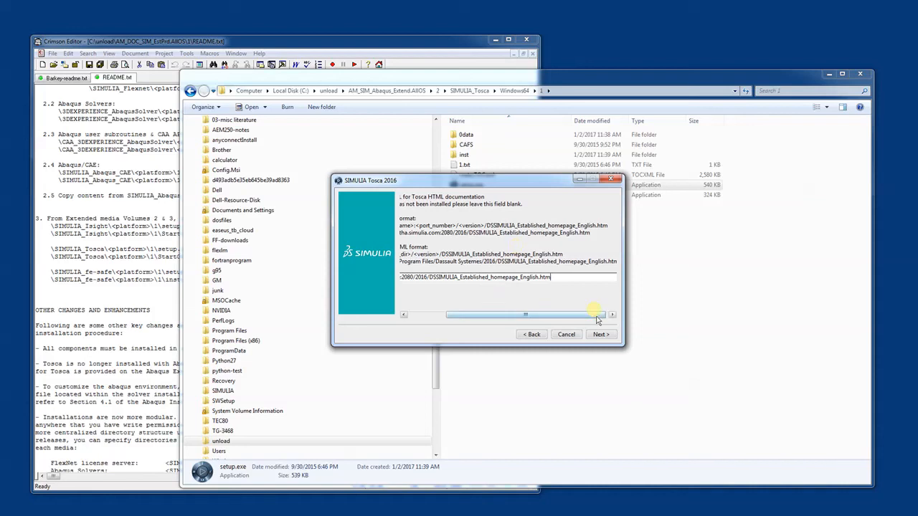
pyautogui.click(599, 336)
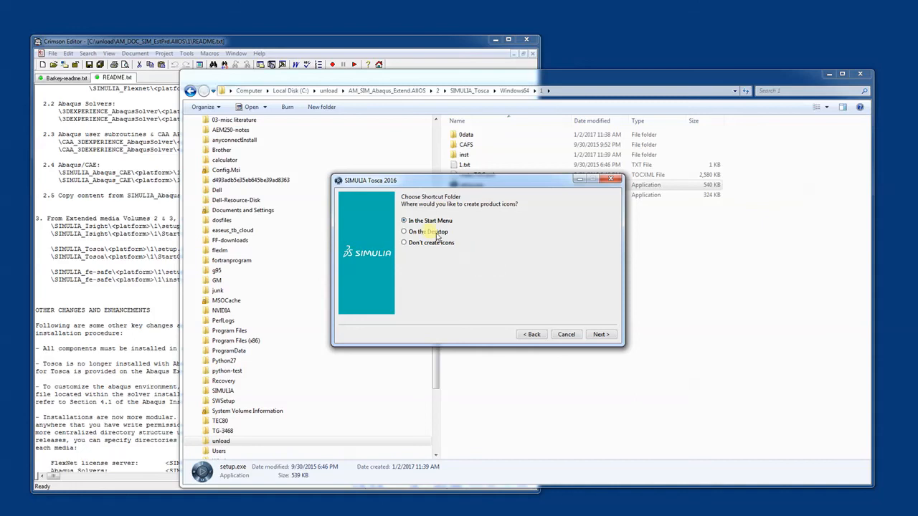
# - Accept product icons in the Start Menu and keep FLUENT as the selected fluid solver interface
pyautogui.click(600, 336)
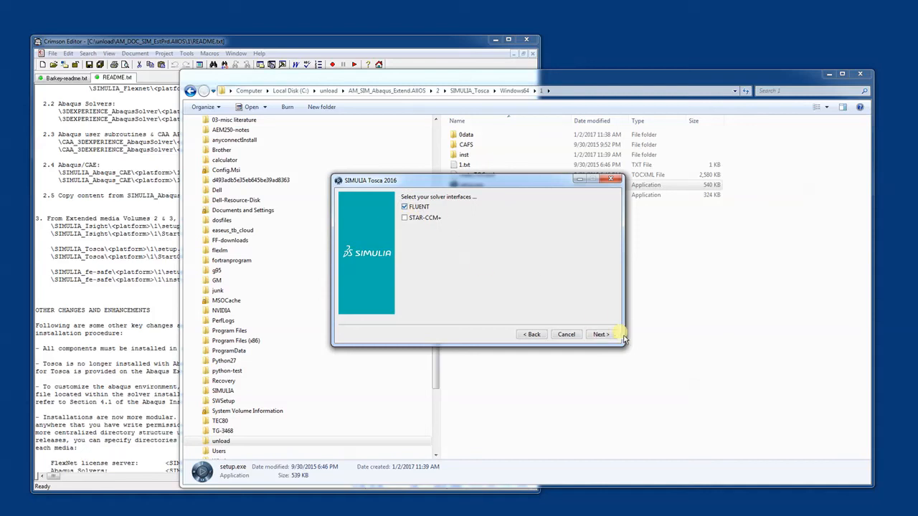
pyautogui.click(607, 337)
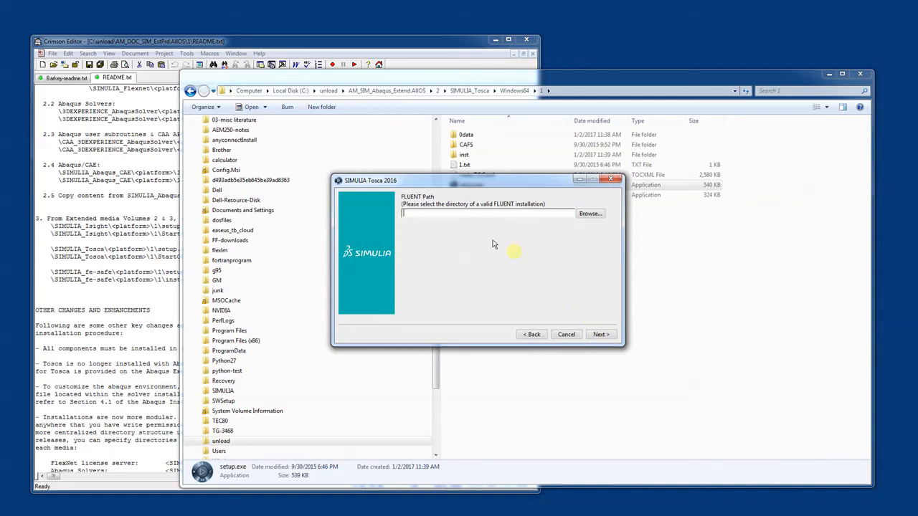
# - Try to continue the Tosca setup with the FLUENT path blank, and cancel the Tosca installation
pyautogui.click(601, 335)
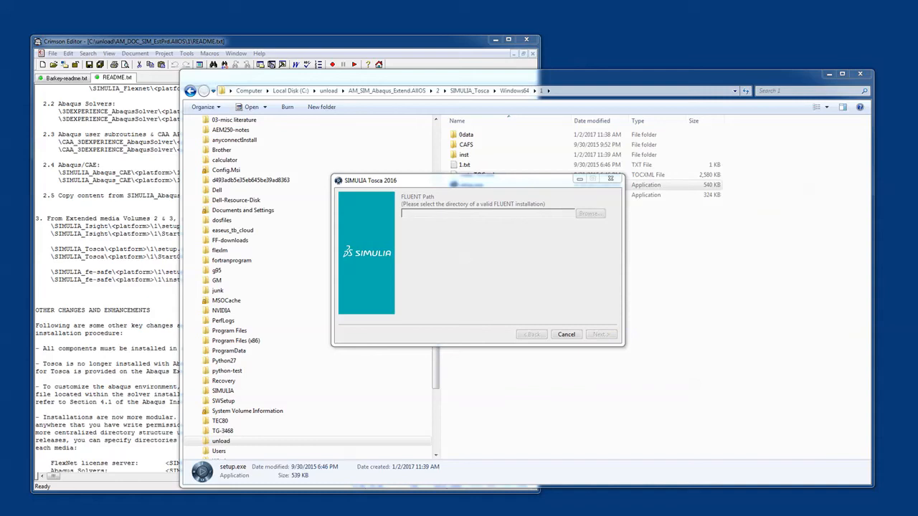
pyautogui.moveTo(635, 179); pyautogui.dragTo(492, 270)
pyautogui.click(622, 383)
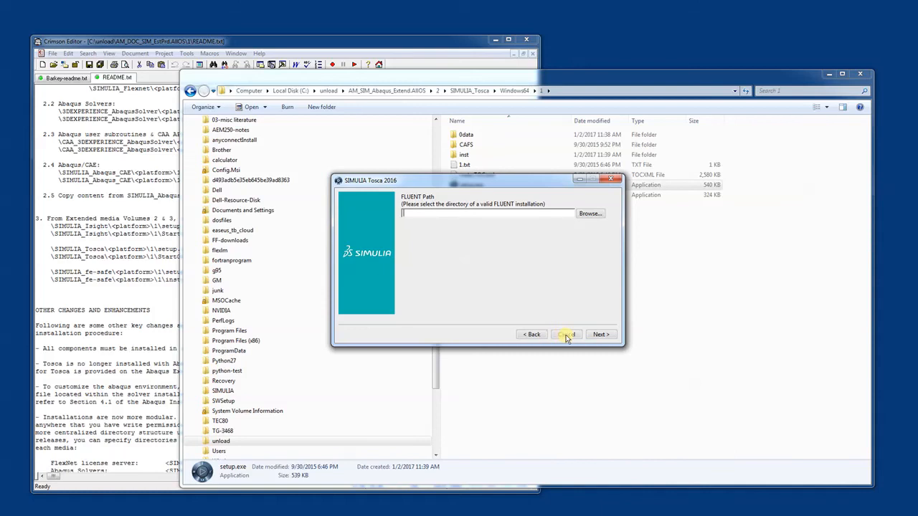
pyautogui.click(566, 335)
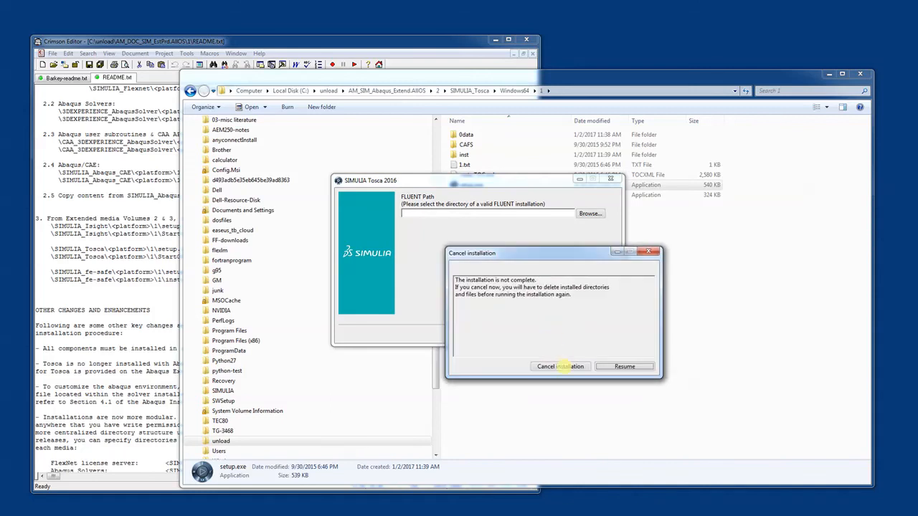
pyautogui.click(561, 367)
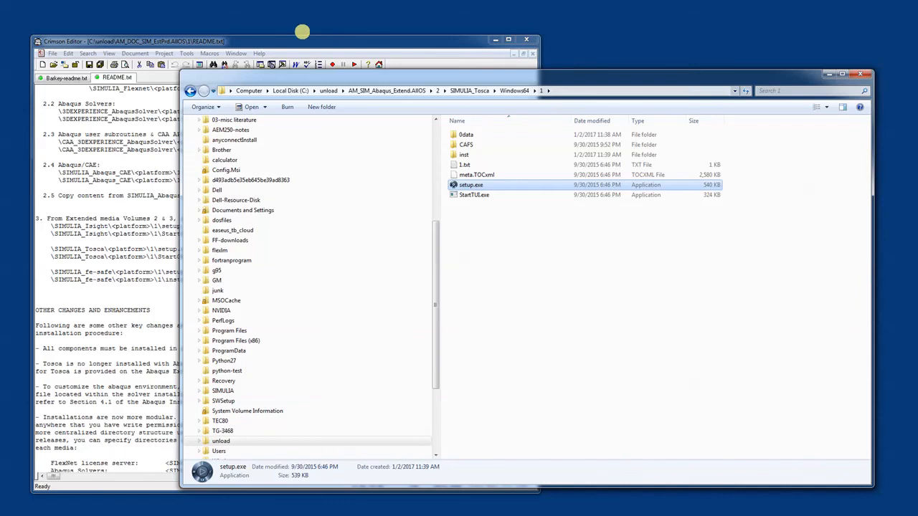
# - Check the README's list of extended media, and launch setup.exe from AM_SIM_Abaqus_Extend.AllOS\3\SIMULIA_fe-safe\1\windows
pyautogui.click(308, 34)
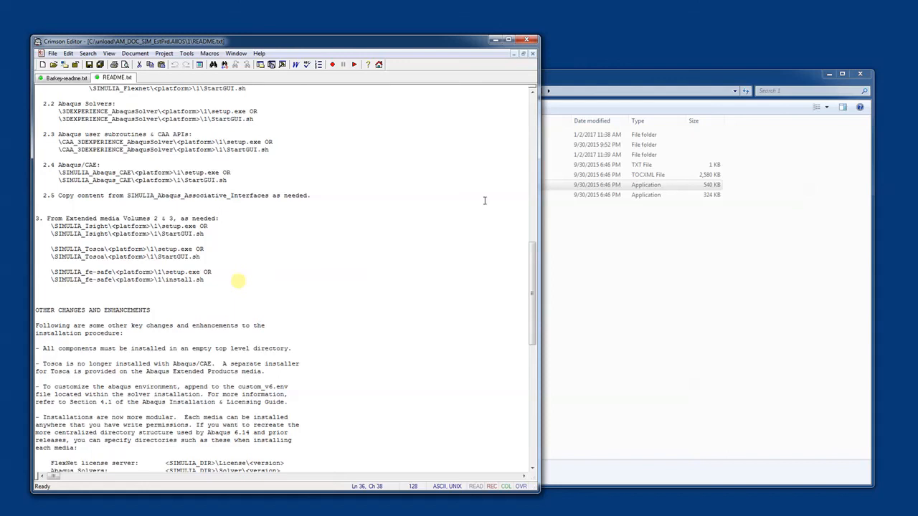
pyautogui.click(634, 75)
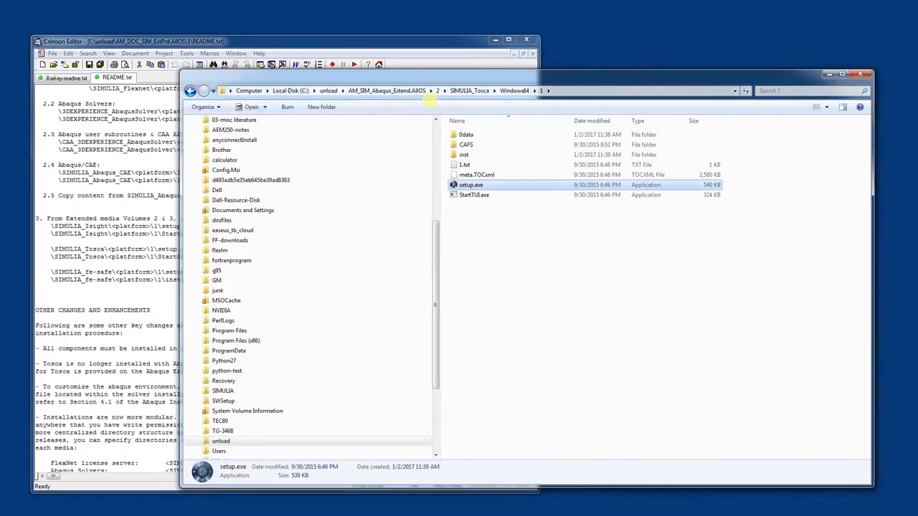
pyautogui.click(405, 90)
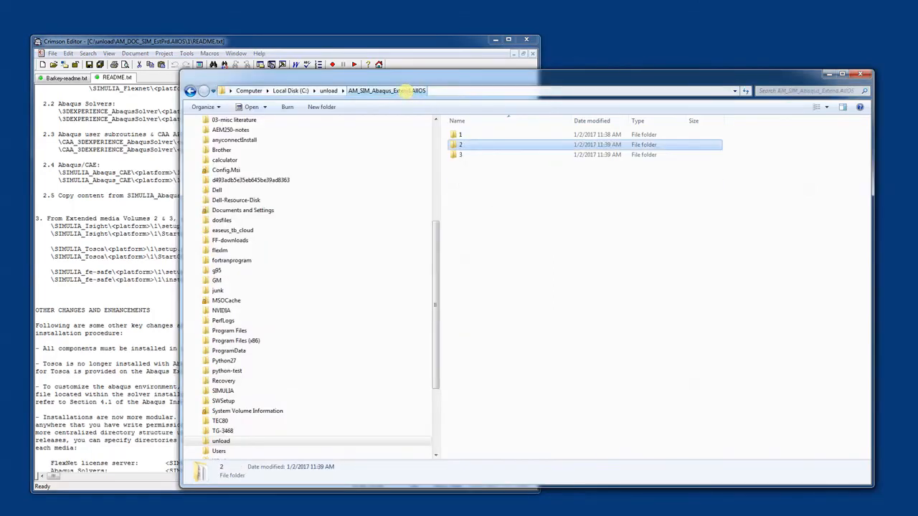
pyautogui.doubleClick(461, 154)
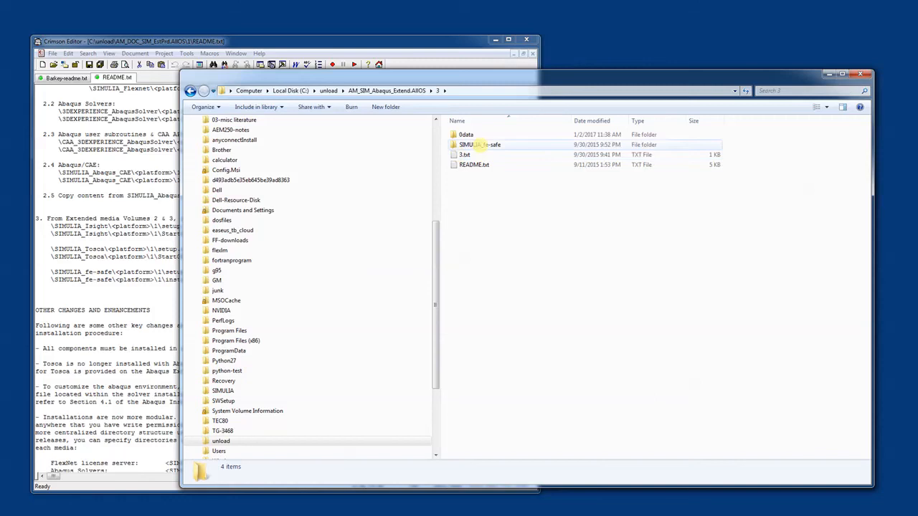
pyautogui.doubleClick(476, 145)
pyautogui.click(457, 134)
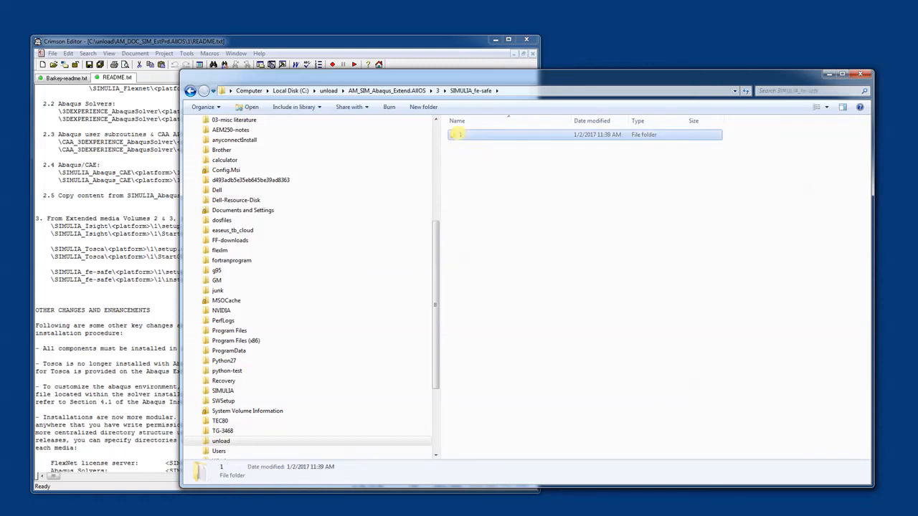
pyautogui.doubleClick(456, 134)
pyautogui.doubleClick(484, 155)
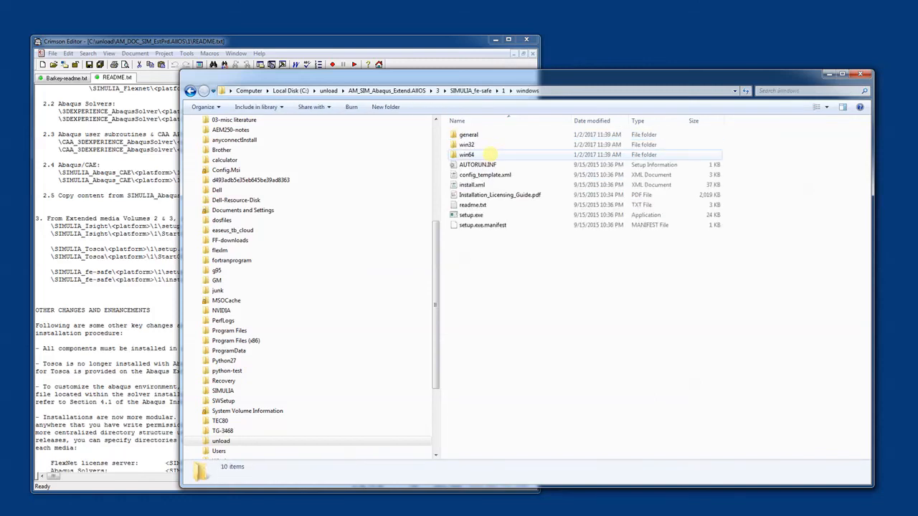
pyautogui.click(473, 214)
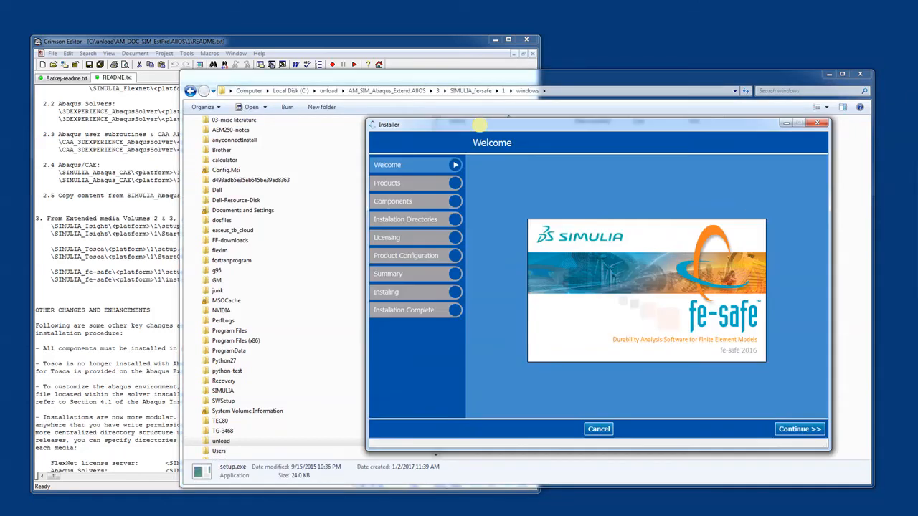
# - Accept the fe-safe 2016 Fatigue Analysis Application with all components and the default directories c:\SIMULIA and c:\SIMULIA\fe-safe\2016
pyautogui.moveTo(475, 122); pyautogui.dragTo(373, 95)
pyautogui.click(693, 400)
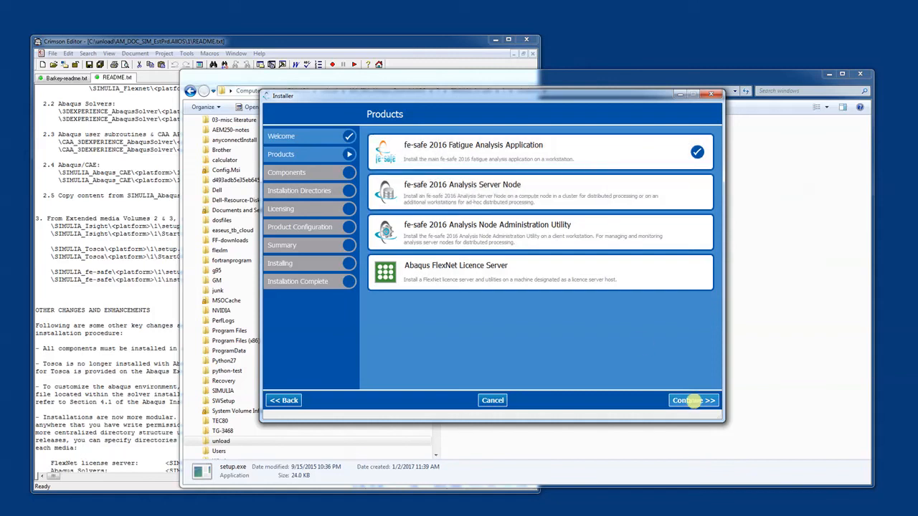
pyautogui.click(693, 400)
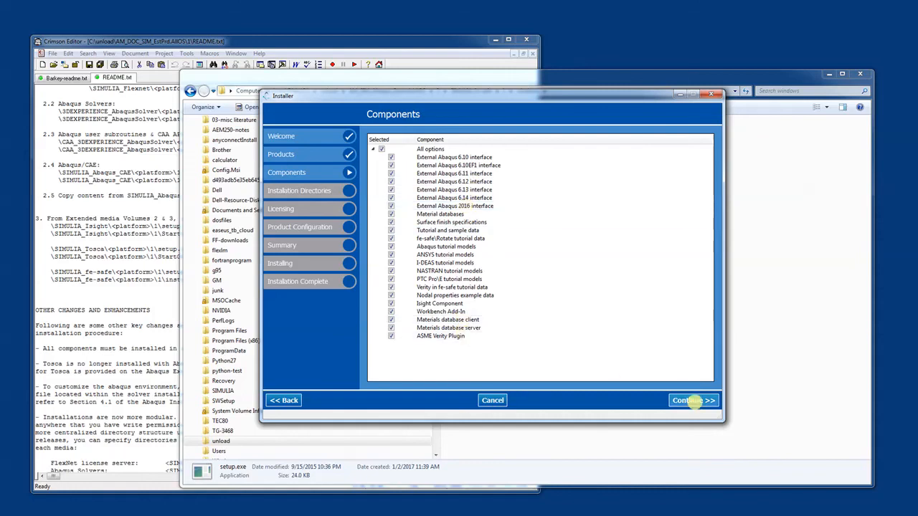
pyautogui.click(694, 403)
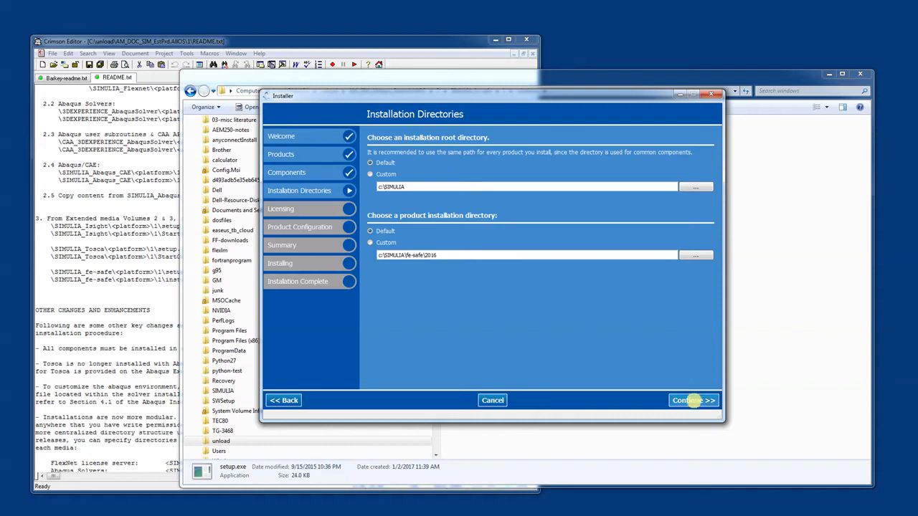
pyautogui.click(693, 400)
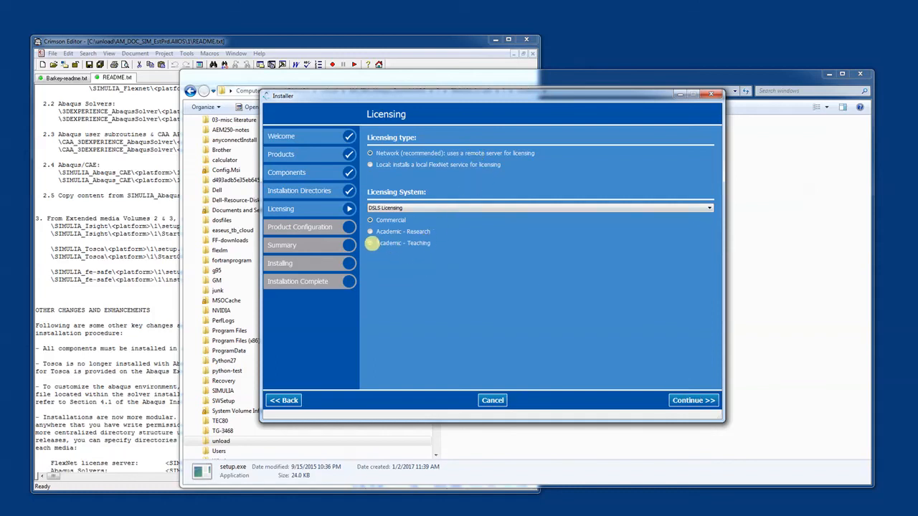
# - Keep the network licensing type for fe-safe and choose FlexNet Licensing as the licensing system
pyautogui.click(371, 243)
pyautogui.click(450, 209)
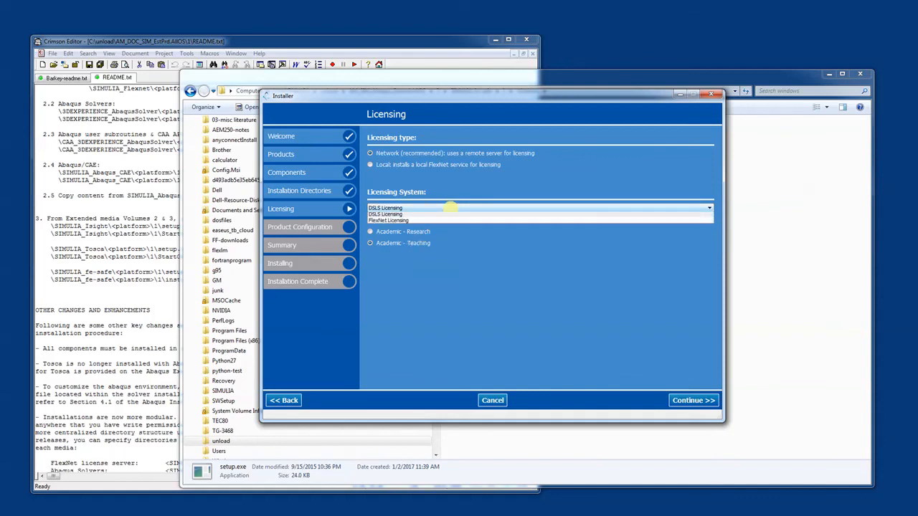
pyautogui.click(439, 222)
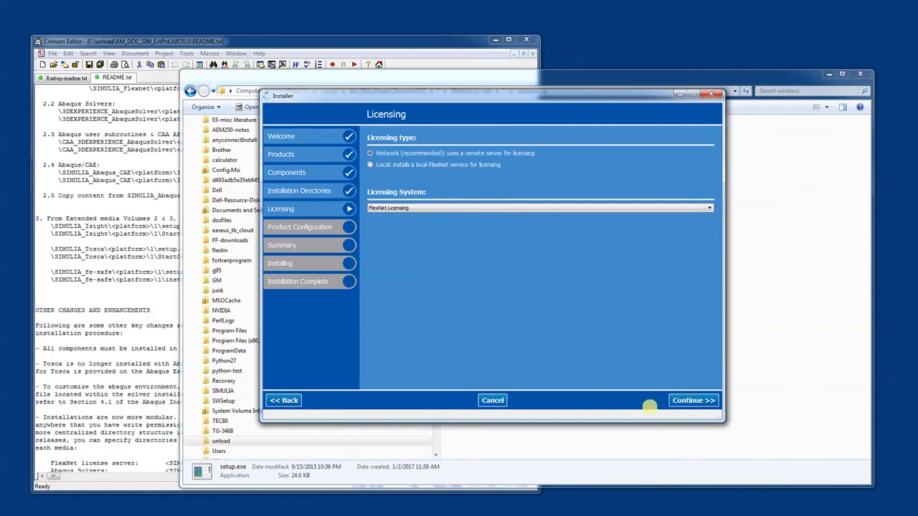
pyautogui.click(693, 401)
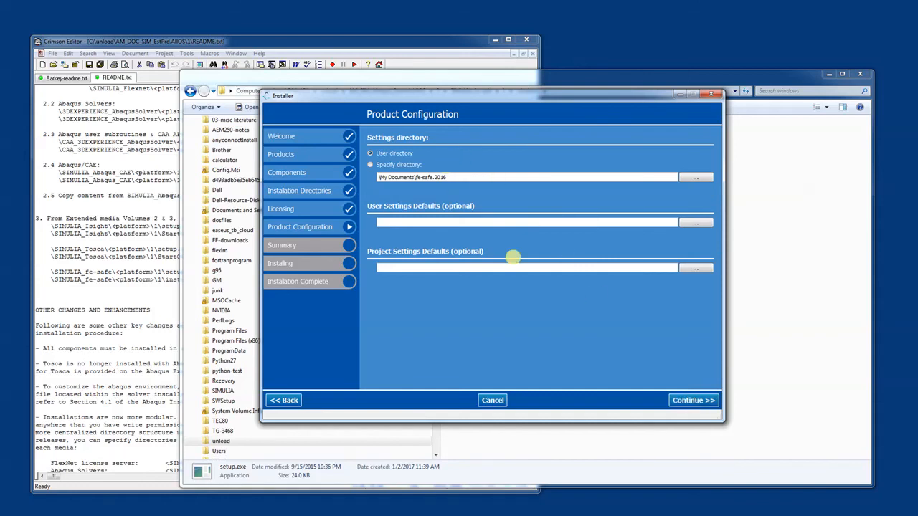
# - Accept the user settings directory with both optional defaults blank, and run the fe-safe installation through to its end
pyautogui.click(697, 402)
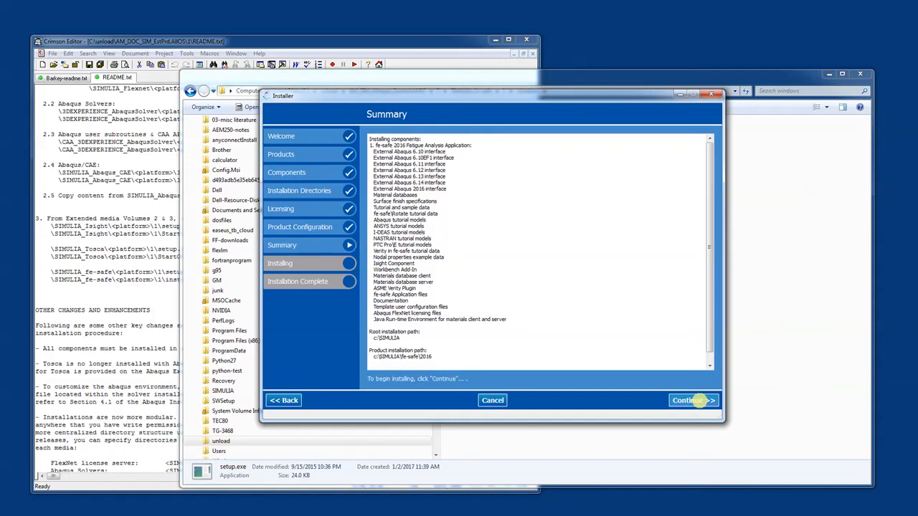
pyautogui.click(697, 401)
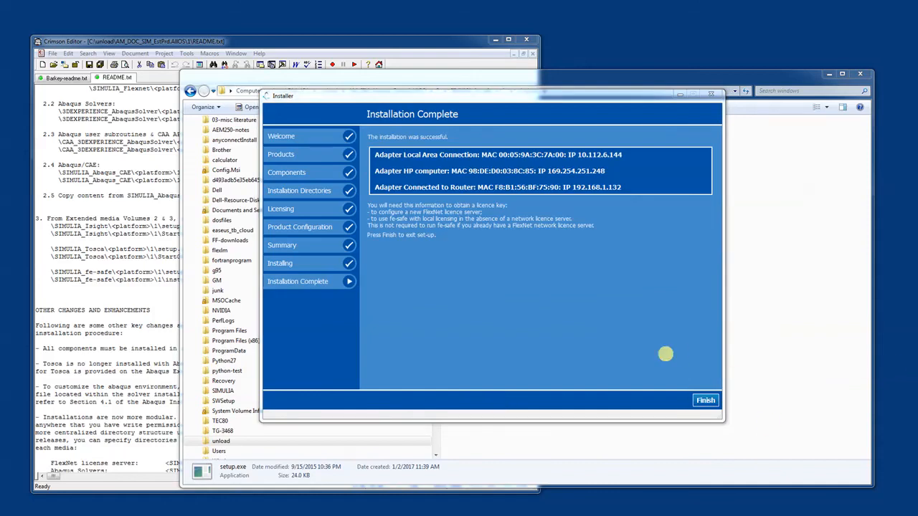
pyautogui.click(704, 401)
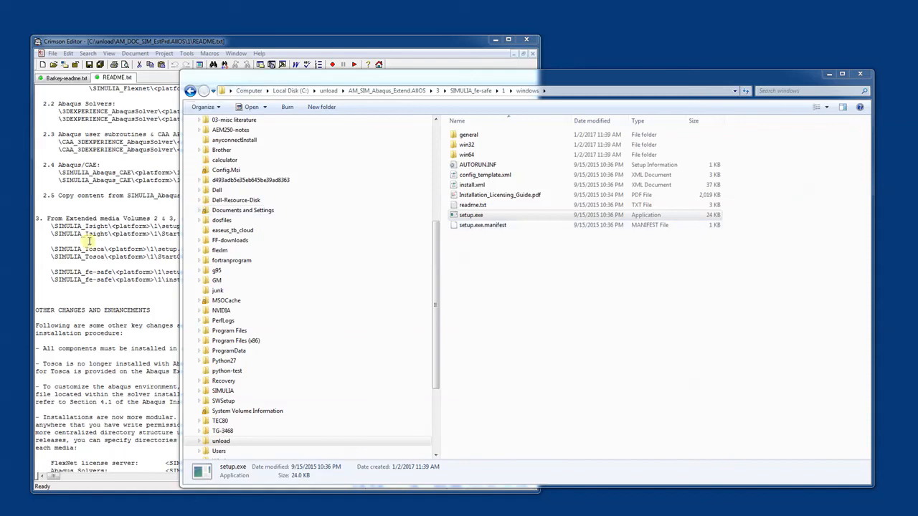
# - Review the rest of the README and the Abaqus 2016 documentation home page in Firefox
pyautogui.click(132, 294)
pyautogui.scroll(-5, 170, 300)
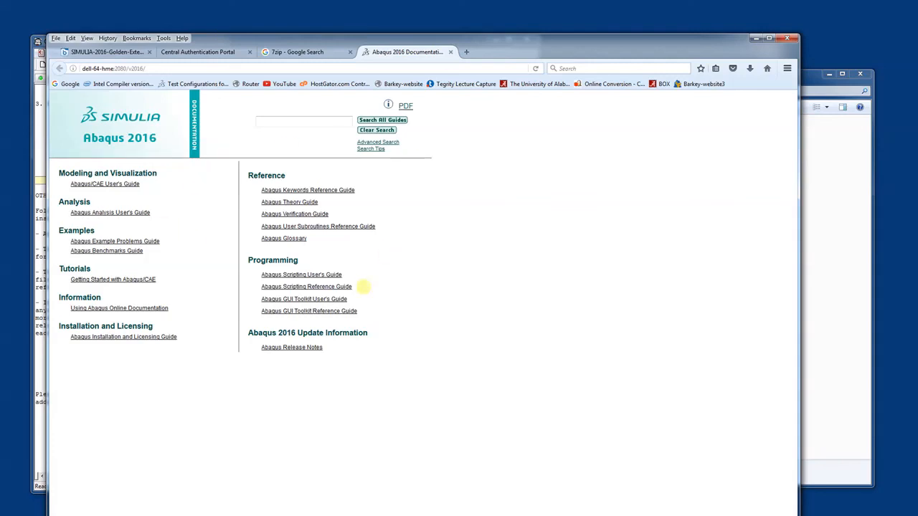
pyautogui.moveTo(251, 333); pyautogui.dragTo(370, 329)
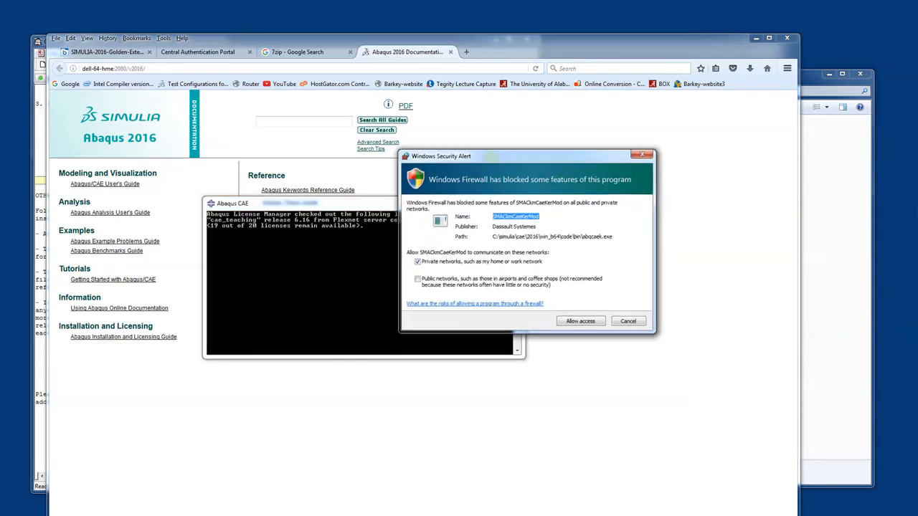
# - Allow the Abaqus CAE program through the firewall on private networks, and dismiss the Start Session dialog to show the maximized main window
pyautogui.click(581, 321)
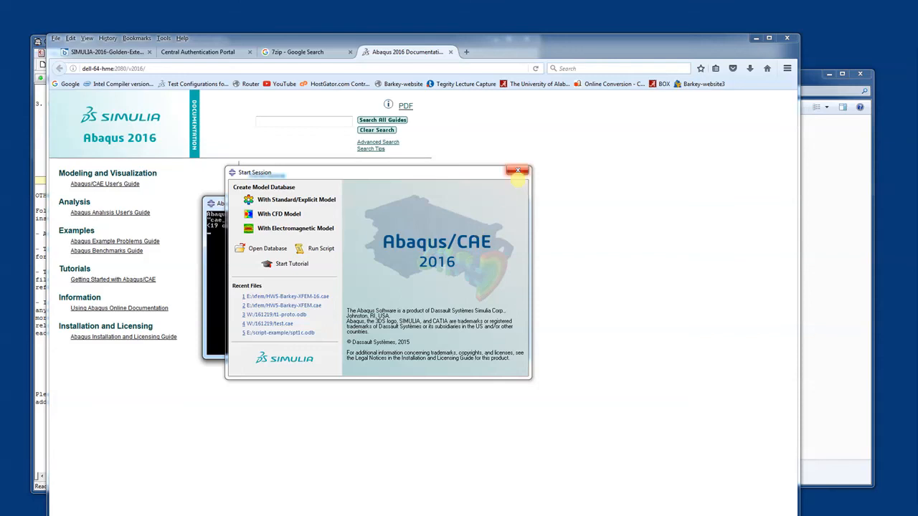
pyautogui.click(517, 172)
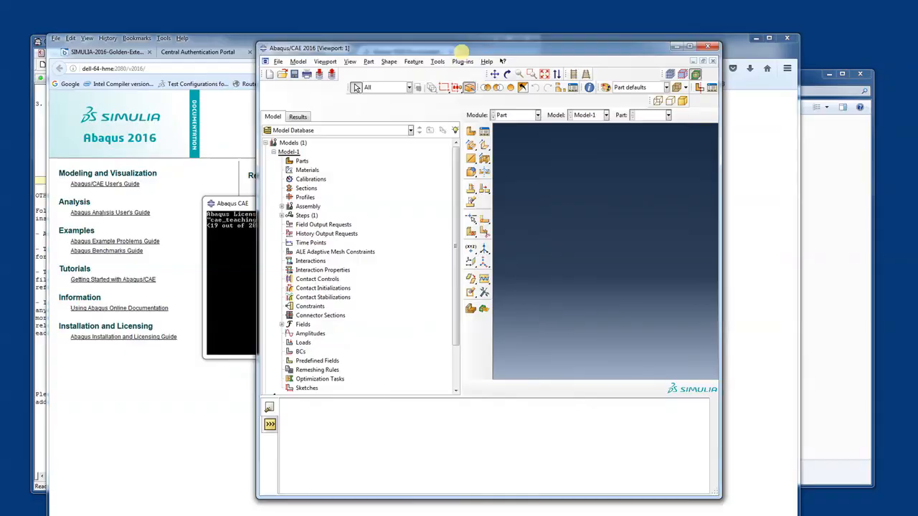
pyautogui.doubleClick(461, 49)
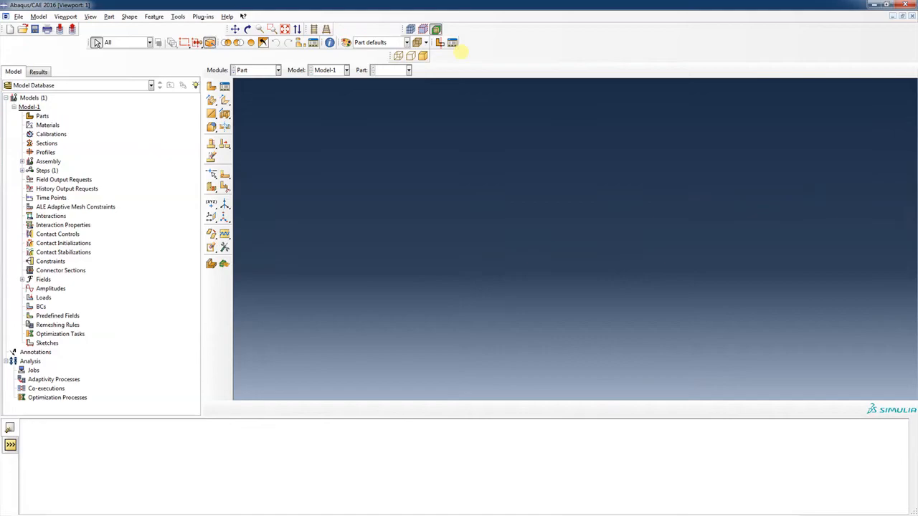